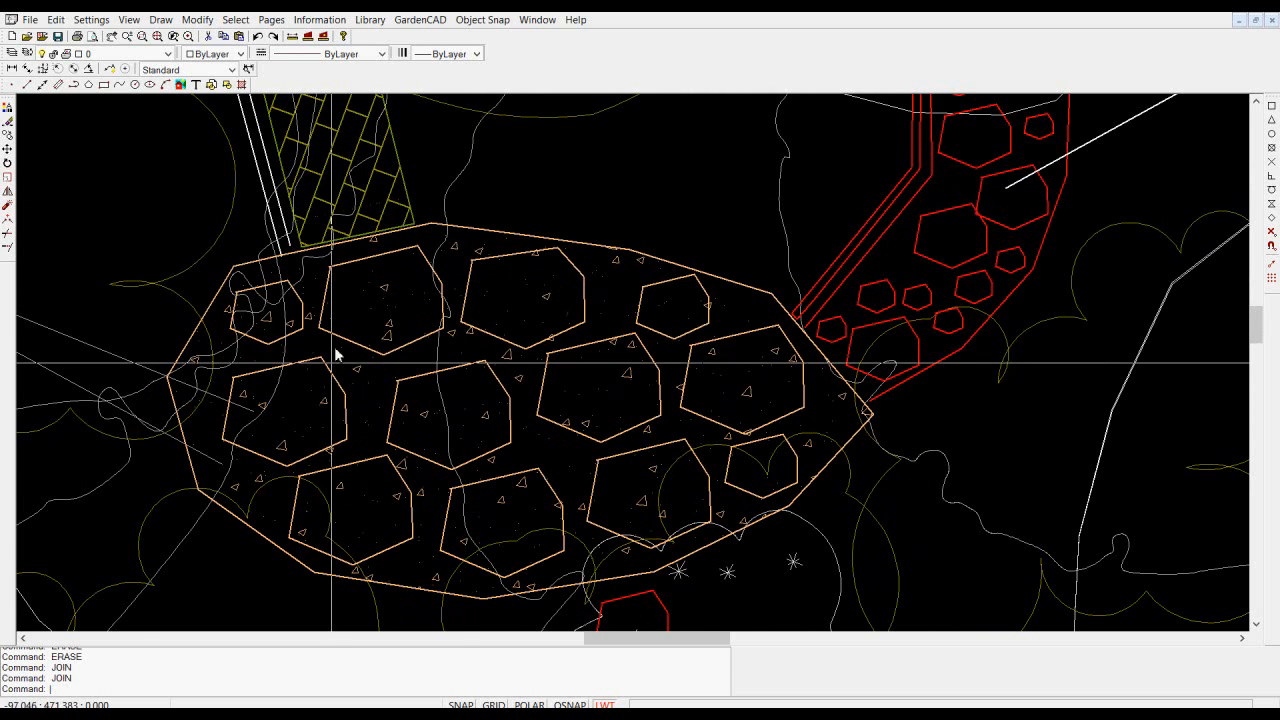
- Change the fit type of the patio's outer boundary polyline to Quadratic B-spline and deselect it
{"action": "left_click", "coordinate": [722, 277]}
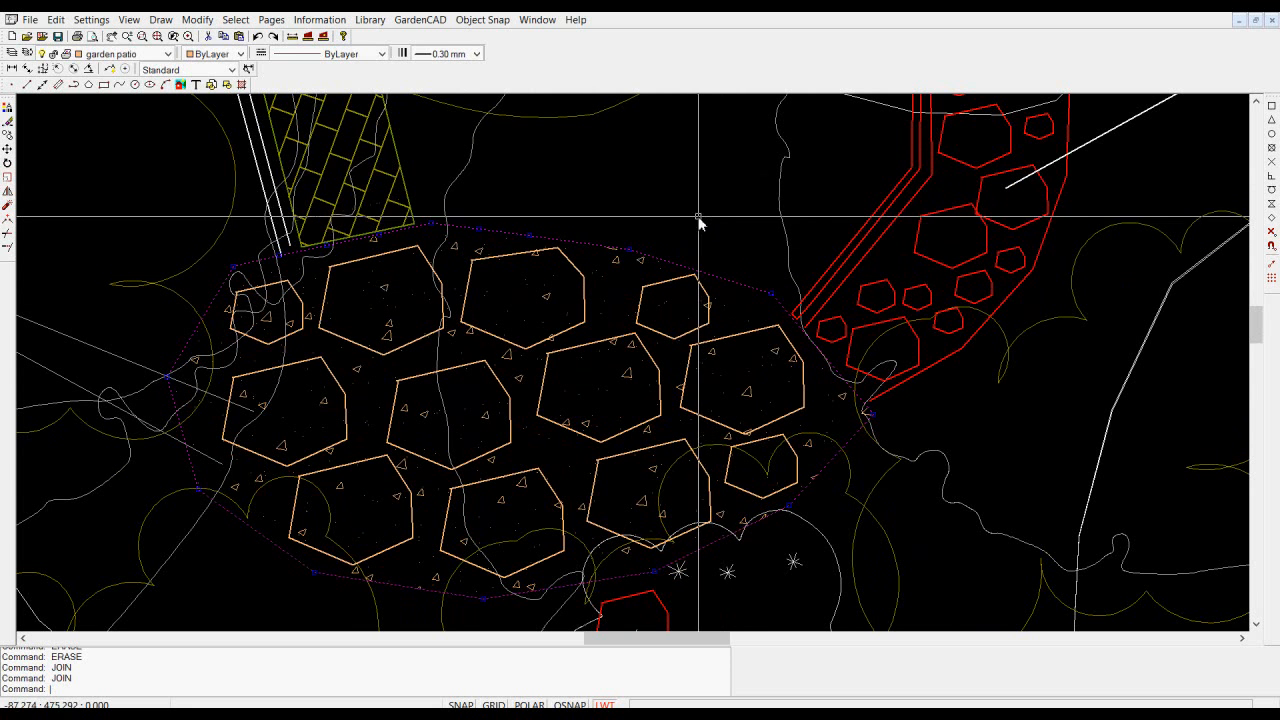
{"action": "right_click", "coordinate": [687, 209]}
{"action": "left_click", "coordinate": [735, 234]}
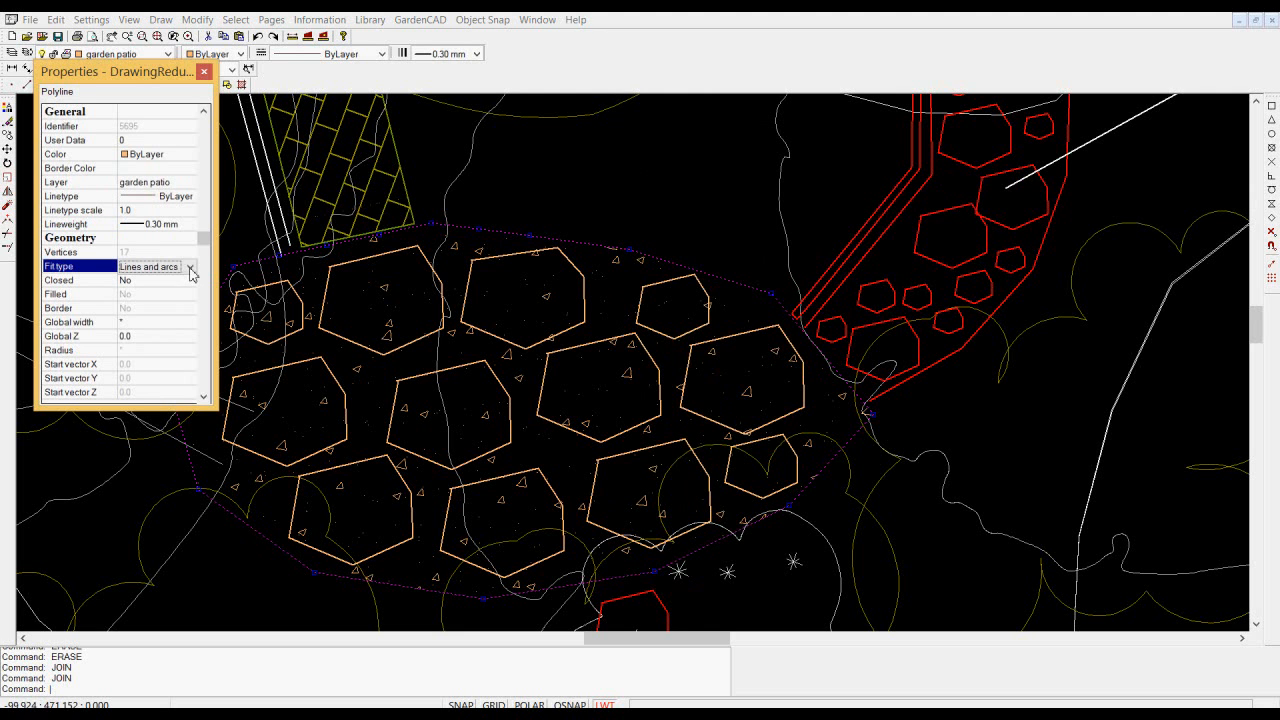
{"action": "left_click", "coordinate": [190, 268]}
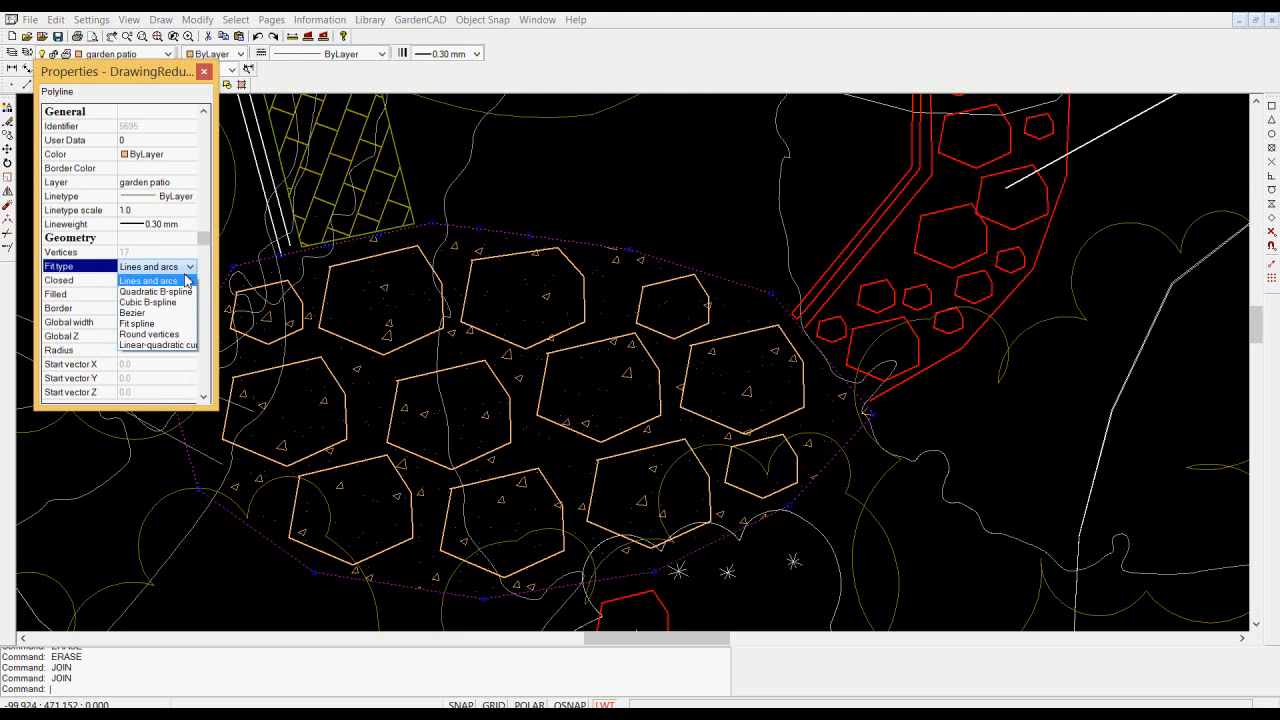
{"action": "left_click", "coordinate": [170, 292]}
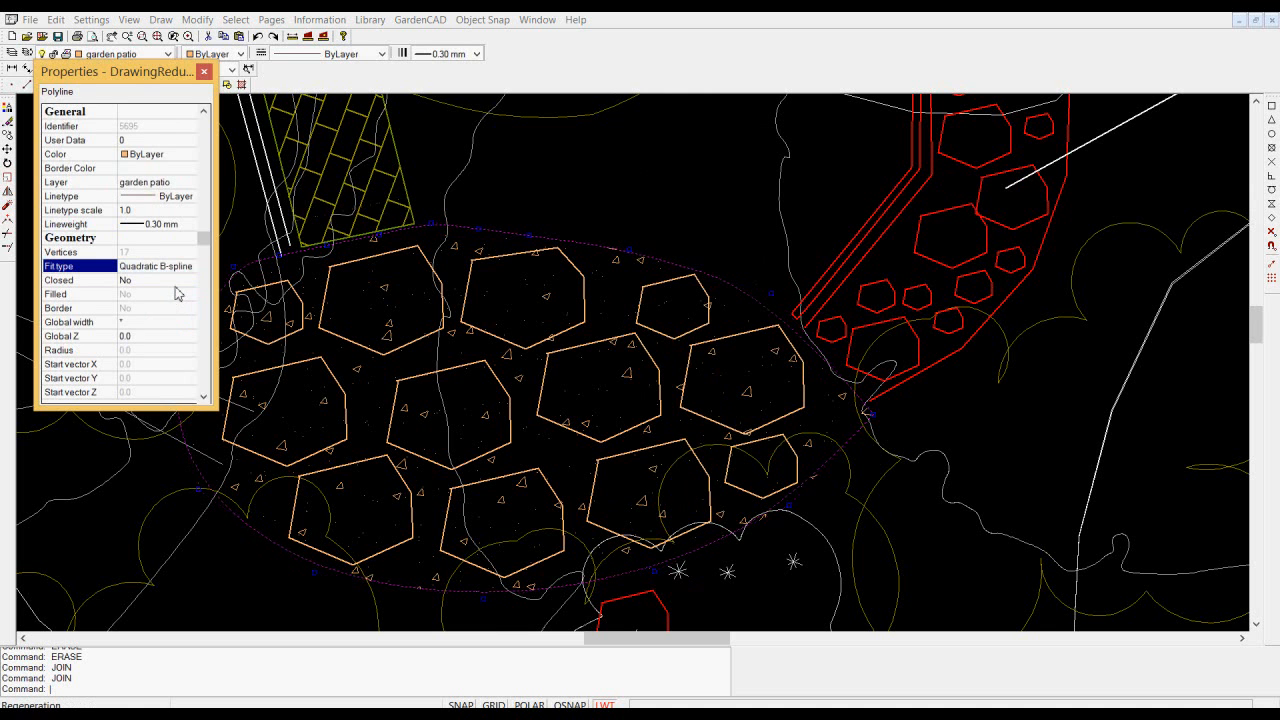
{"action": "left_click", "coordinate": [204, 72]}
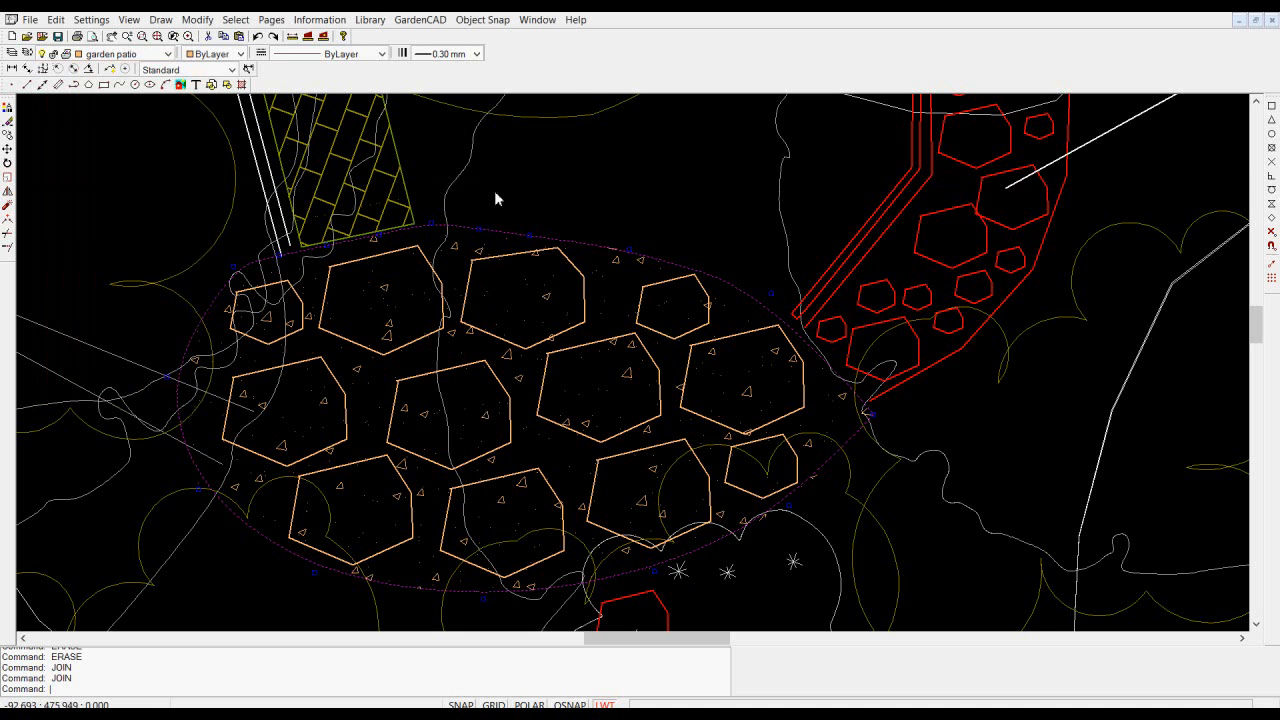
{"action": "key", "text": "Escape"}
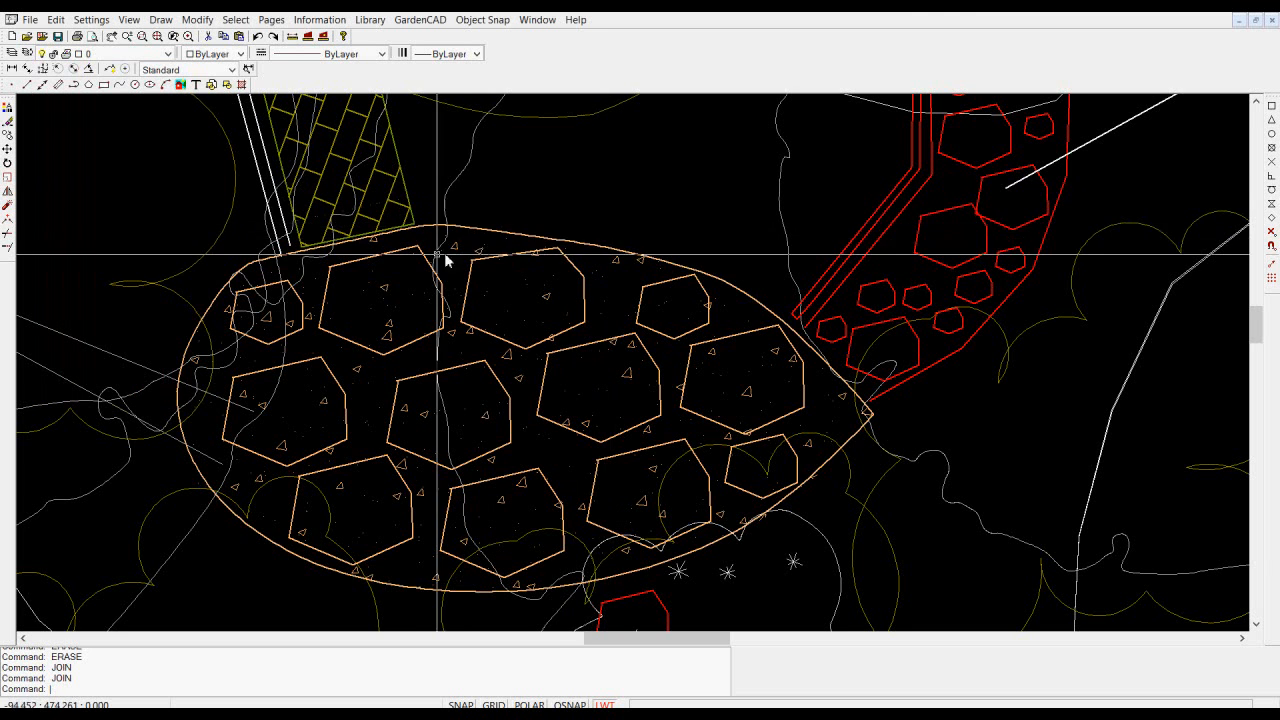
- Insert two vertices in the patio outline near the red stone path and reposition the vertices there to smooth the curve
{"action": "scroll", "coordinate": [372, 260], "scroll_direction": "up", "scroll_amount": 1}
{"action": "left_click", "coordinate": [264, 258]}
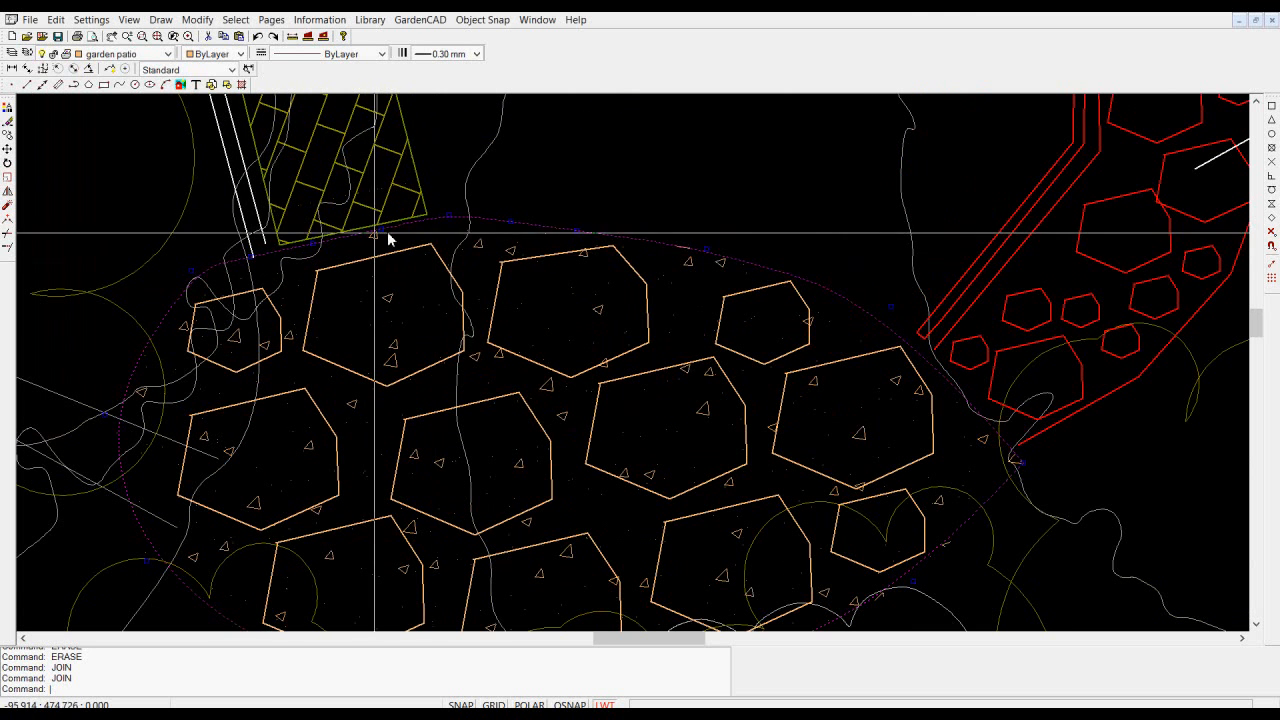
{"action": "scroll", "coordinate": [360, 252], "scroll_direction": "down", "scroll_amount": 3}
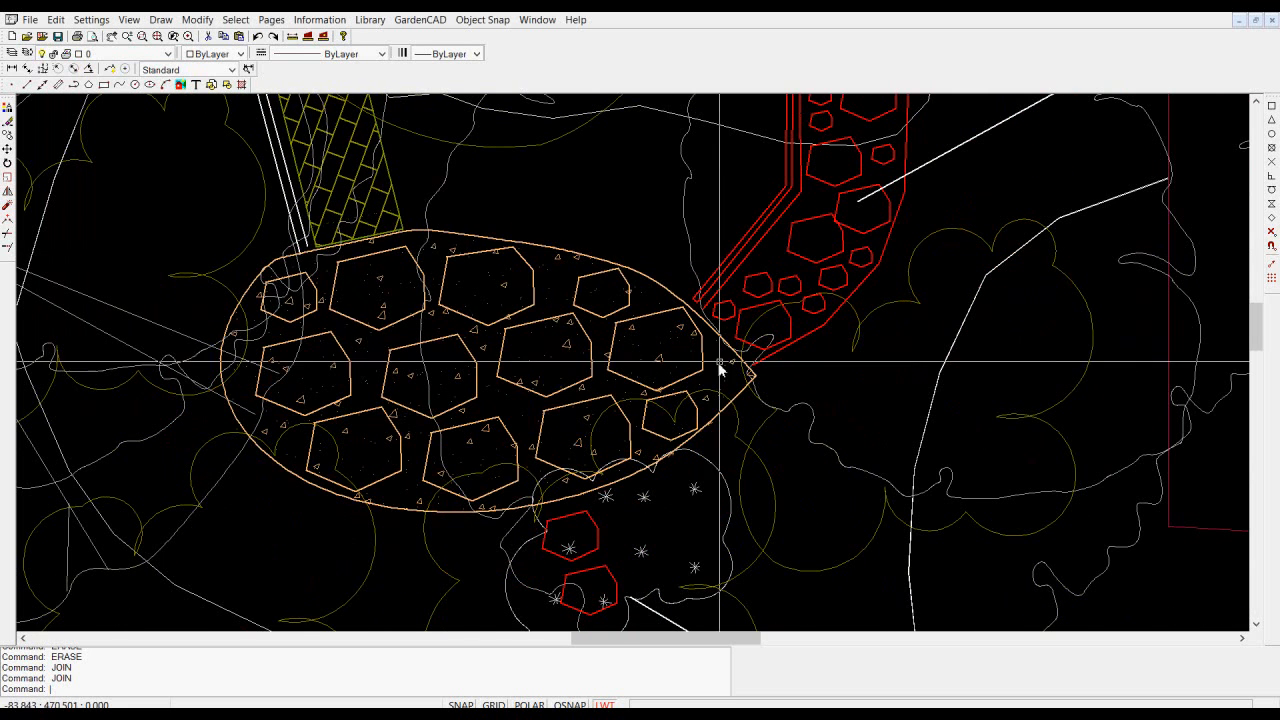
{"action": "scroll", "coordinate": [720, 340], "scroll_direction": "up", "scroll_amount": 3}
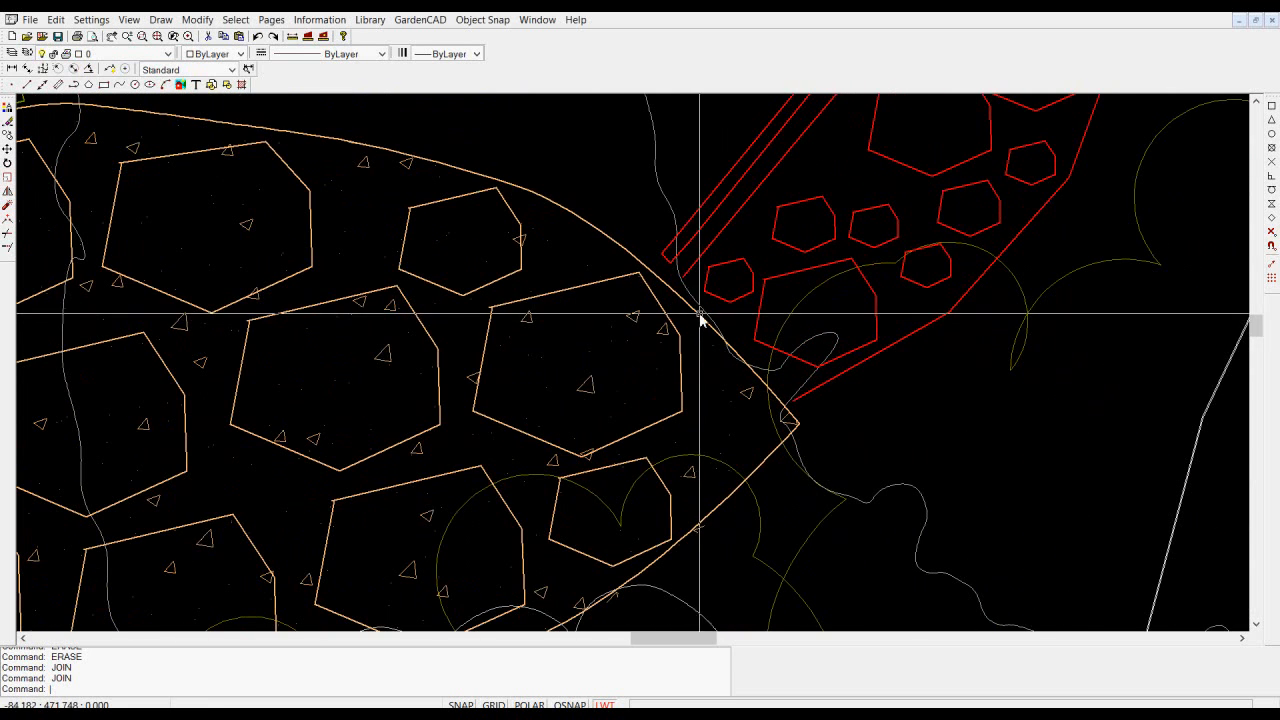
{"action": "left_click", "coordinate": [700, 317]}
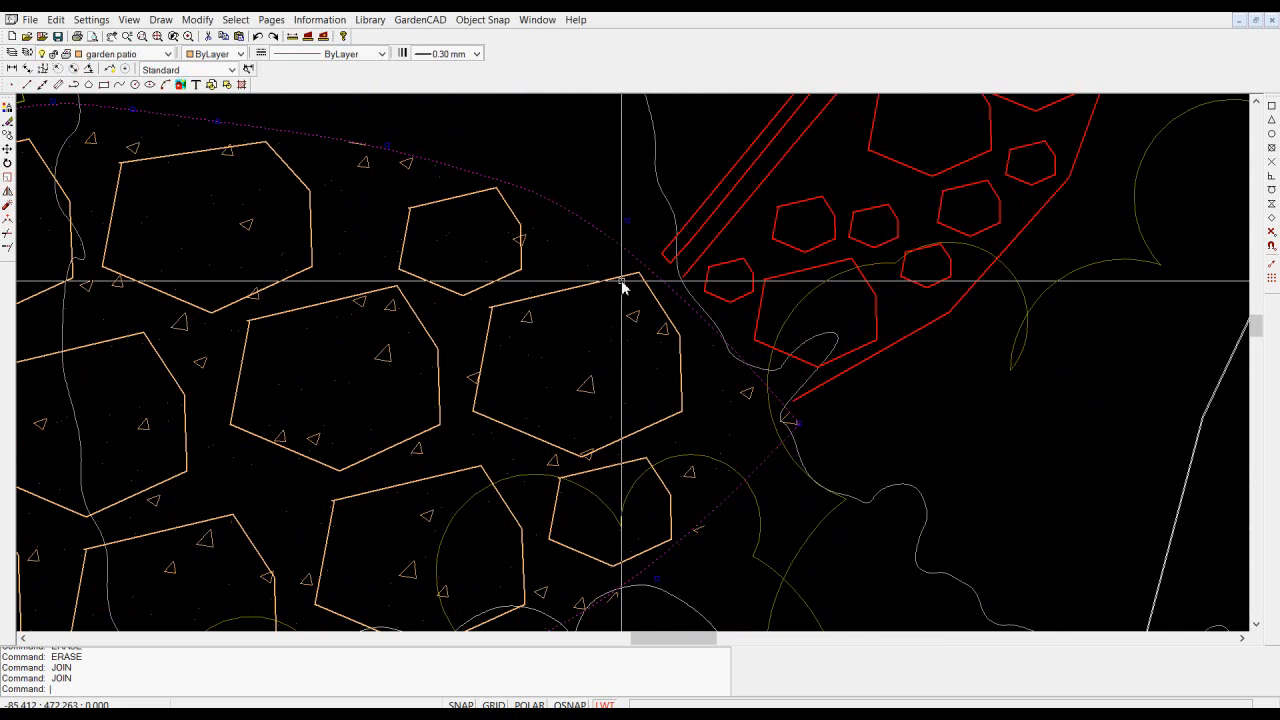
{"action": "right_click", "coordinate": [627, 222]}
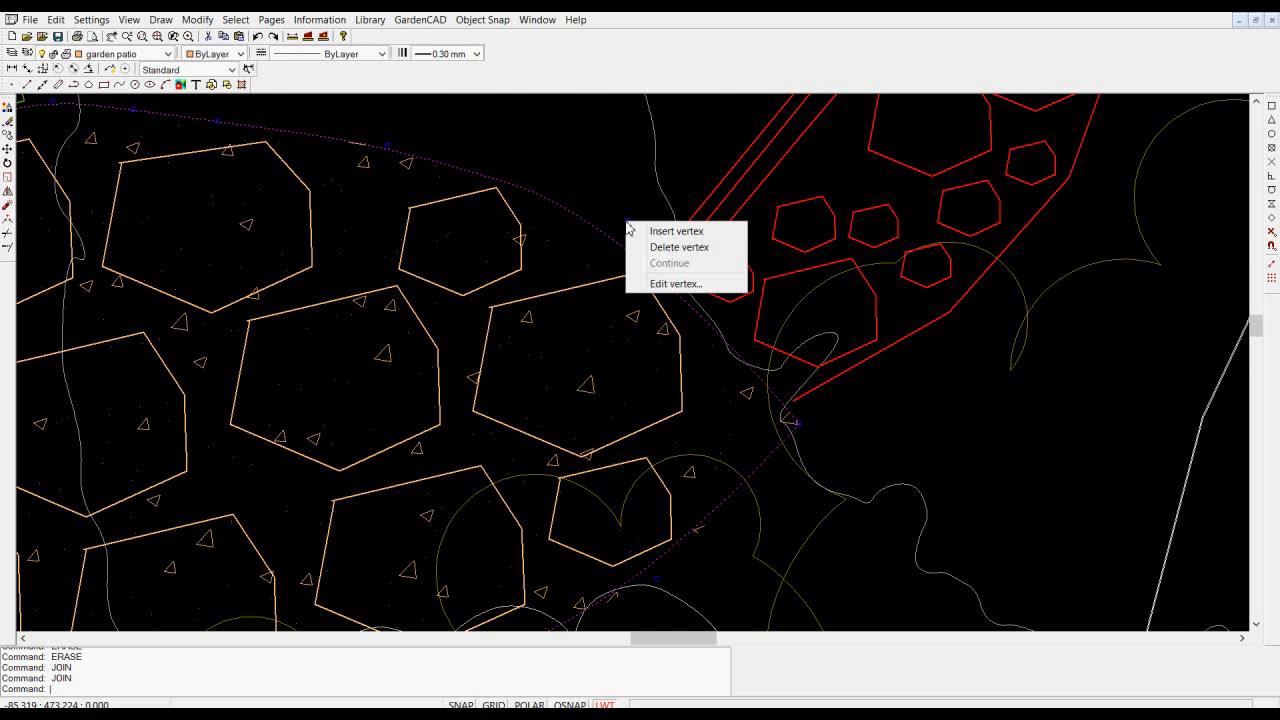
{"action": "left_click", "coordinate": [660, 233]}
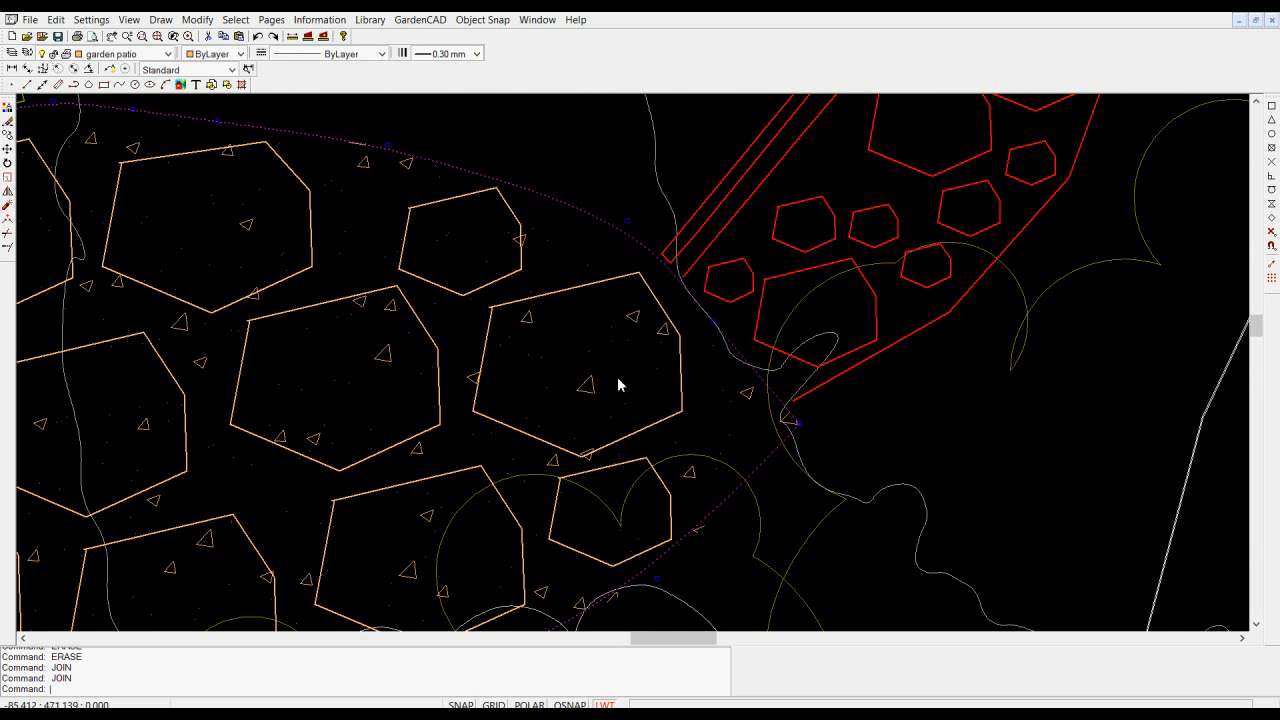
{"action": "right_click", "coordinate": [627, 226]}
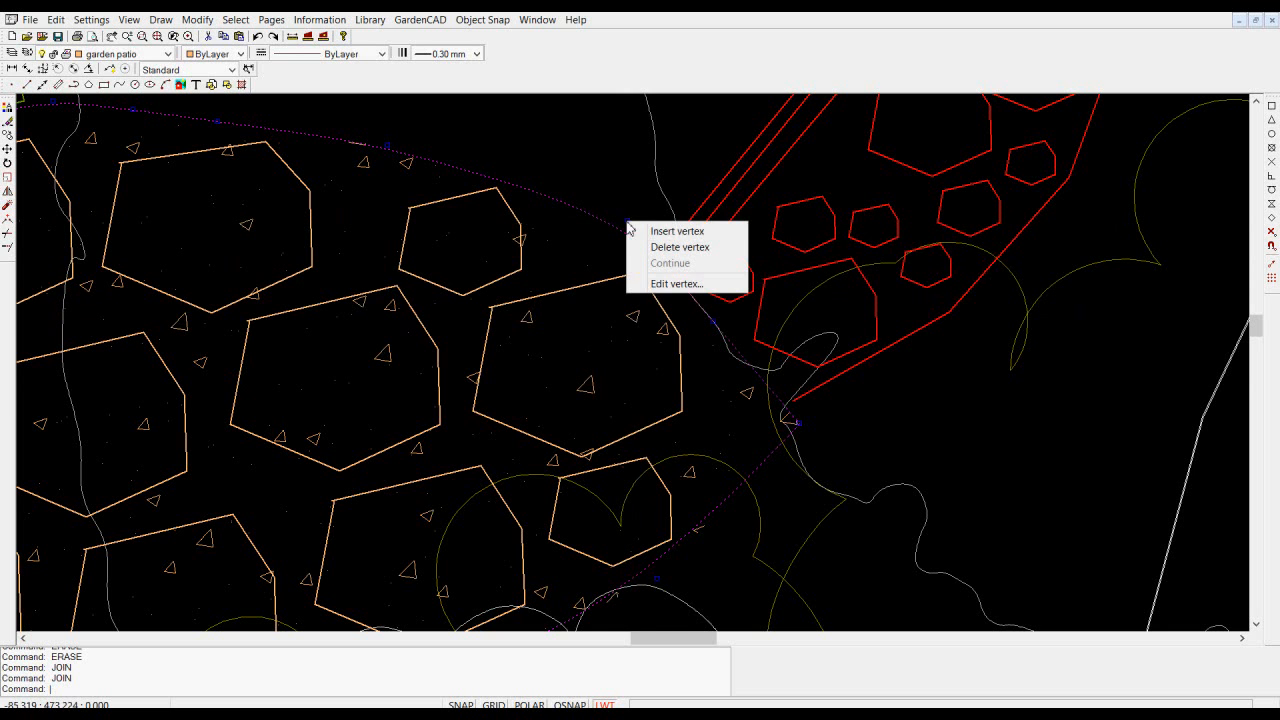
{"action": "left_click", "coordinate": [649, 233]}
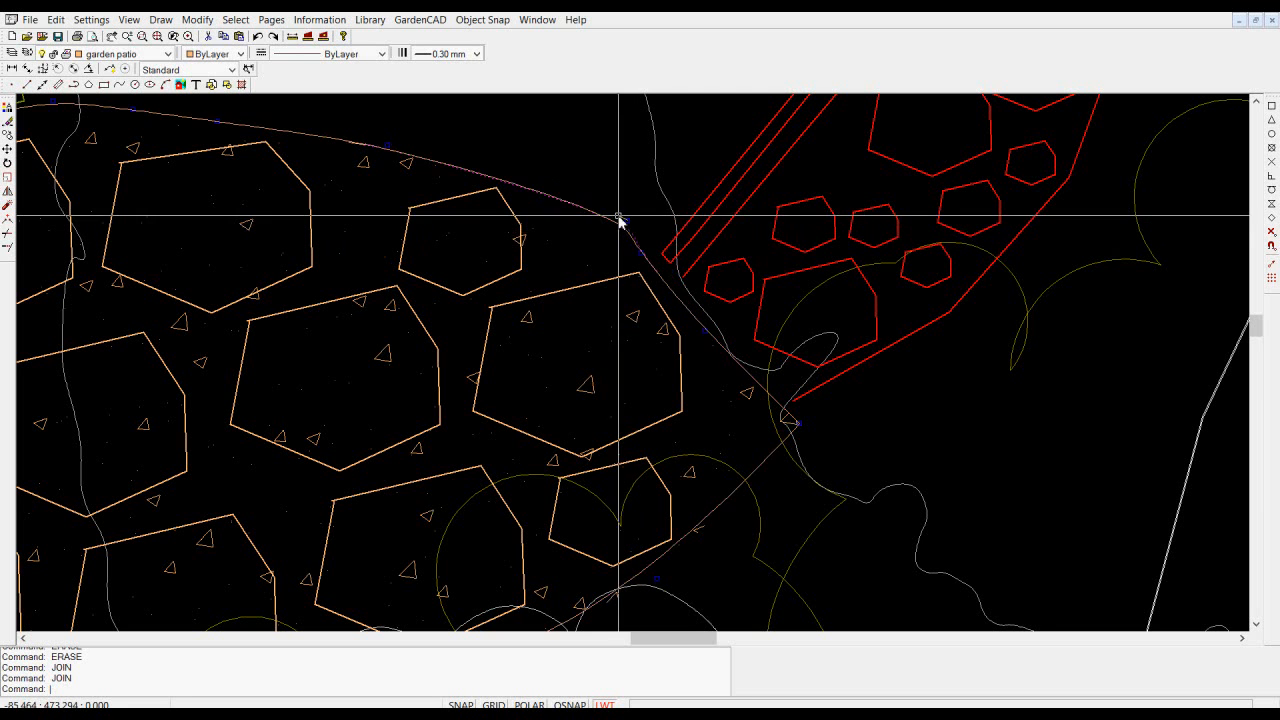
{"action": "left_click", "coordinate": [535, 192]}
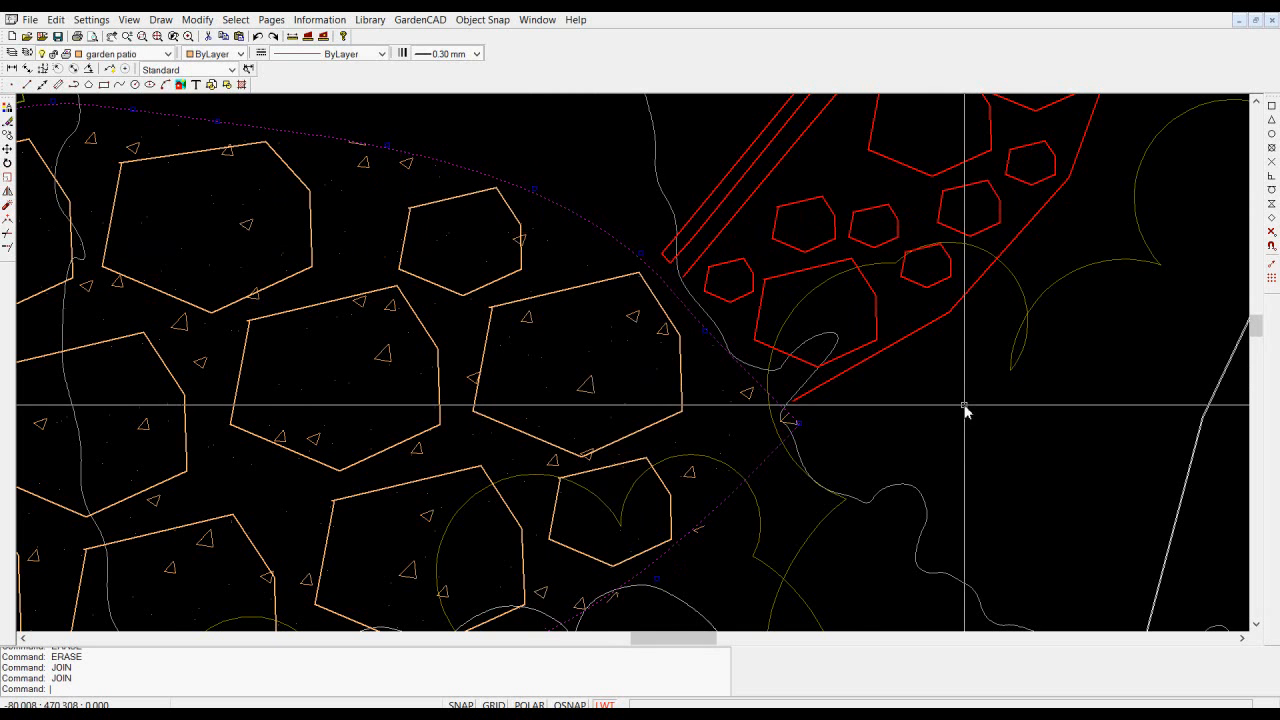
- Insert two vertices in the patio outline's lower edge above the small red stones and reposition them into a smooth curve
{"action": "scroll", "coordinate": [543, 408], "scroll_direction": "down", "scroll_amount": 3}
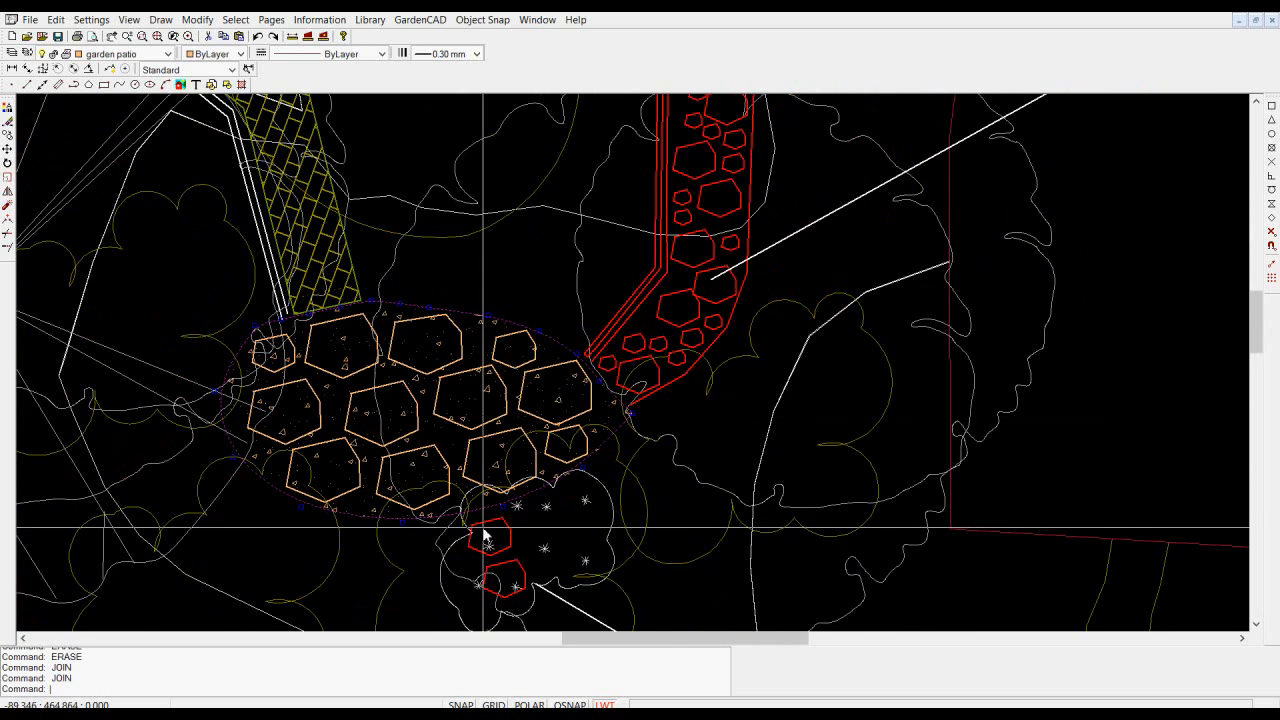
{"action": "scroll", "coordinate": [486, 530], "scroll_direction": "up", "scroll_amount": 3}
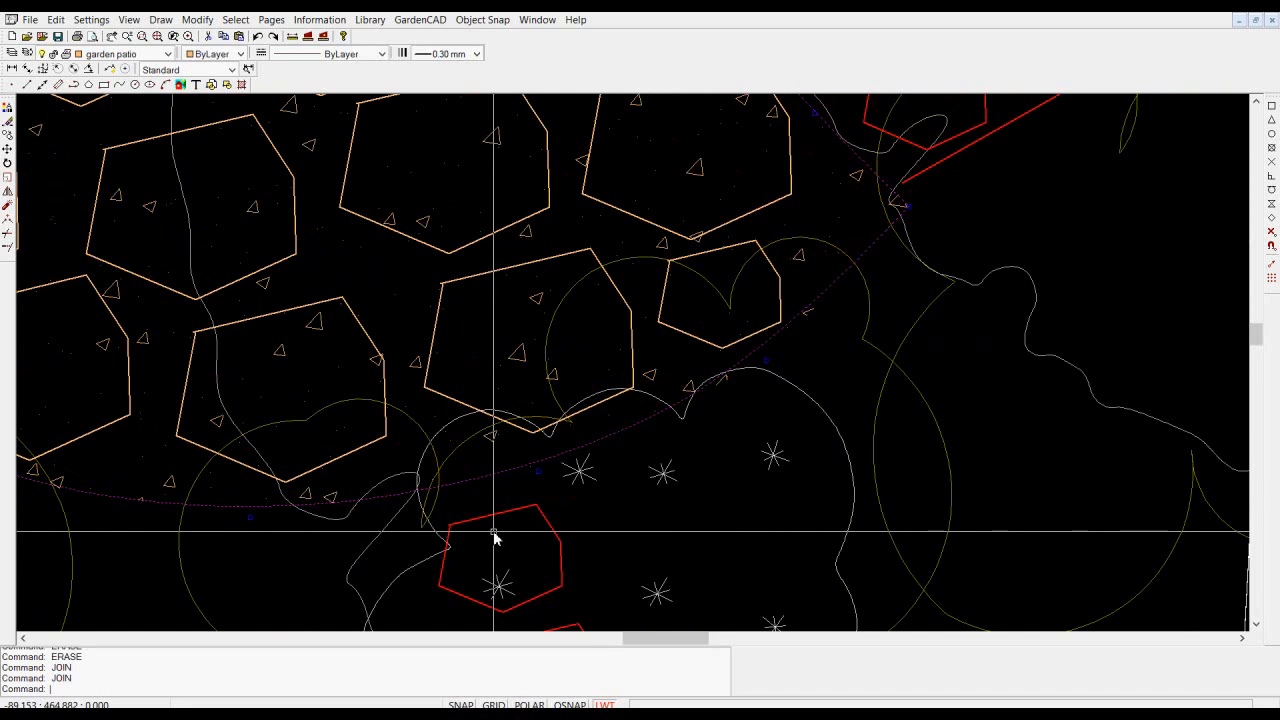
{"action": "right_click", "coordinate": [538, 478]}
{"action": "left_click", "coordinate": [566, 486]}
{"action": "right_click", "coordinate": [538, 478]}
{"action": "left_click", "coordinate": [580, 484]}
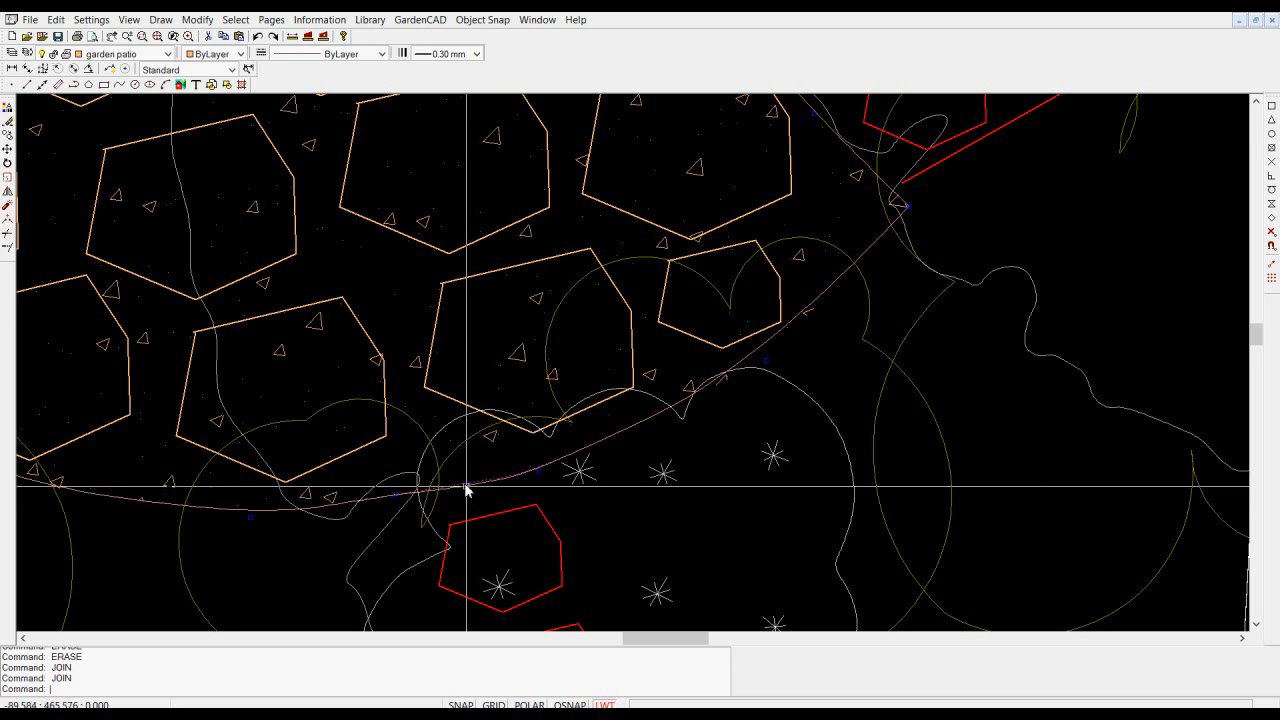
{"action": "left_click", "coordinate": [553, 488]}
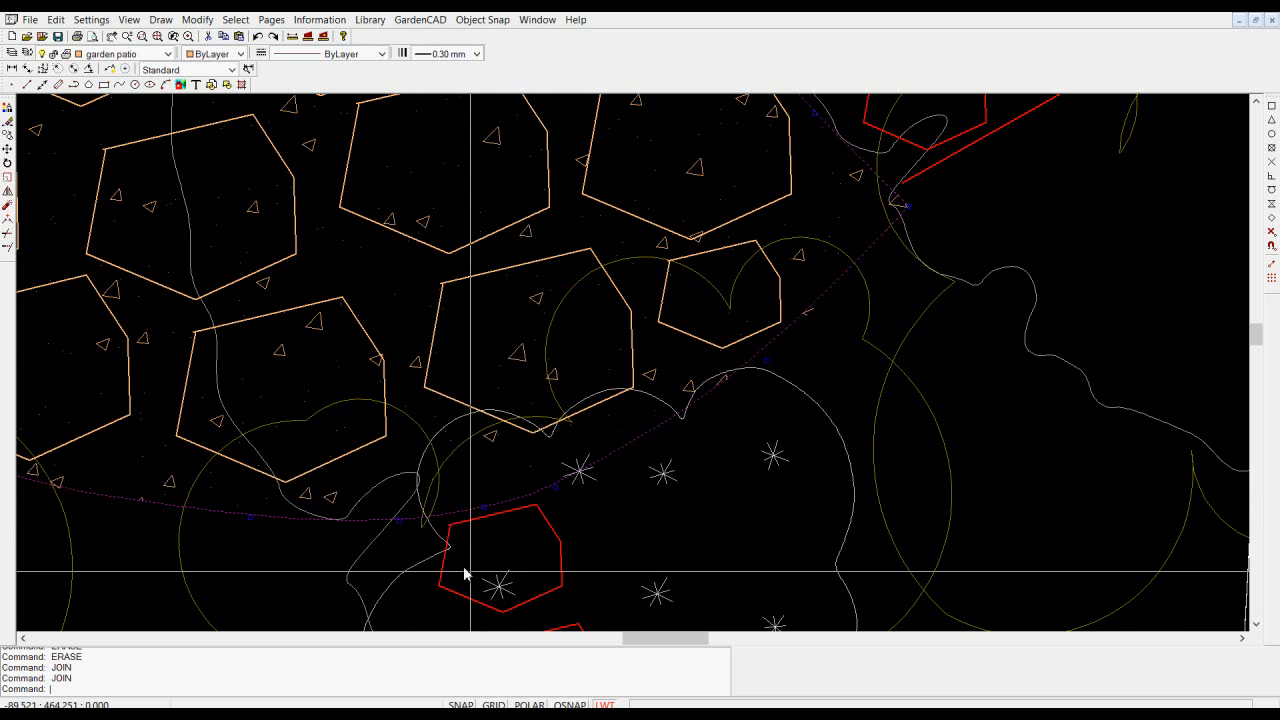
{"action": "key", "text": "Escape"}
{"action": "scroll", "coordinate": [503, 588], "scroll_direction": "down", "scroll_amount": 4}
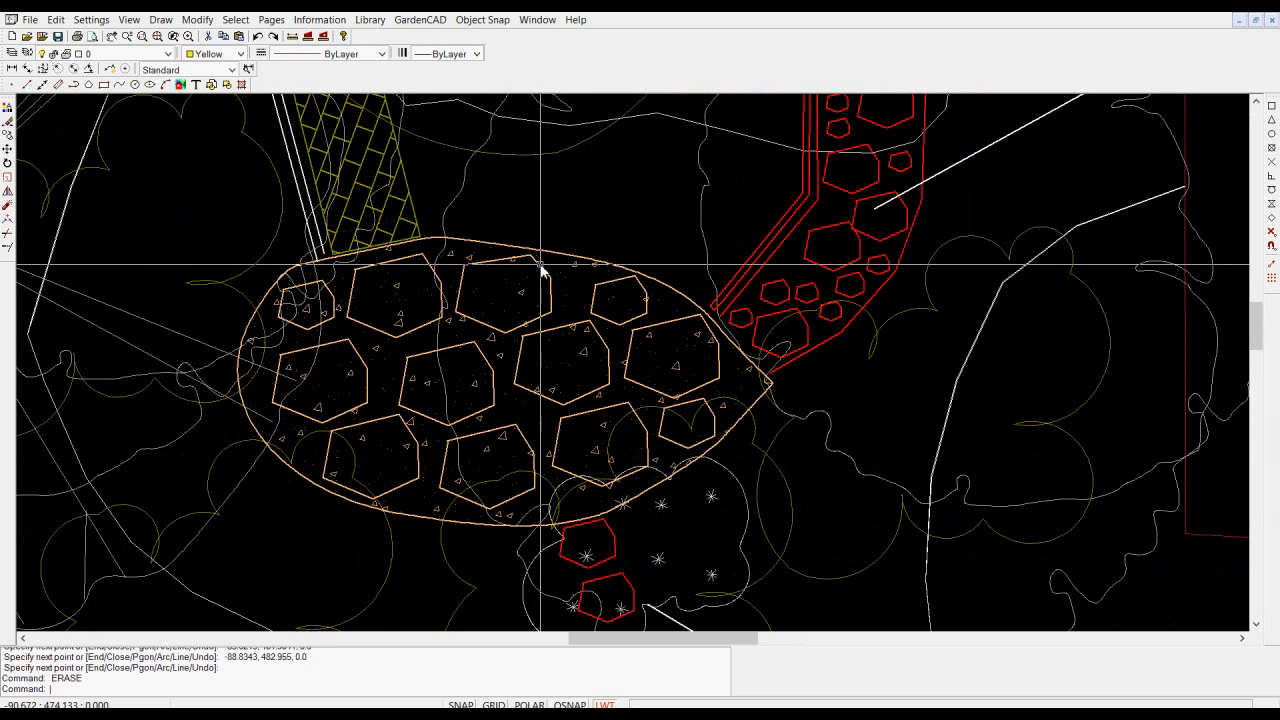
- Examine the polyline properties of the large middle stone in the patio's upper row, particularly its Closed and Filled settings
{"action": "left_click", "coordinate": [540, 270]}
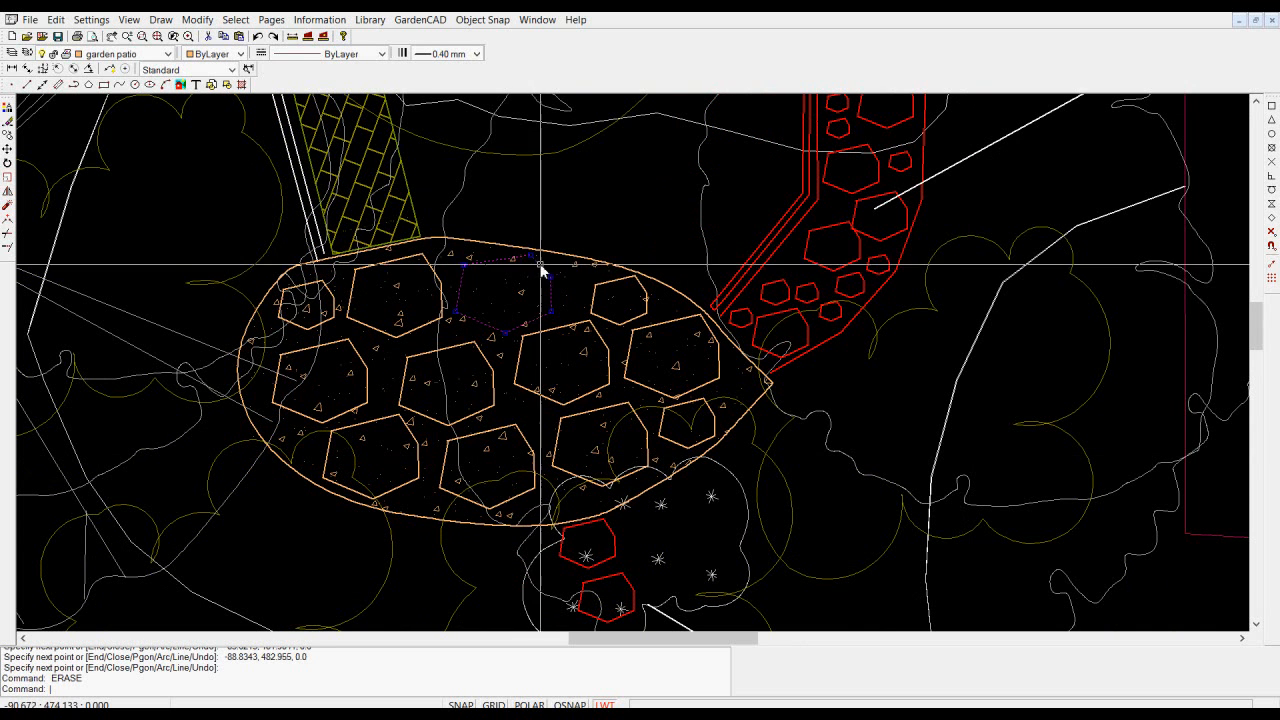
{"action": "right_click", "coordinate": [481, 317]}
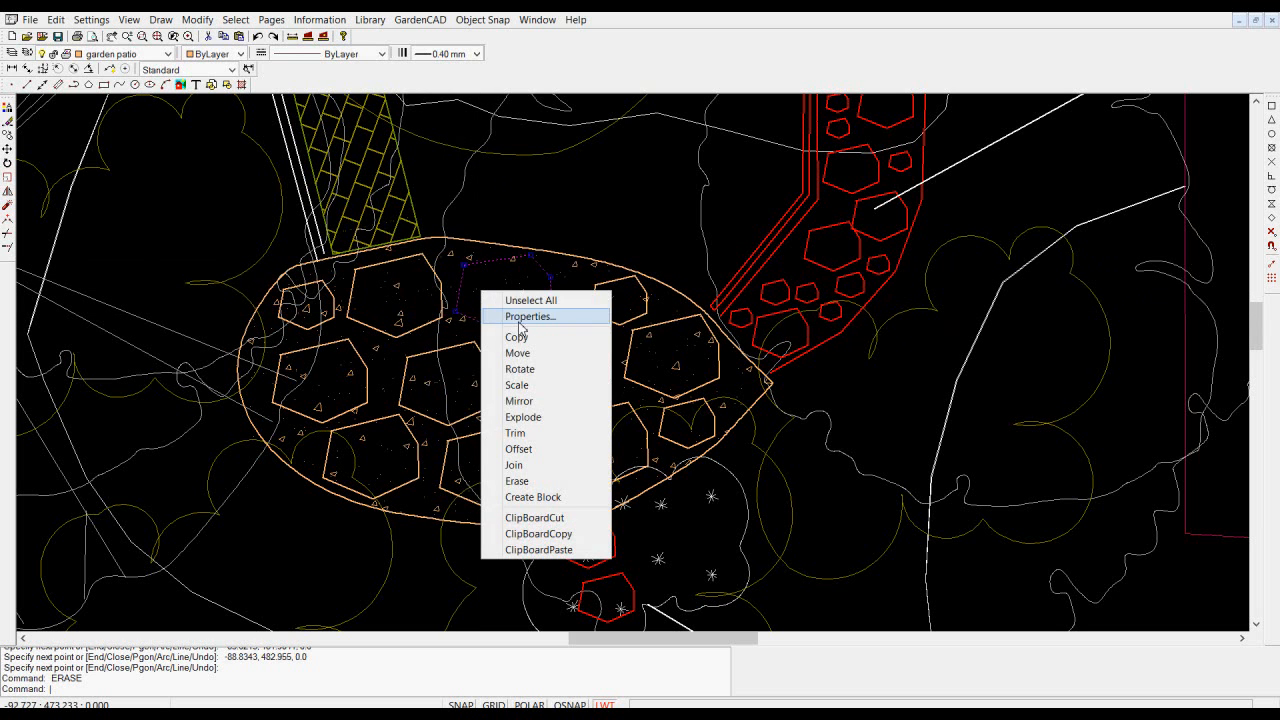
{"action": "left_click", "coordinate": [489, 318]}
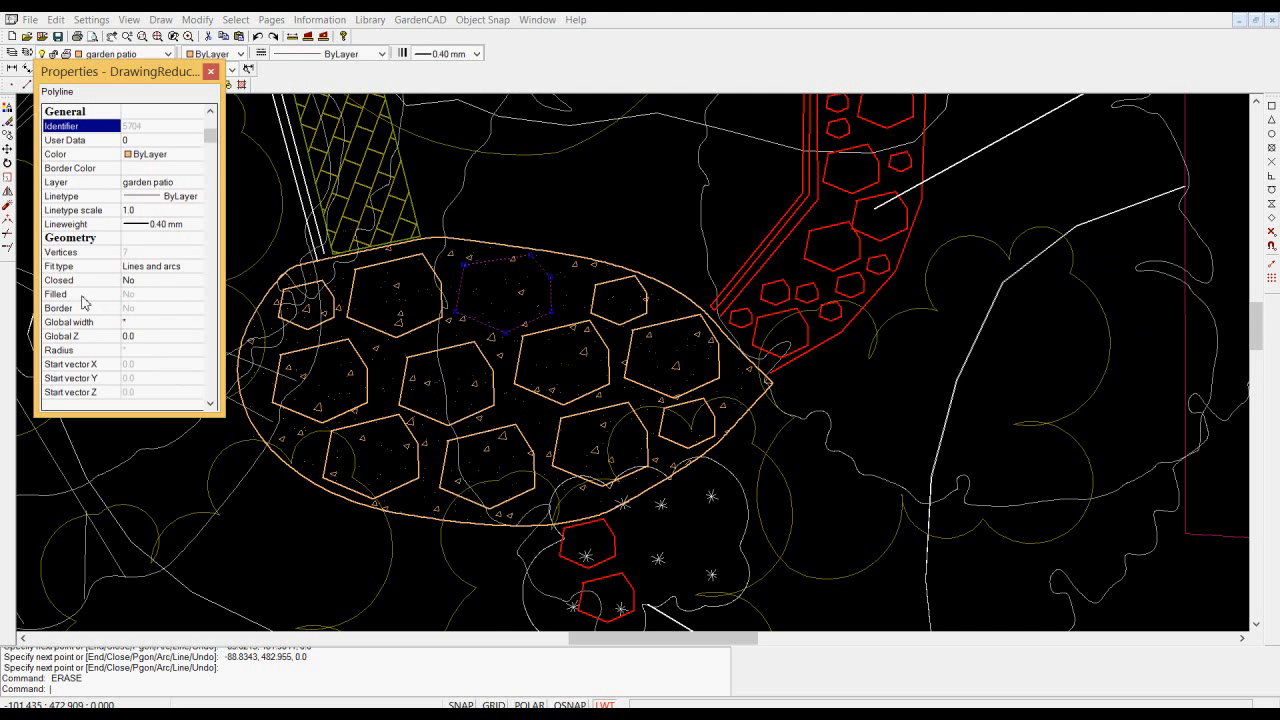
{"action": "left_click", "coordinate": [211, 72]}
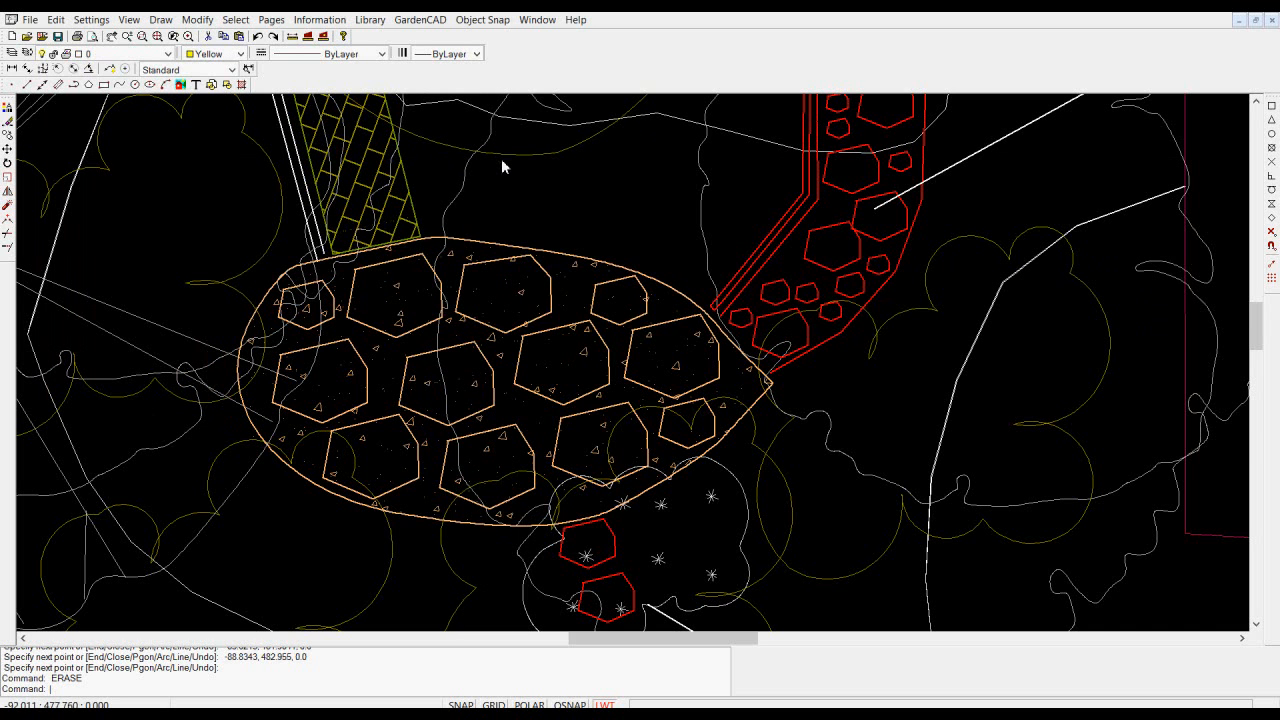
{"action": "key", "text": "Escape"}
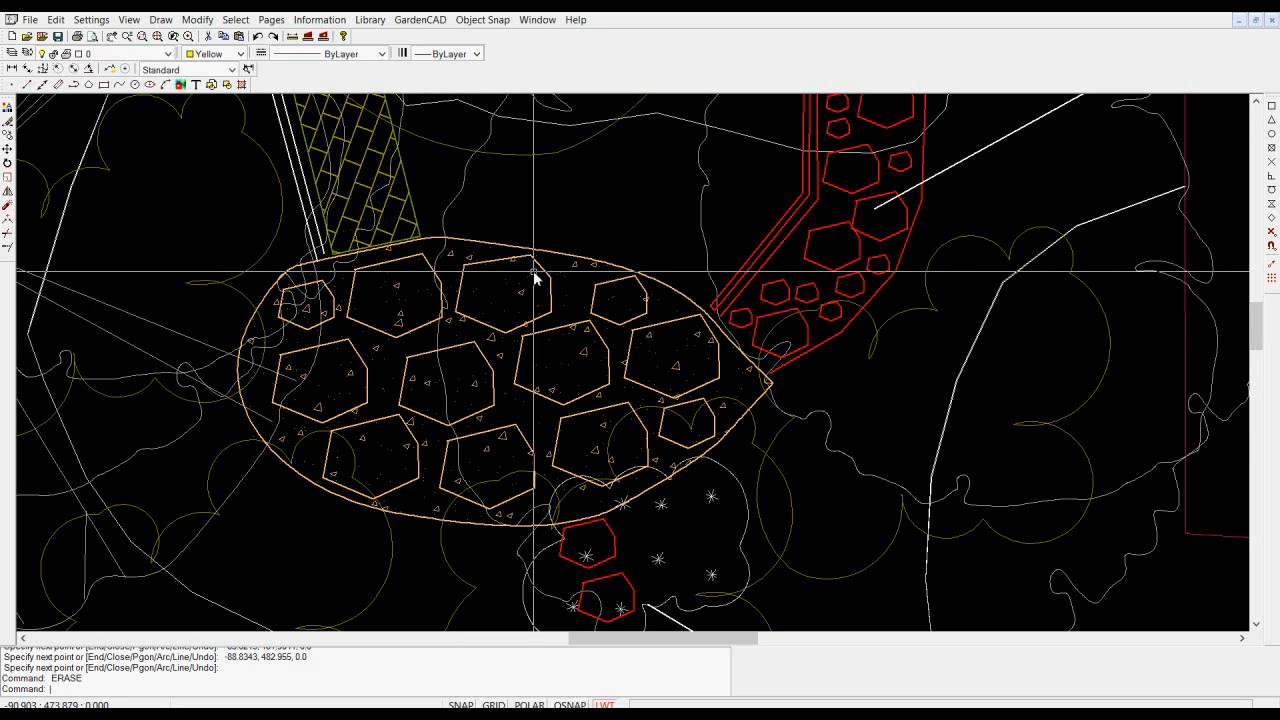
- Draw a closed six-sided polyline in the empty area just above the patio
{"action": "left_click", "coordinate": [167, 24]}
{"action": "left_click", "coordinate": [62, 132]}
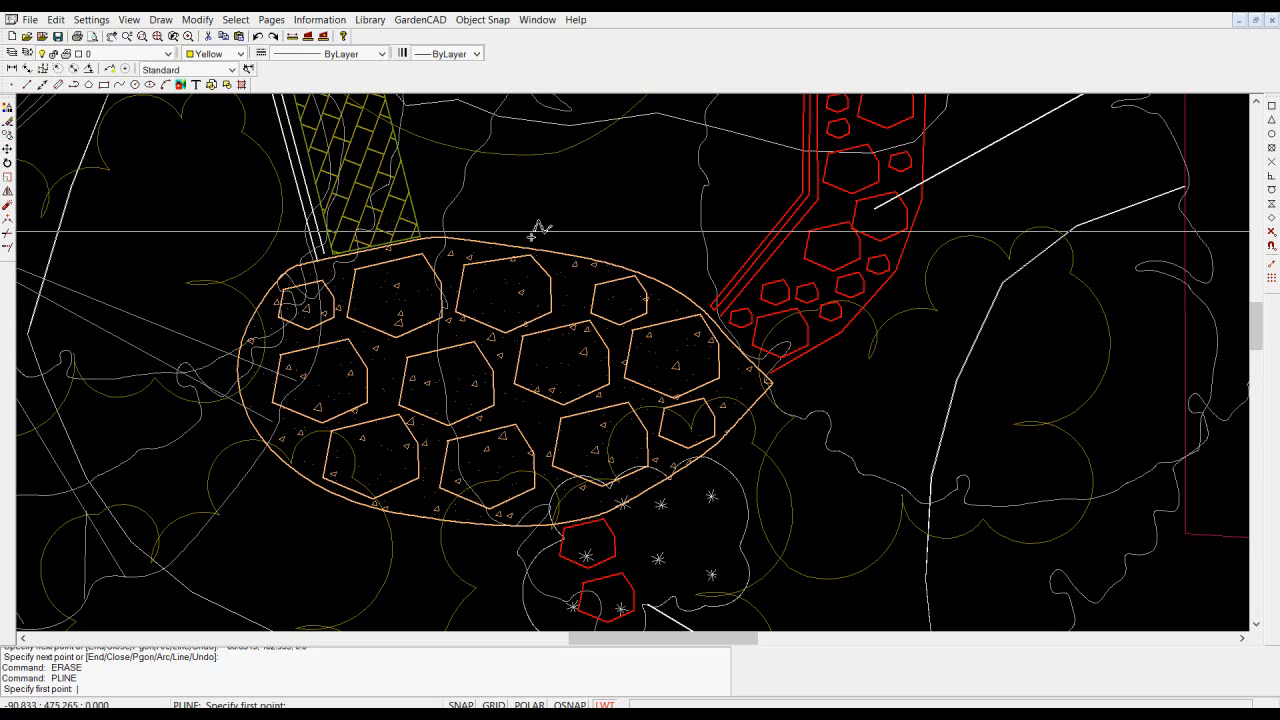
{"action": "left_click", "coordinate": [615, 156]}
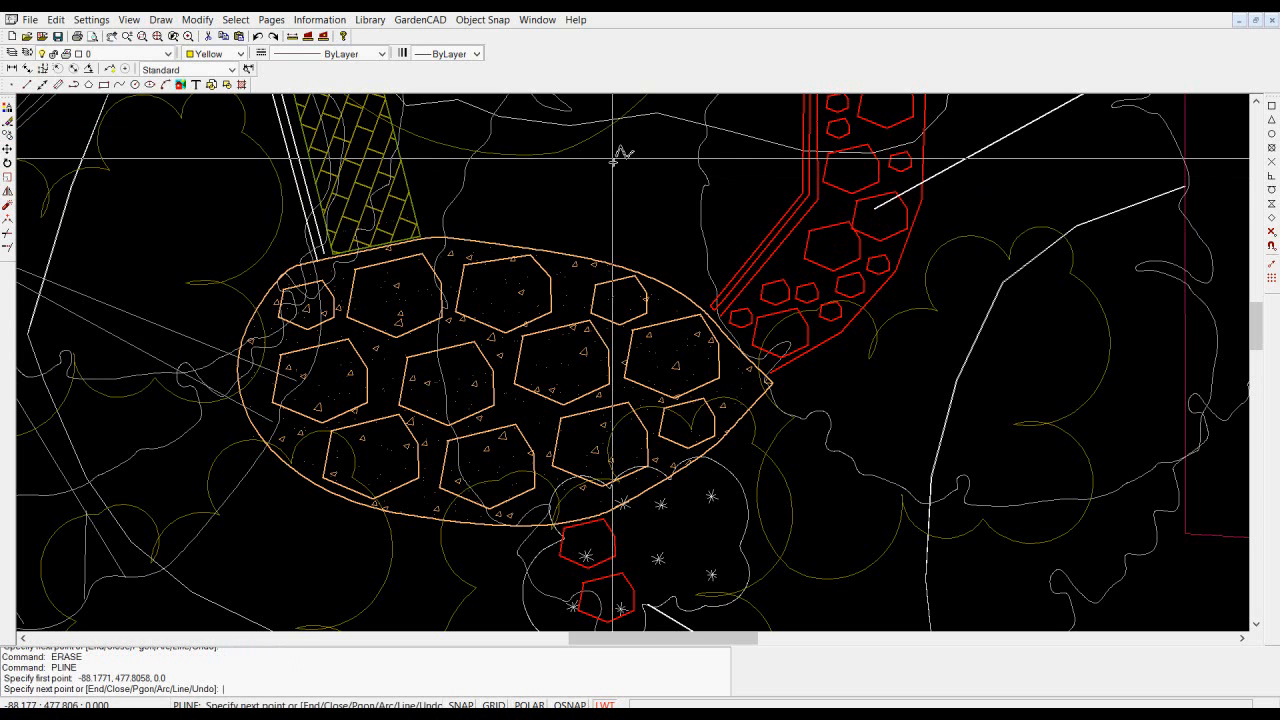
{"action": "left_click", "coordinate": [564, 177]}
{"action": "left_click", "coordinate": [562, 226]}
{"action": "left_click", "coordinate": [616, 254]}
{"action": "left_click", "coordinate": [655, 234]}
{"action": "left_click", "coordinate": [651, 181]}
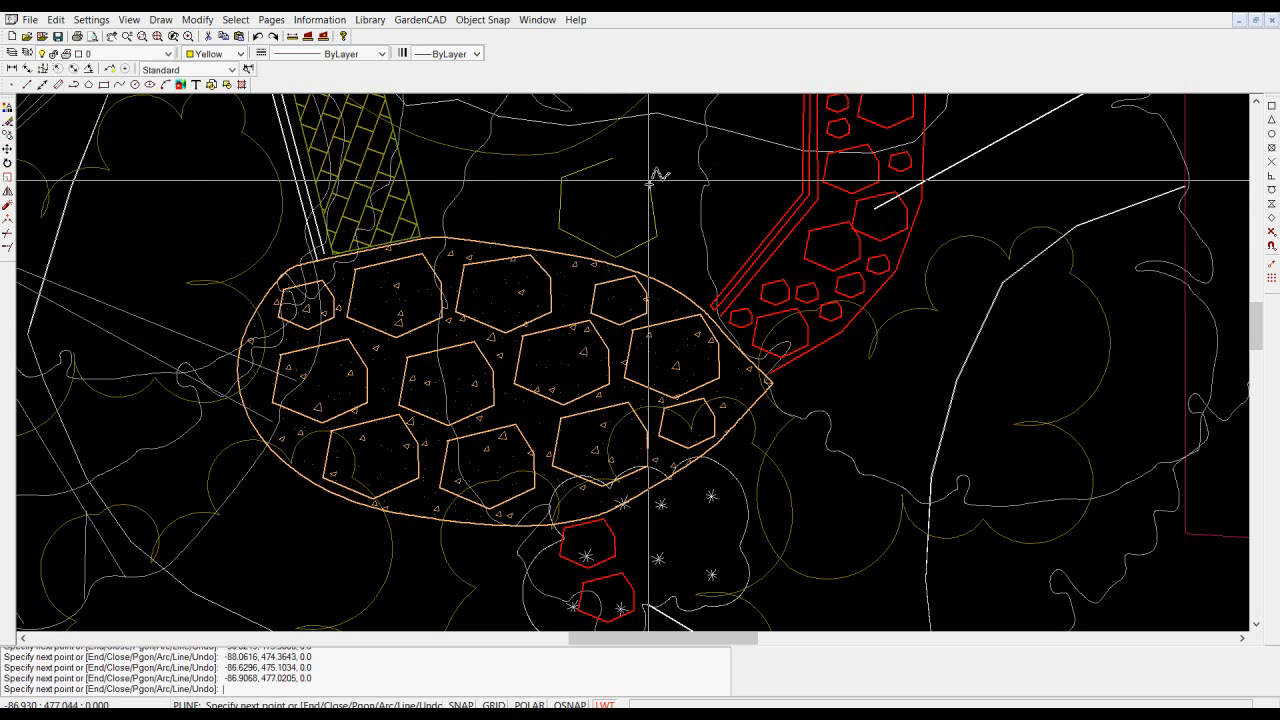
{"action": "right_click", "coordinate": [649, 183]}
{"action": "left_click", "coordinate": [699, 206]}
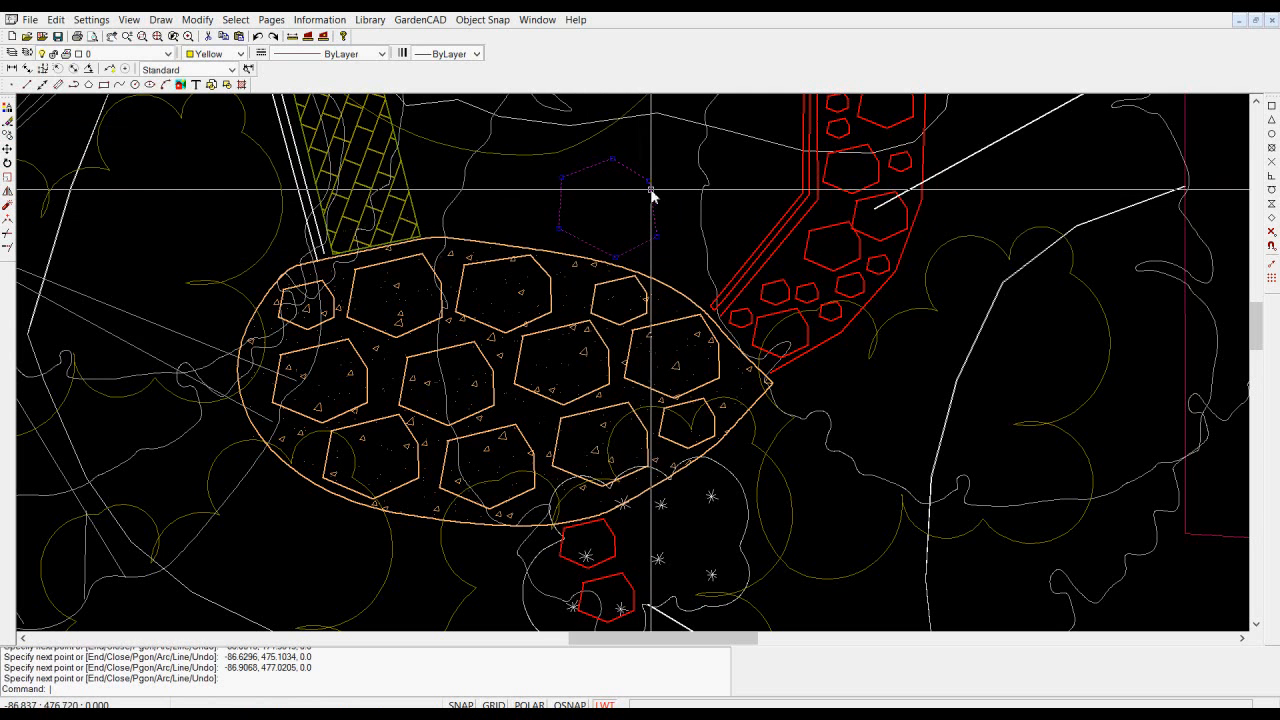
- Set the new six-sided polyline's Filled property to Yes and deselect it
{"action": "right_click", "coordinate": [614, 201]}
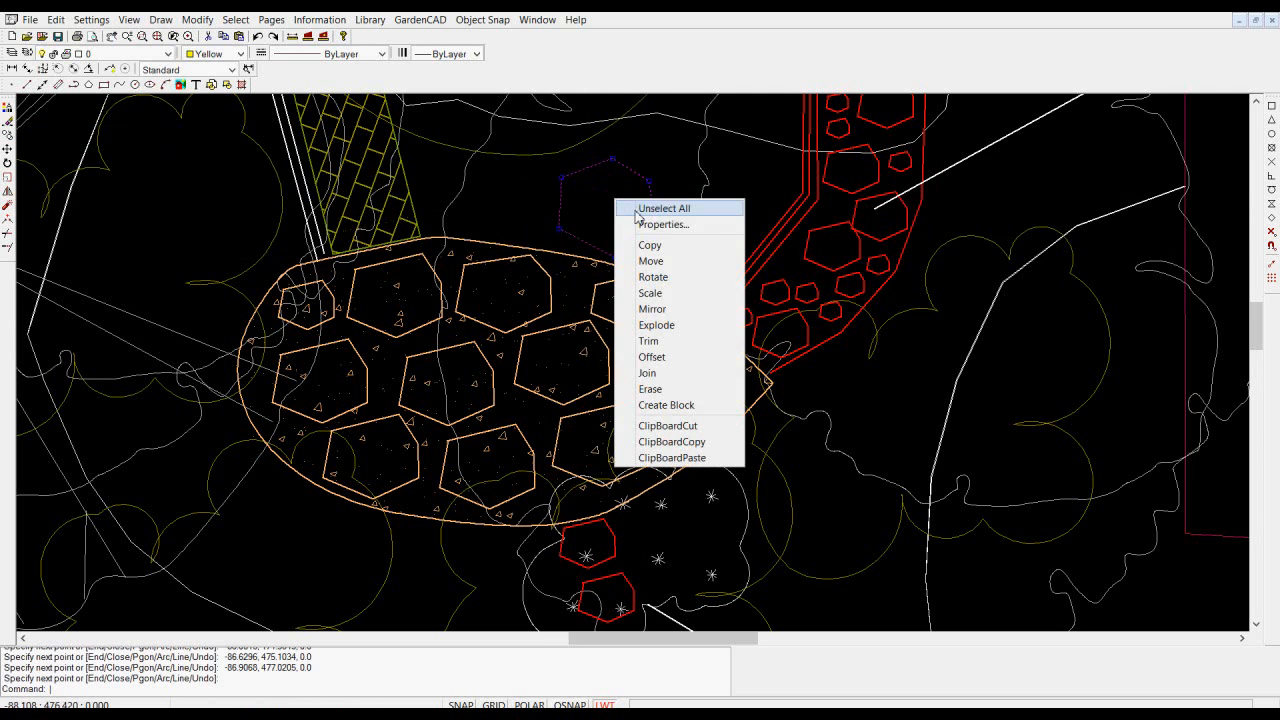
{"action": "left_click", "coordinate": [654, 225]}
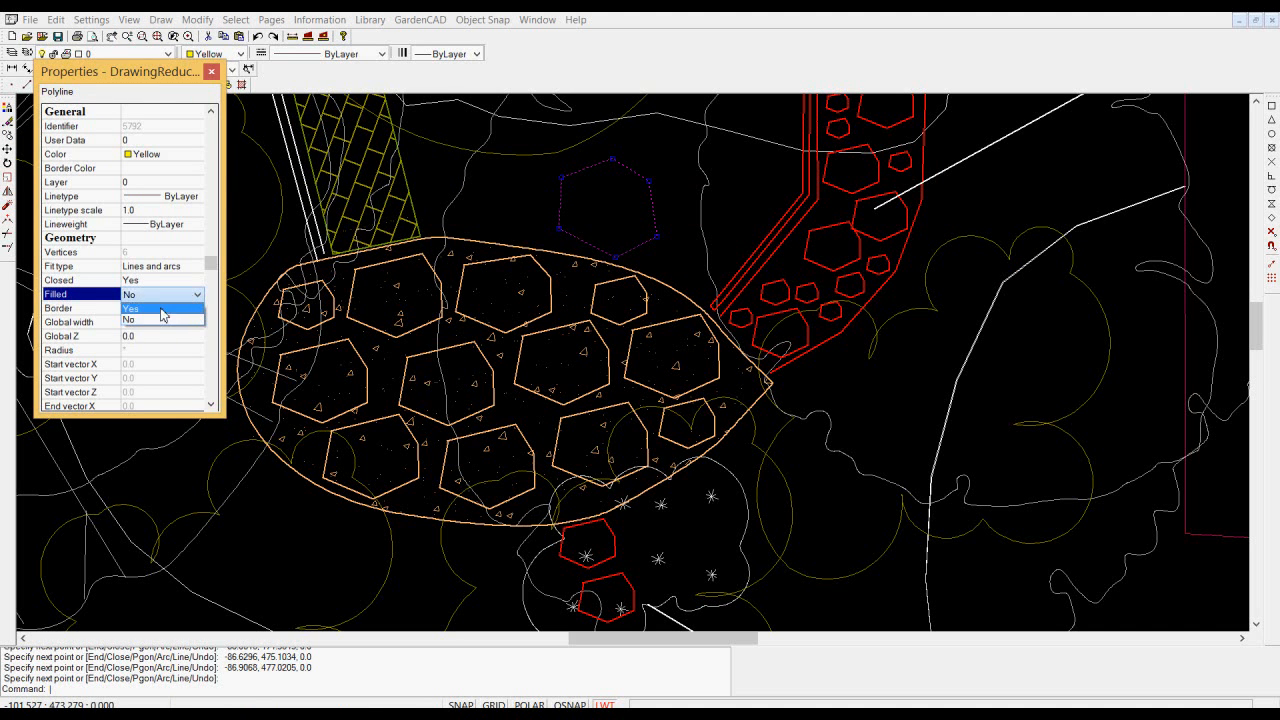
{"action": "left_click", "coordinate": [162, 309]}
{"action": "right_click", "coordinate": [476, 201]}
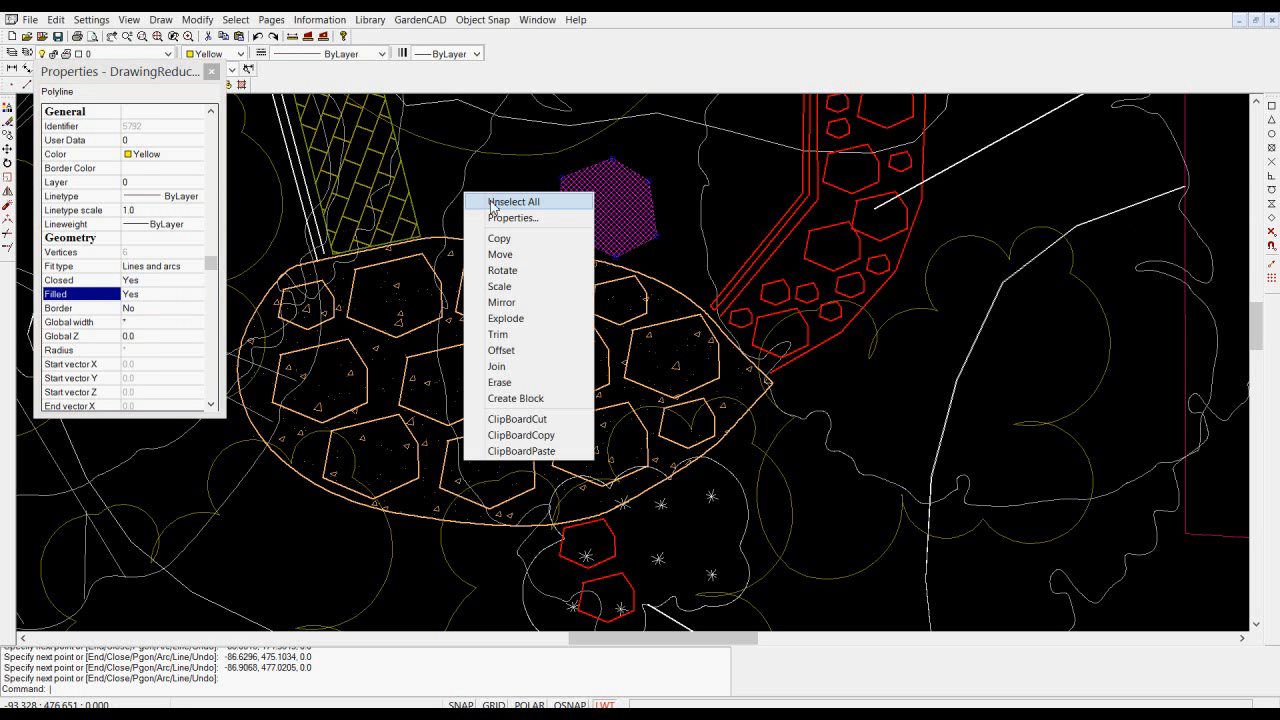
{"action": "left_click", "coordinate": [510, 202]}
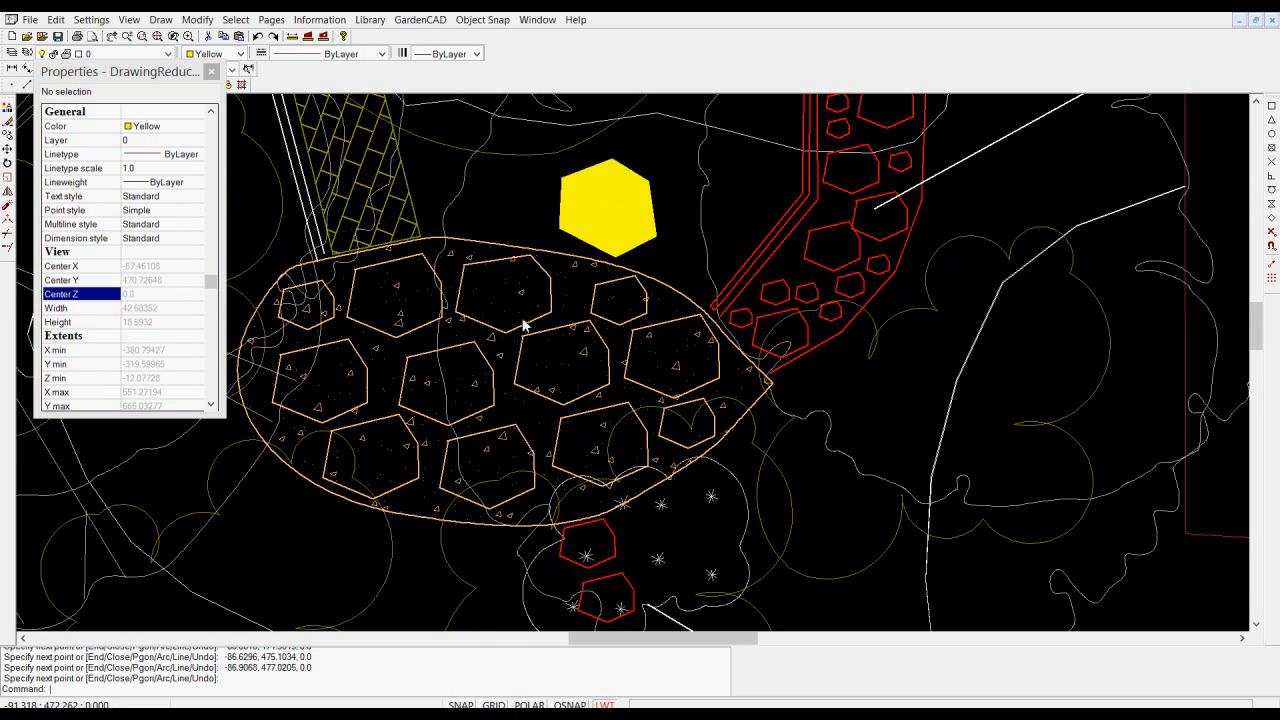
- Set the filled hexagon's colour to 43, close its properties and deselect it
{"action": "left_click", "coordinate": [612, 224]}
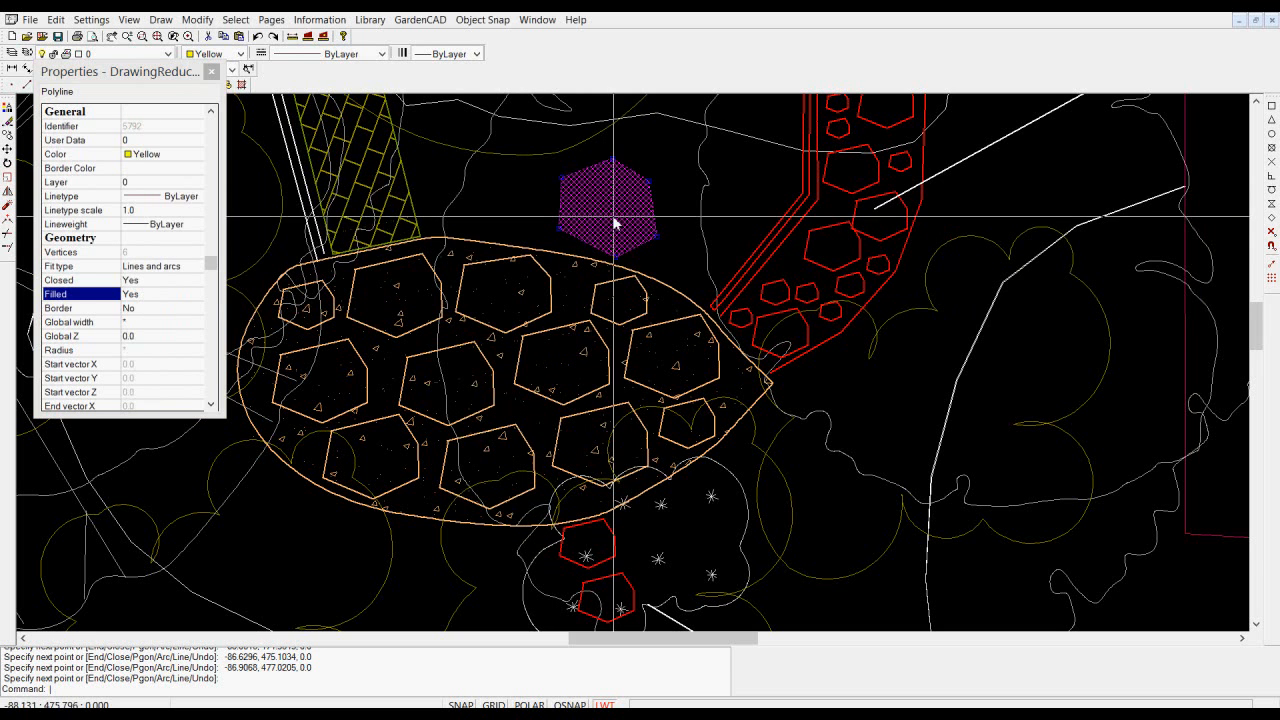
{"action": "left_click", "coordinate": [198, 156]}
{"action": "left_click", "coordinate": [198, 158]}
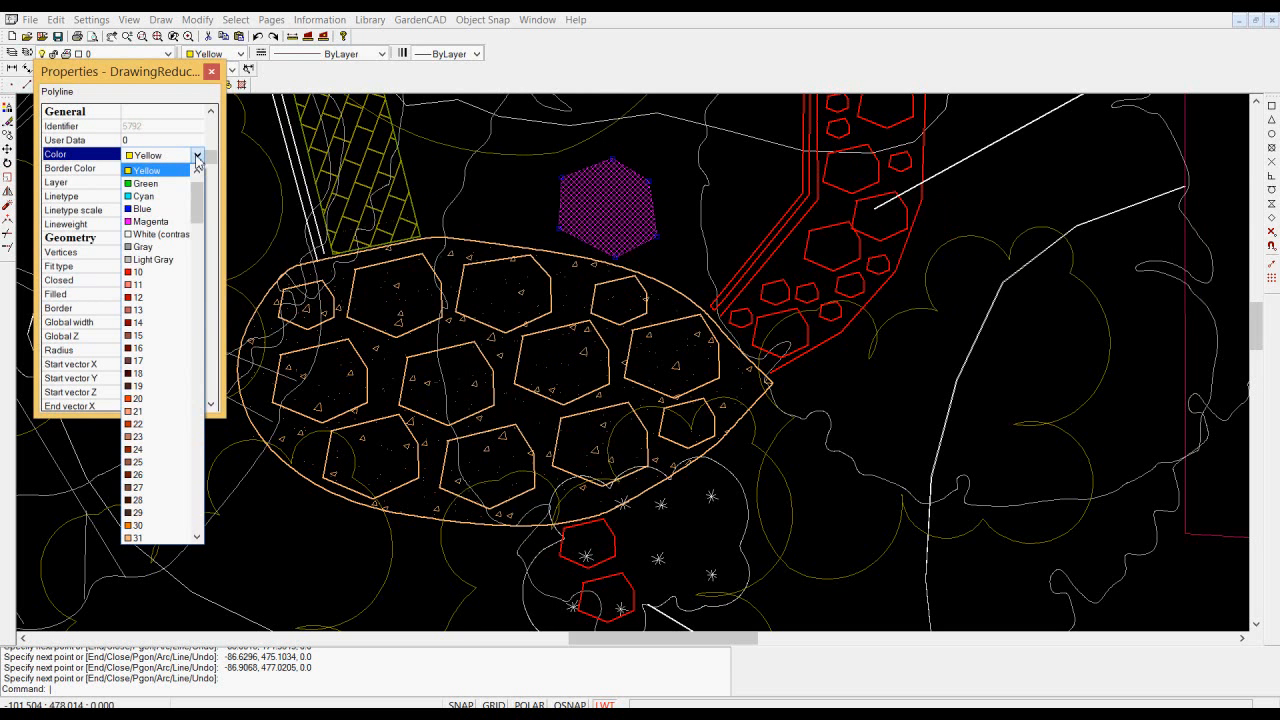
{"action": "left_click_drag", "start_coordinate": [198, 220], "coordinate": [217, 400]}
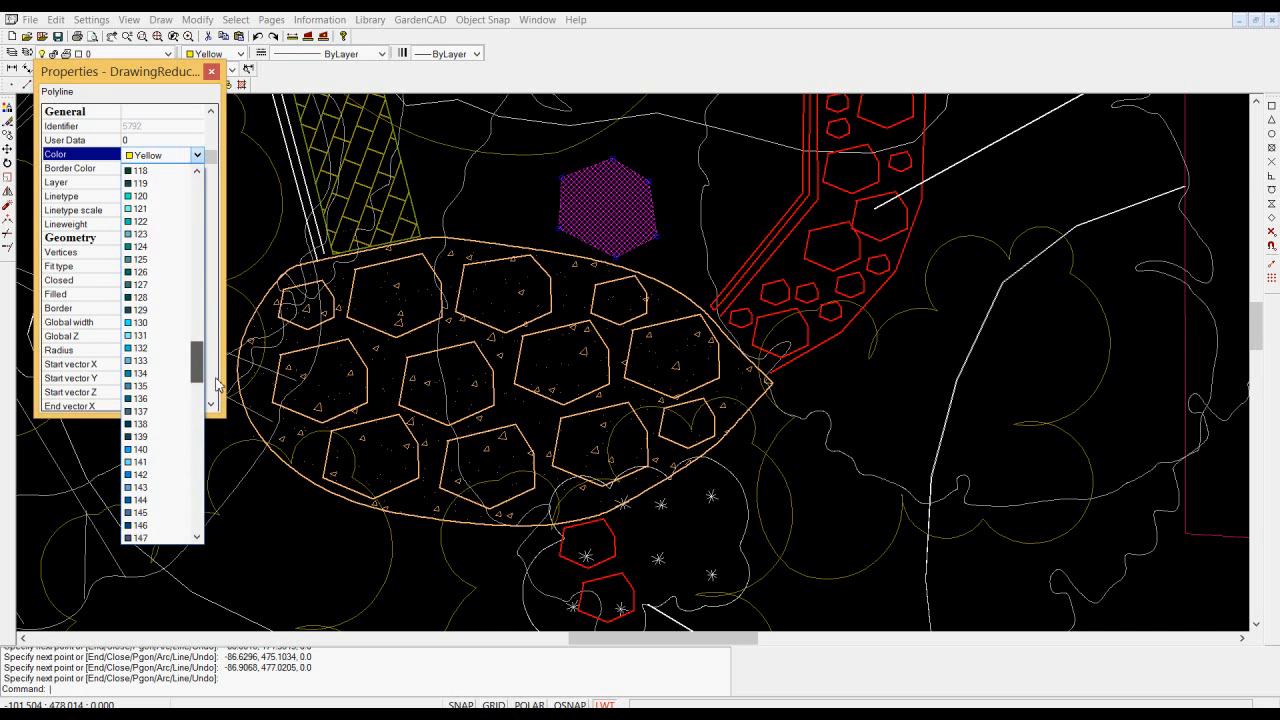
{"action": "left_click_drag", "start_coordinate": [217, 355], "coordinate": [201, 288]}
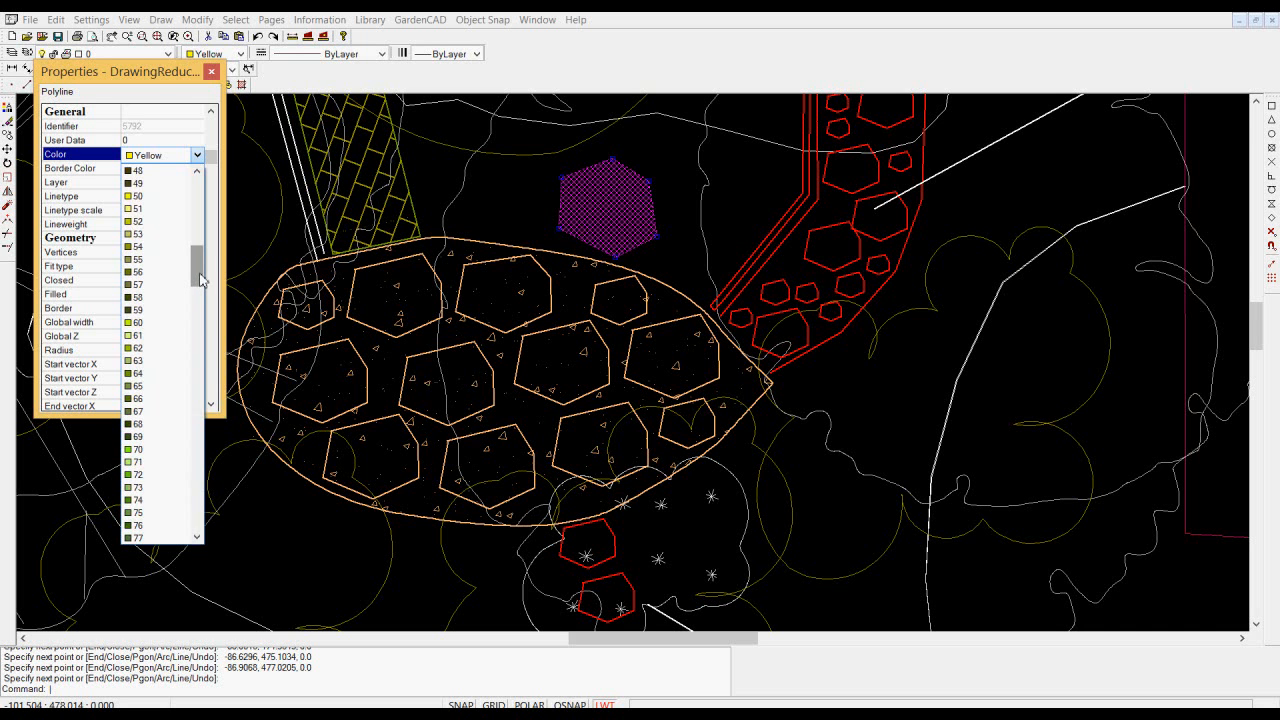
{"action": "left_click_drag", "start_coordinate": [200, 280], "coordinate": [200, 270]}
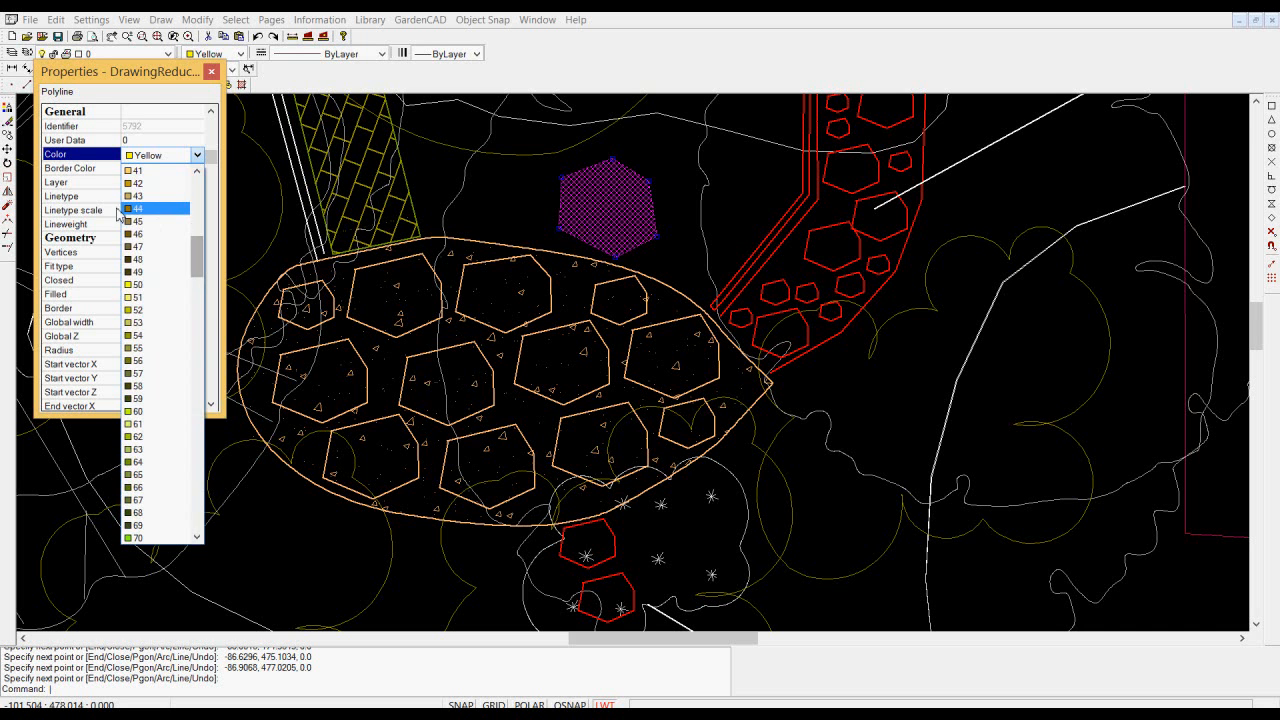
{"action": "left_click", "coordinate": [126, 197]}
{"action": "left_click", "coordinate": [212, 73]}
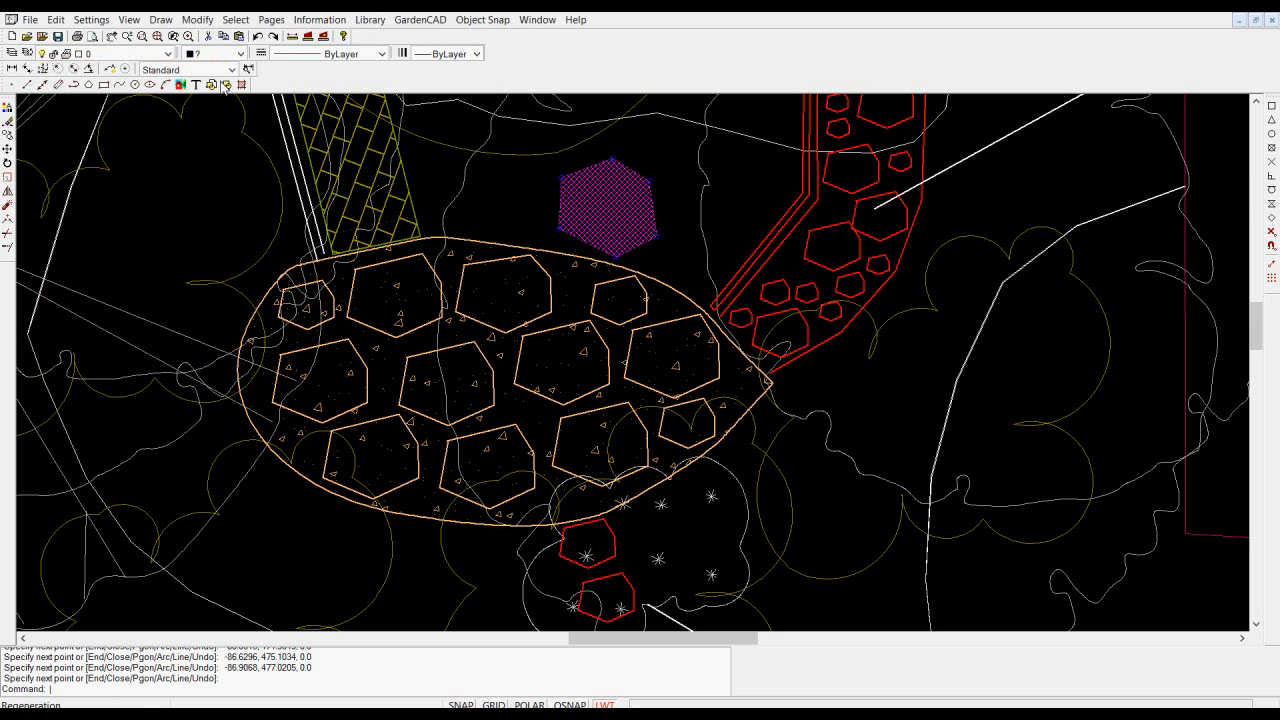
{"action": "key", "text": "Escape"}
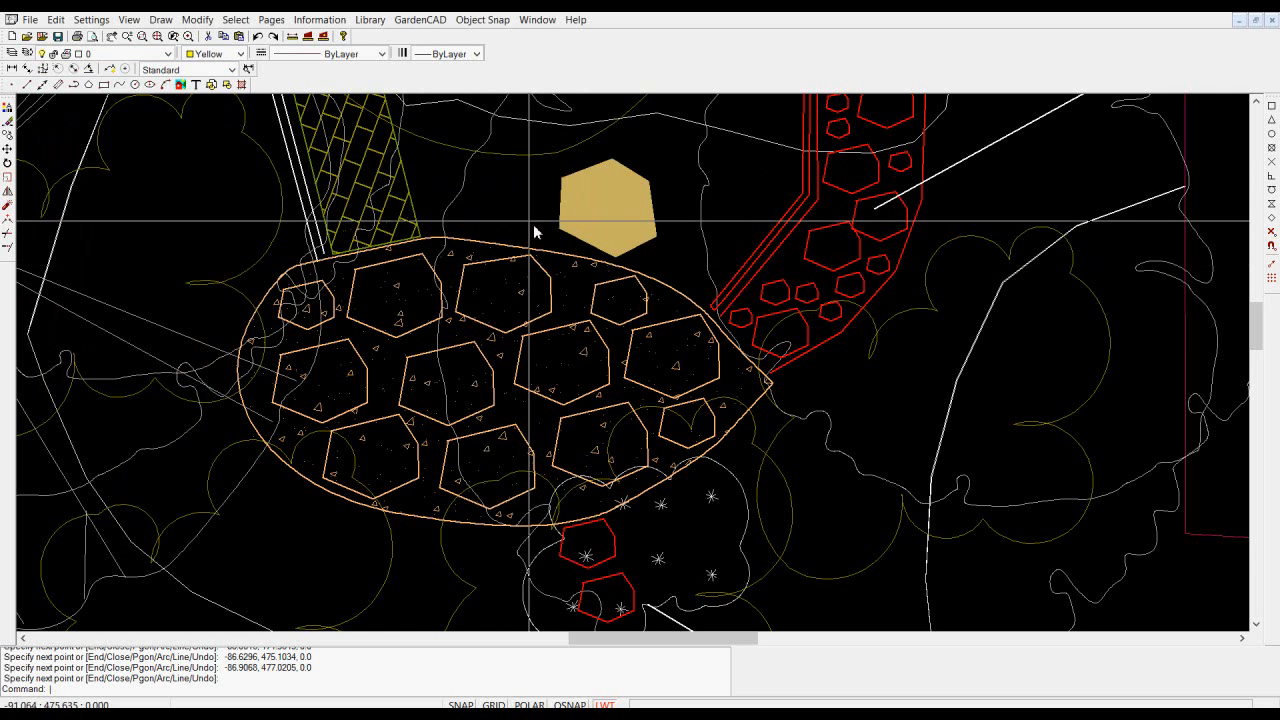
- Match the filled hexagon's properties onto the large middle stone in the patio's upper row and erase the hexagon
{"action": "left_click", "coordinate": [161, 20]}
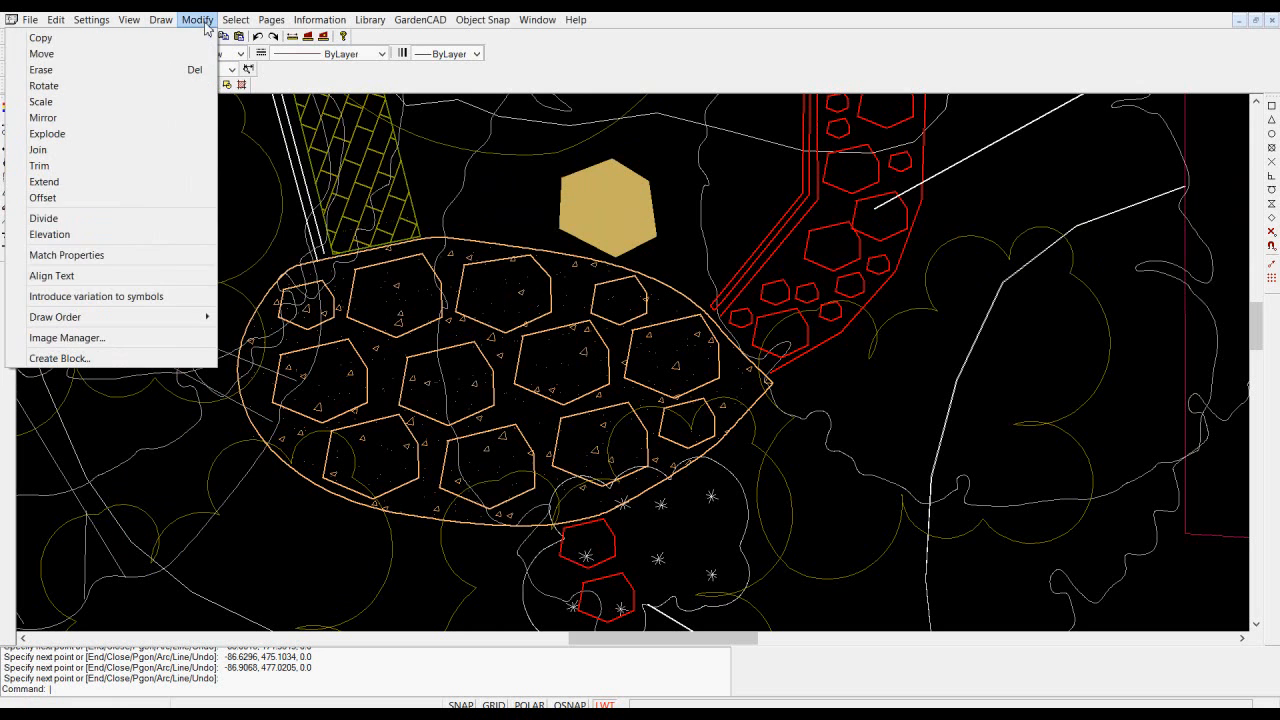
{"action": "left_click", "coordinate": [88, 257]}
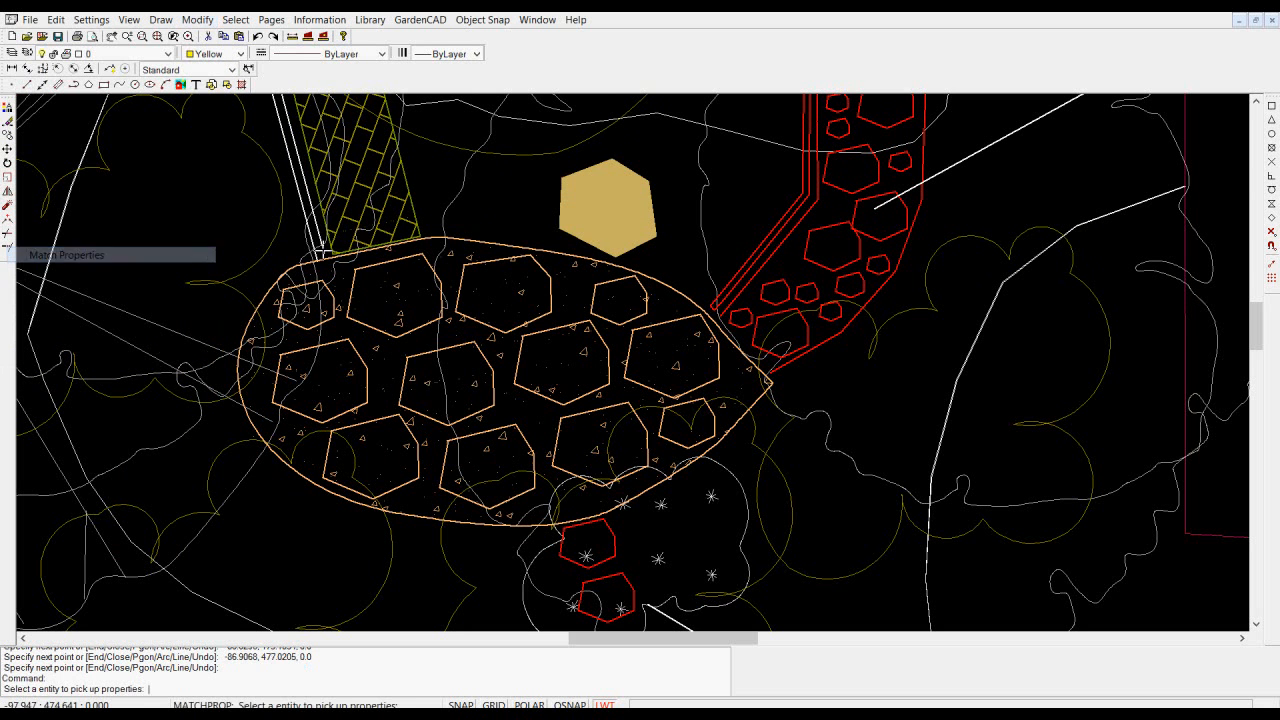
{"action": "left_click", "coordinate": [569, 218]}
{"action": "left_click", "coordinate": [527, 258]}
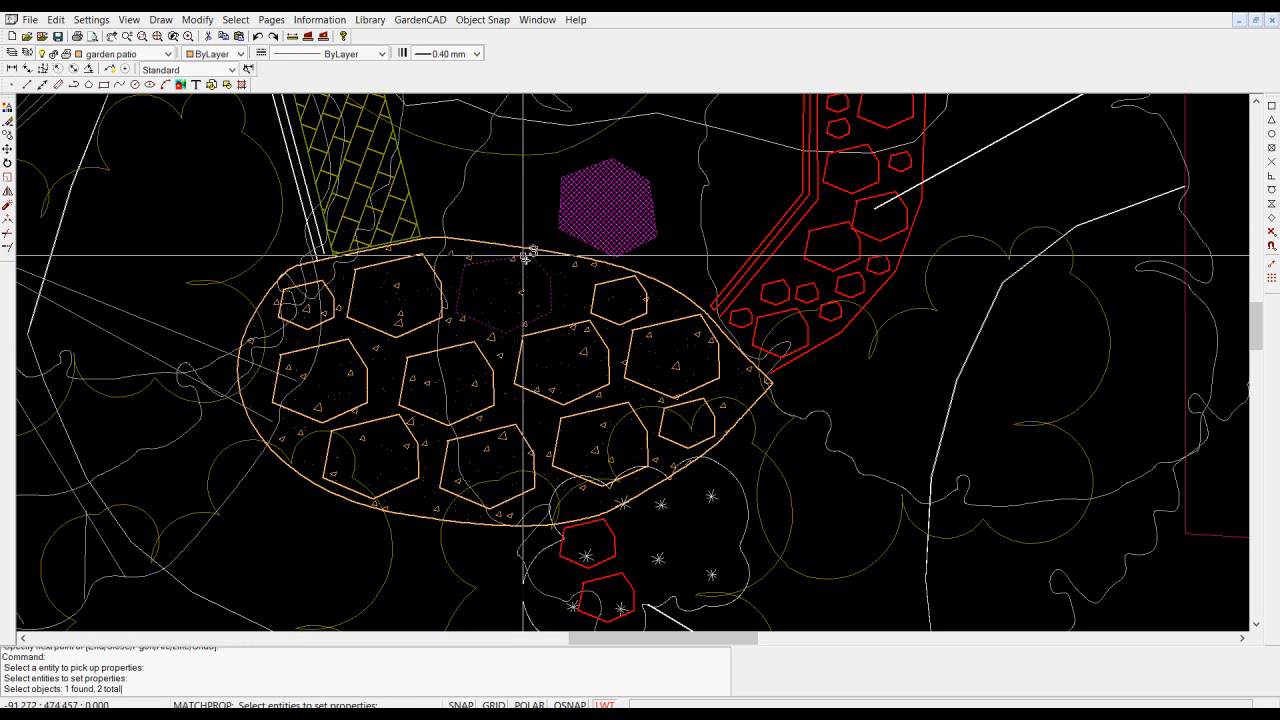
{"action": "key", "text": "Return"}
{"action": "left_click", "coordinate": [598, 217]}
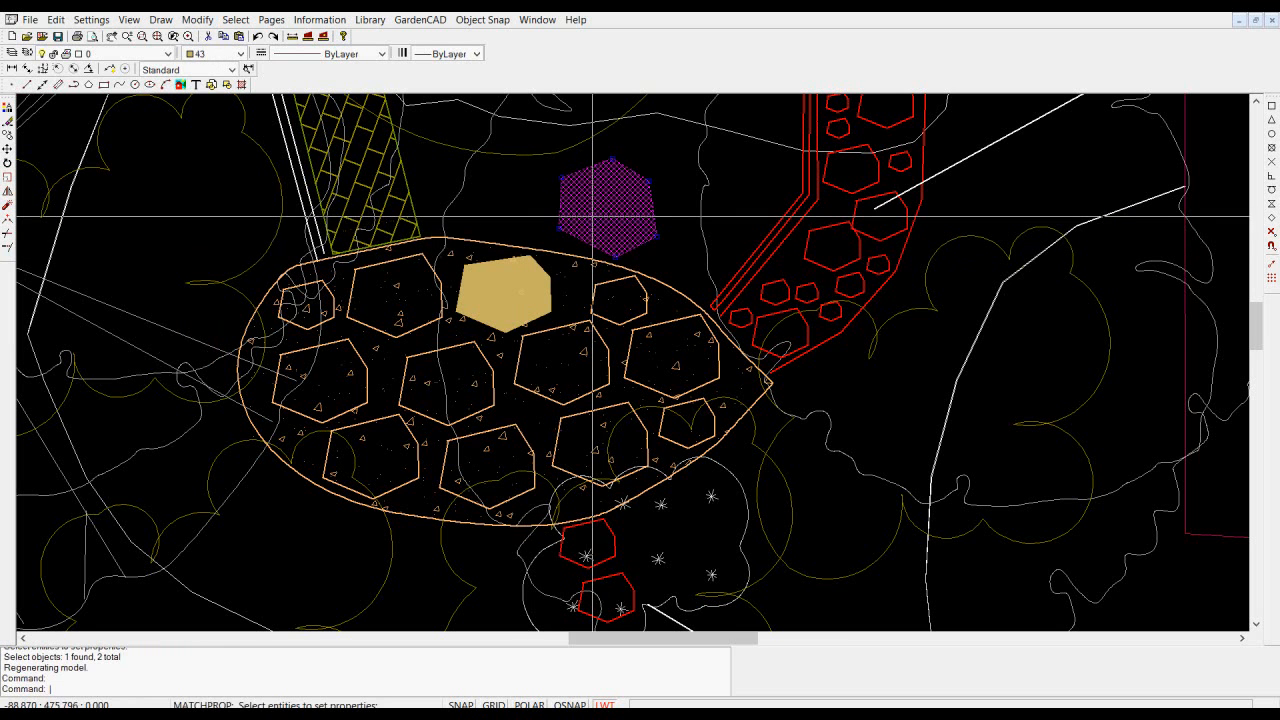
{"action": "key", "text": "Delete"}
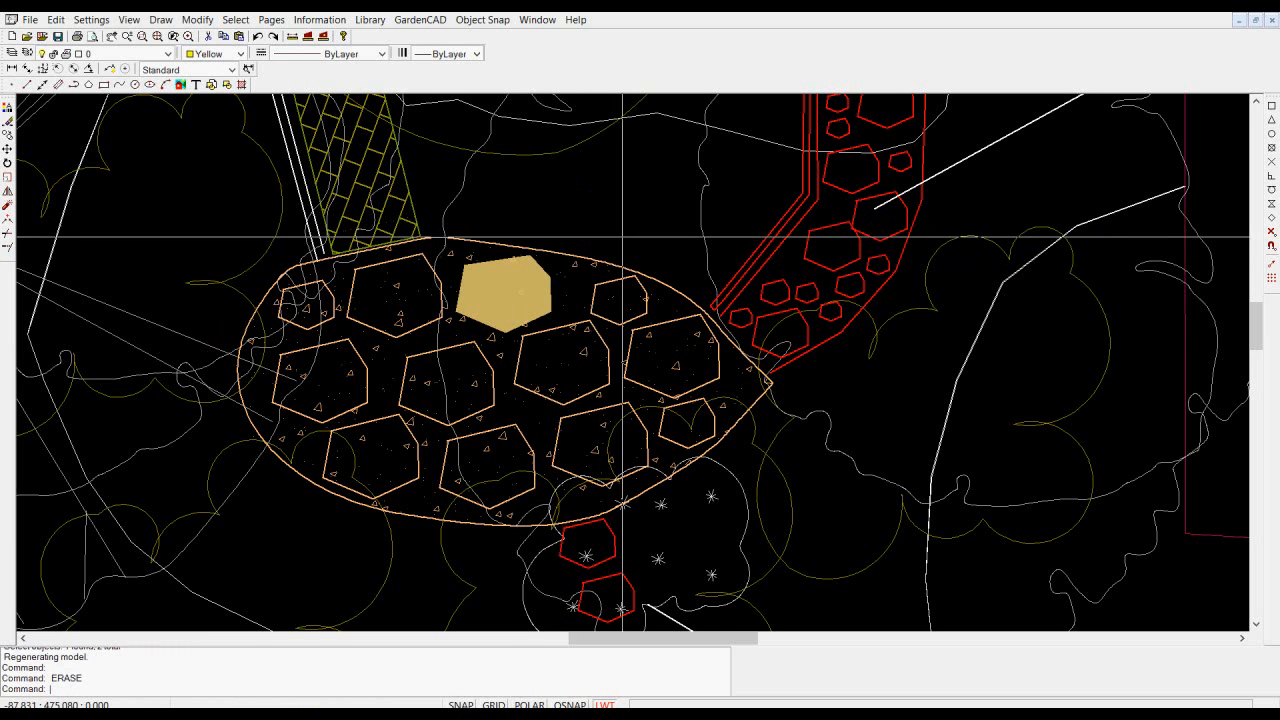
- Convert the filled patio stone to a block named FLGST with its base point at the stone's centre
{"action": "scroll", "coordinate": [522, 330], "scroll_direction": "up", "scroll_amount": 1}
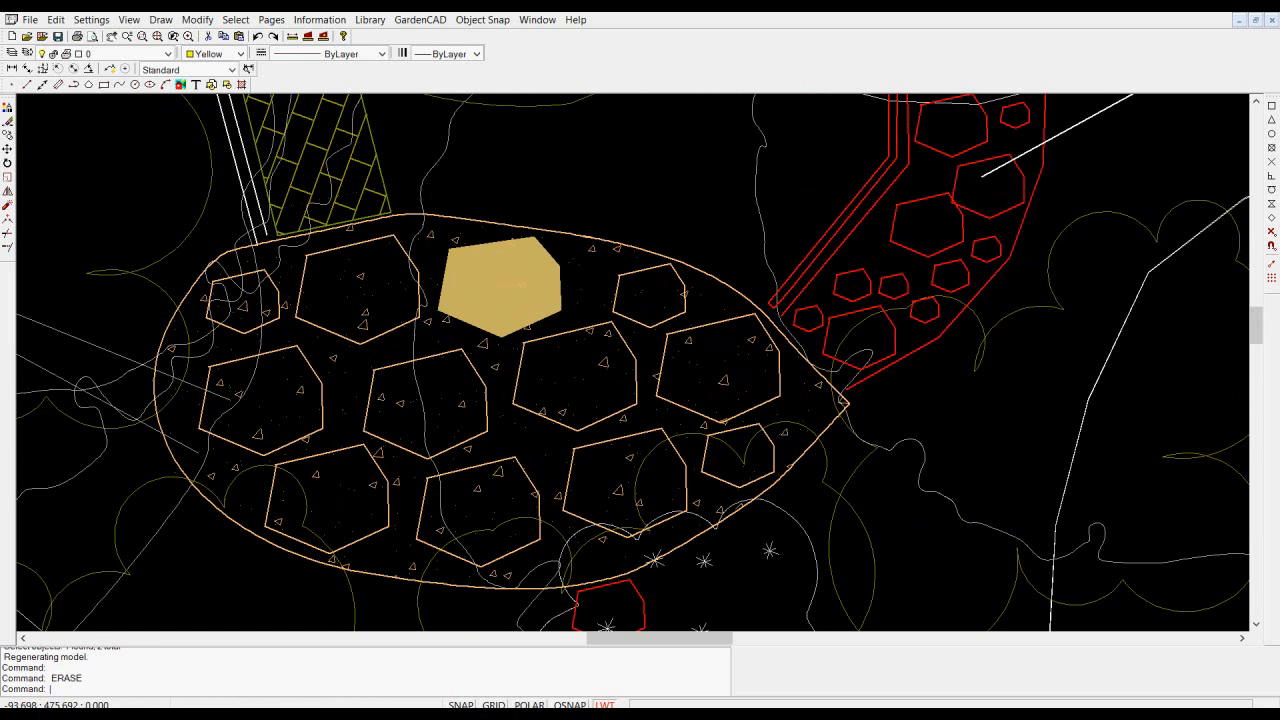
{"action": "left_click", "coordinate": [522, 290]}
{"action": "right_click", "coordinate": [523, 305]}
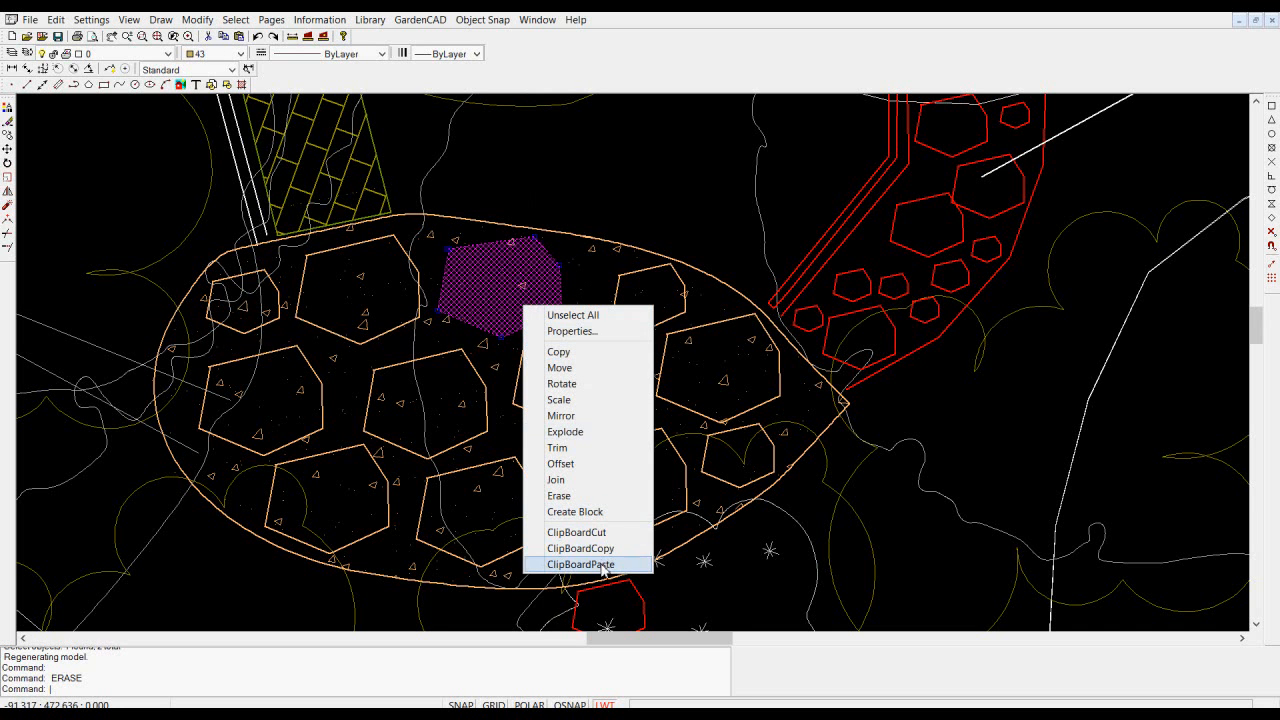
{"action": "left_click", "coordinate": [588, 514]}
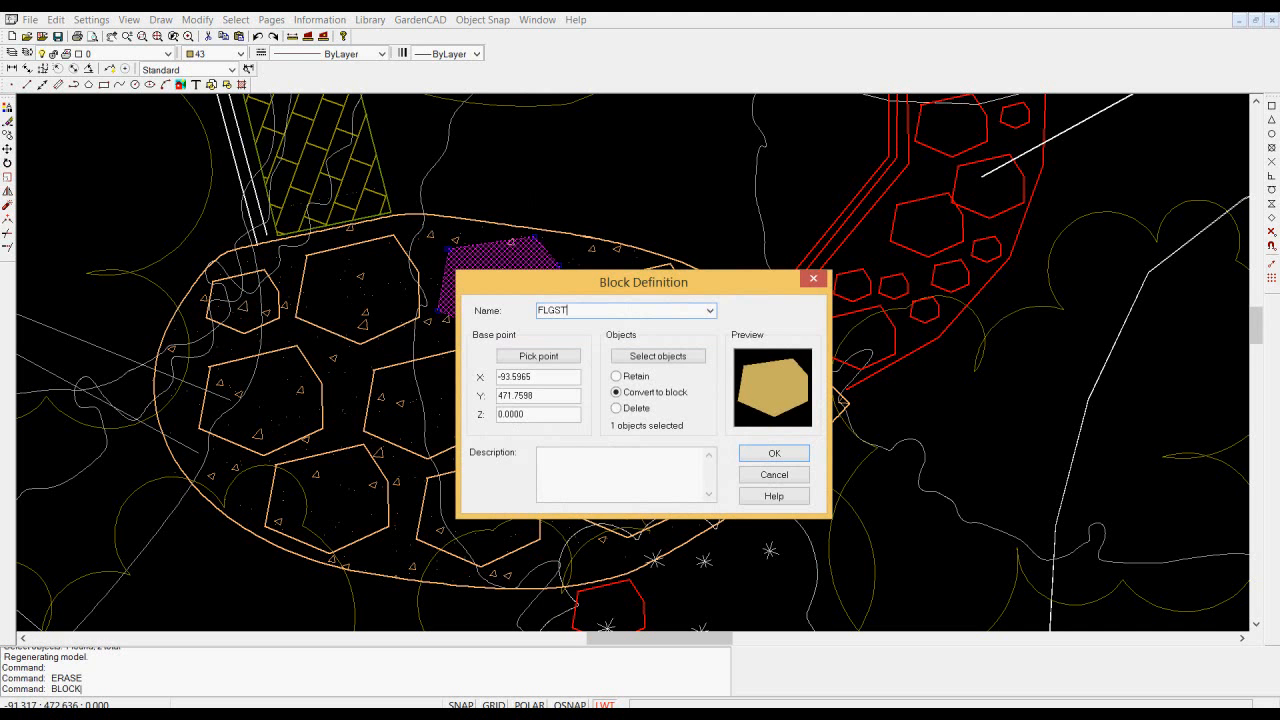
{"action": "left_click", "coordinate": [527, 357]}
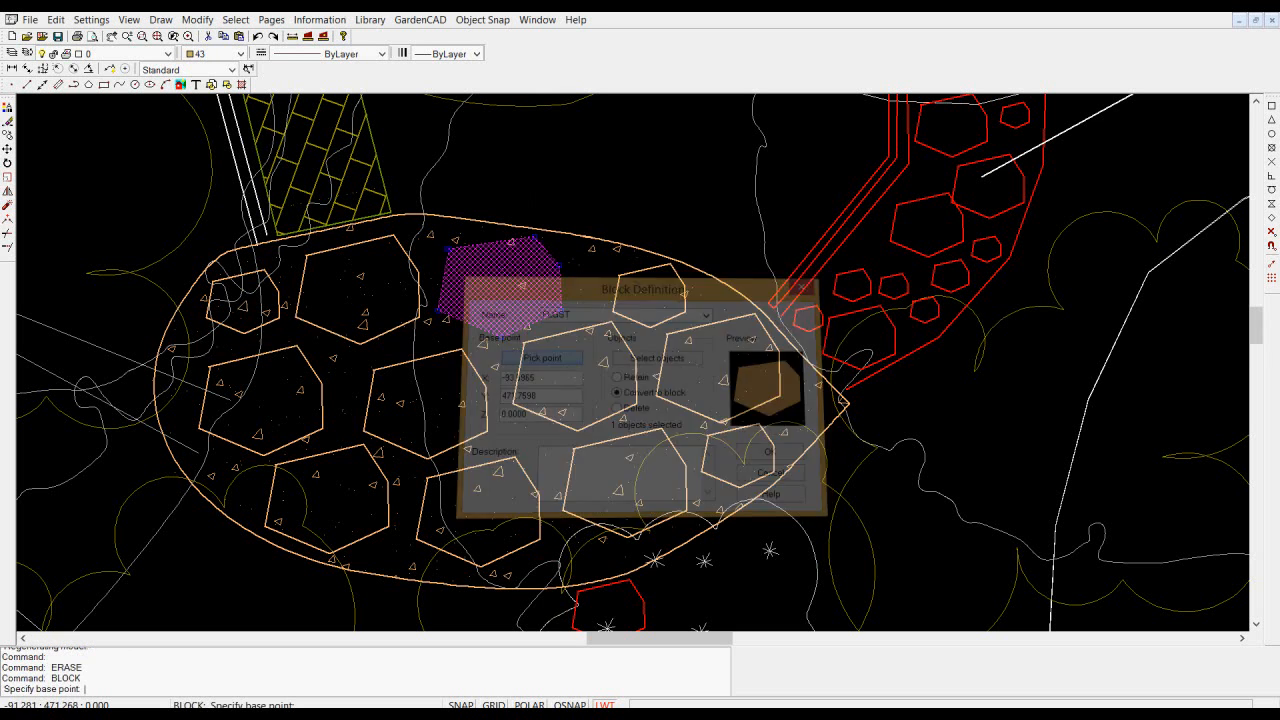
{"action": "left_click", "coordinate": [501, 288]}
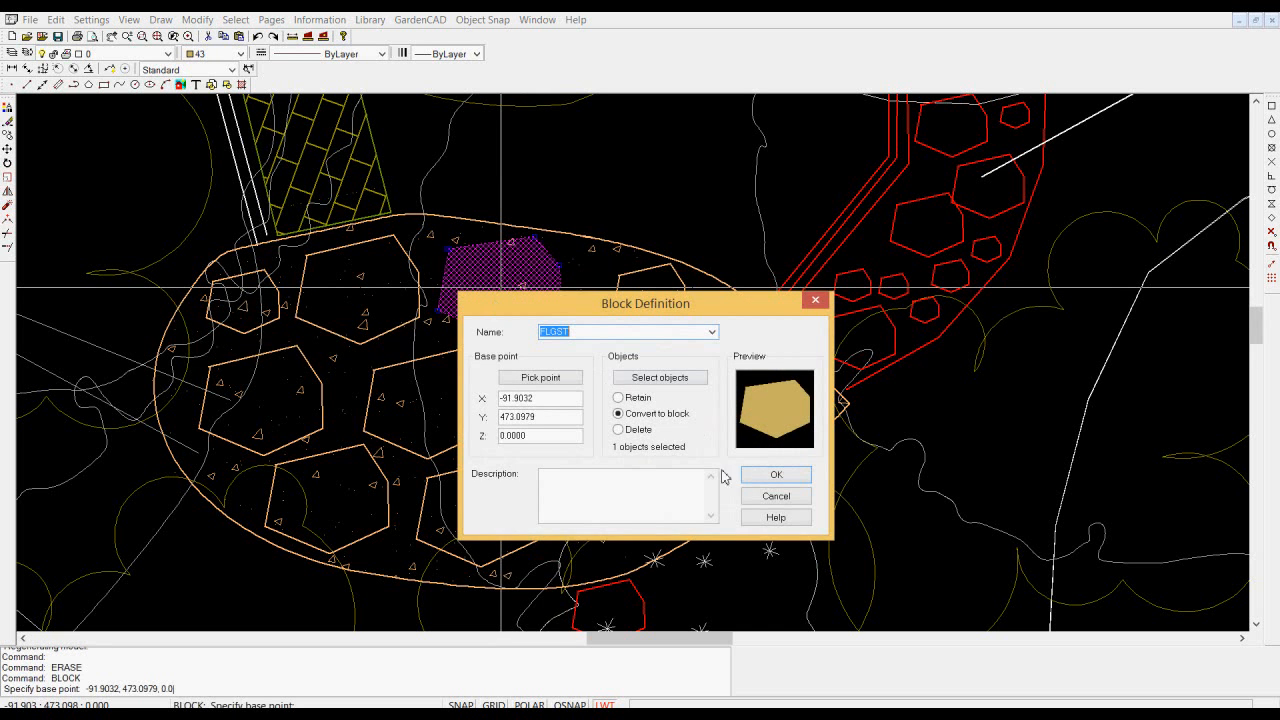
{"action": "left_click", "coordinate": [774, 476]}
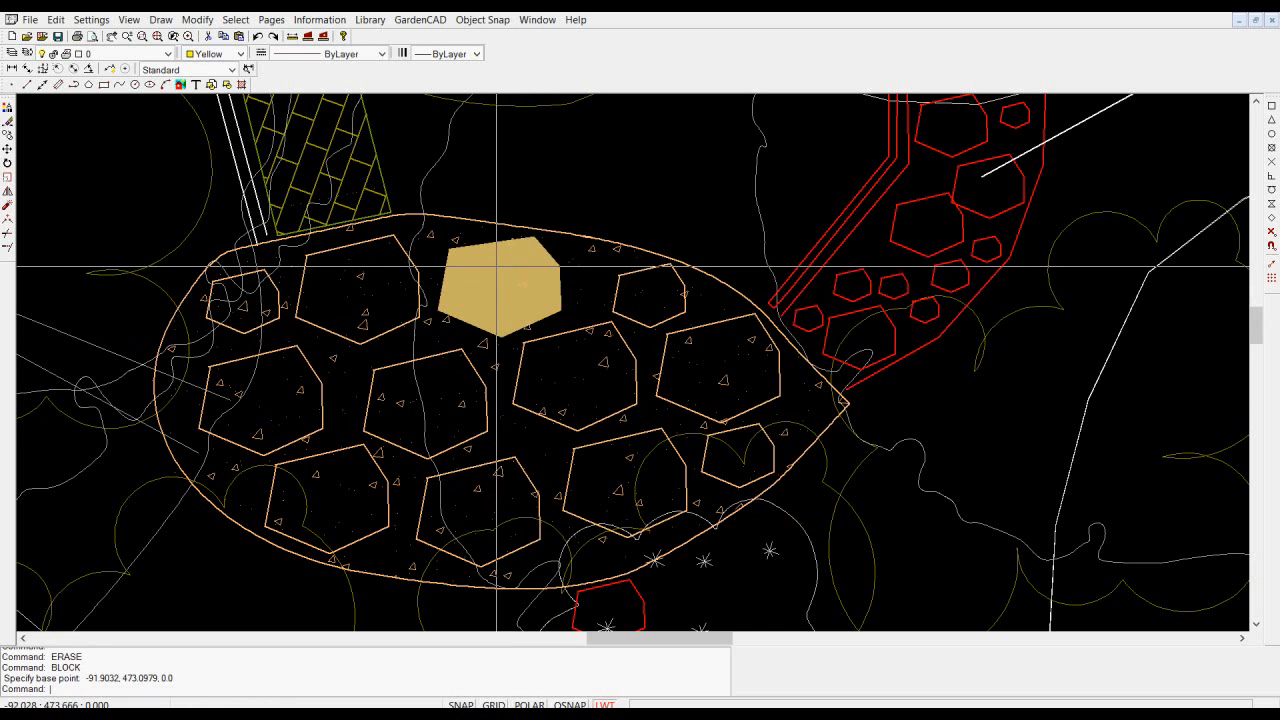
- Erase the large outlined stone left of the filled one and the three rightmost large stones in the middle row
{"action": "left_click", "coordinate": [530, 352]}
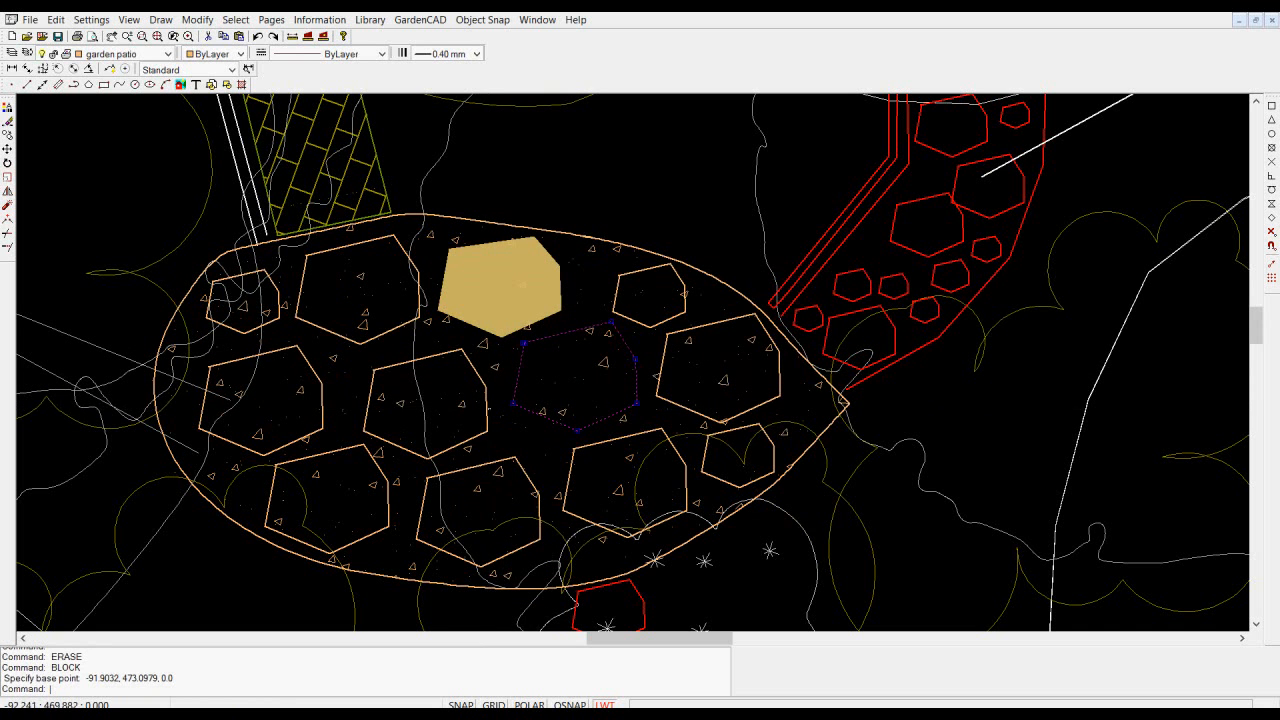
{"action": "left_click", "coordinate": [487, 403]}
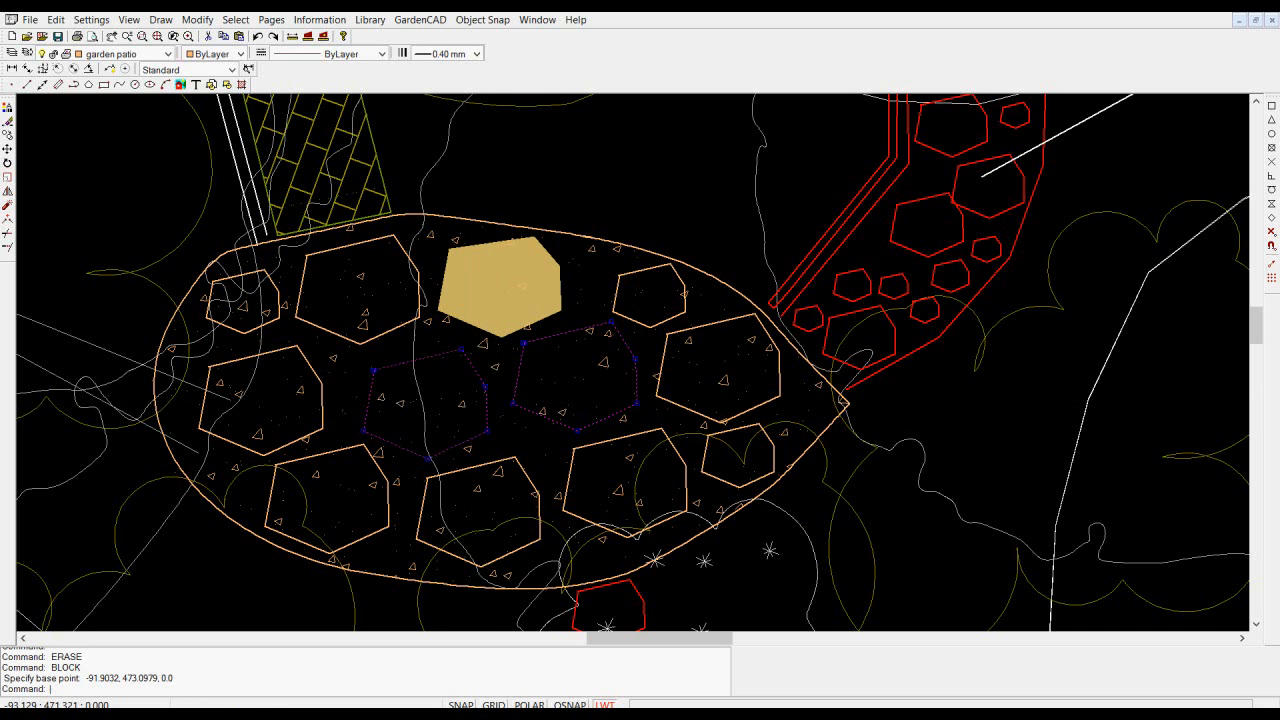
{"action": "left_click", "coordinate": [398, 326]}
{"action": "left_click", "coordinate": [651, 408]}
{"action": "right_click", "coordinate": [597, 398]}
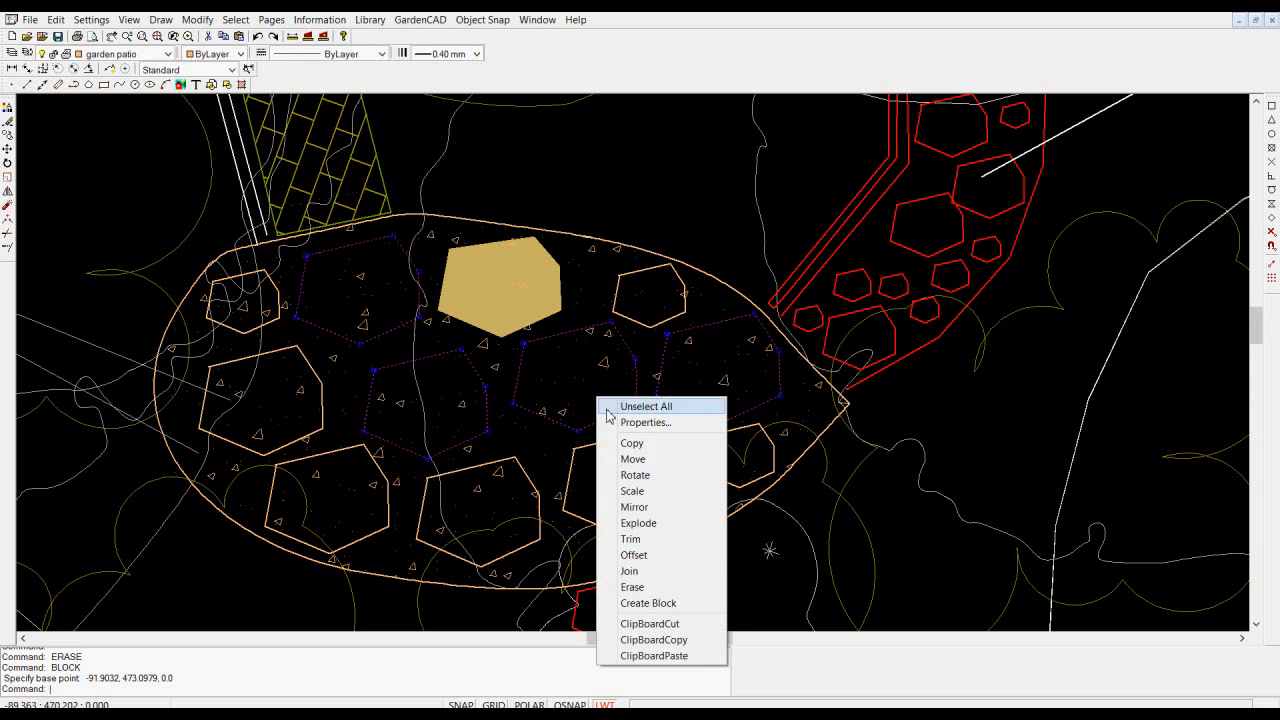
{"action": "left_click", "coordinate": [654, 587]}
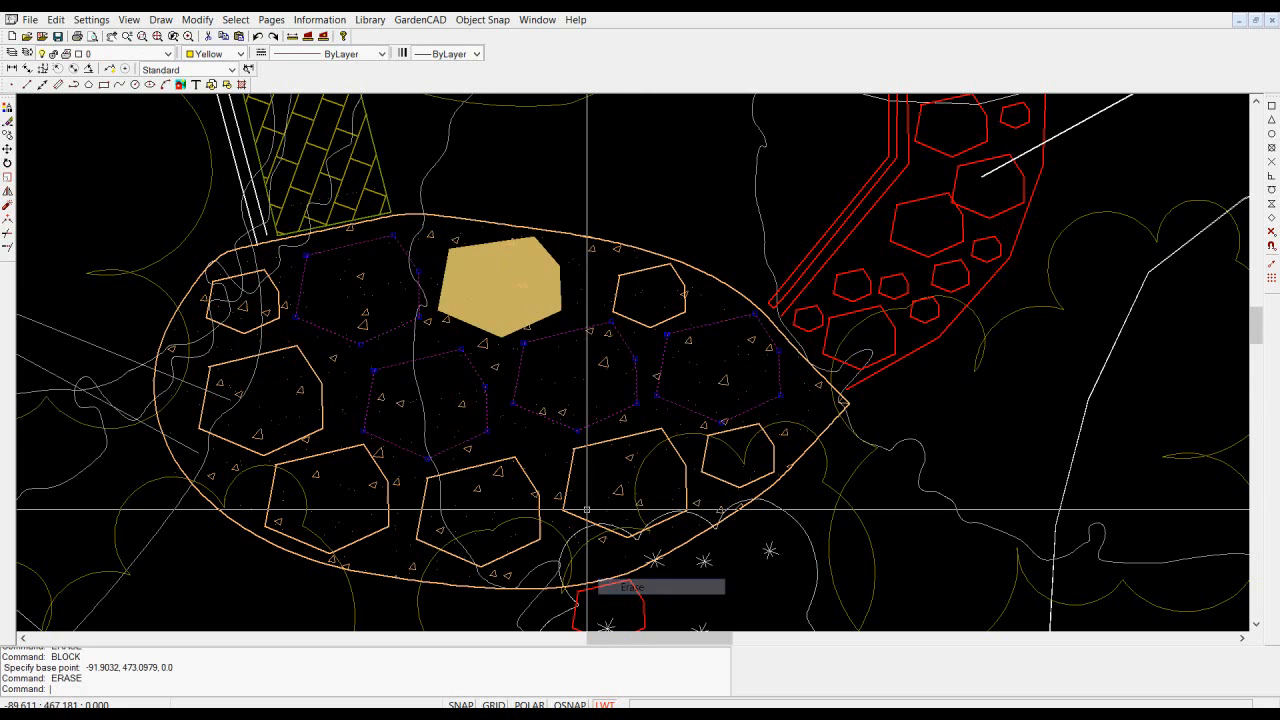
- Copy the filled stone block from its centre to the upper-left gap and two central gaps in the patio's middle row
{"action": "right_click", "coordinate": [498, 292]}
{"action": "left_click", "coordinate": [539, 345]}
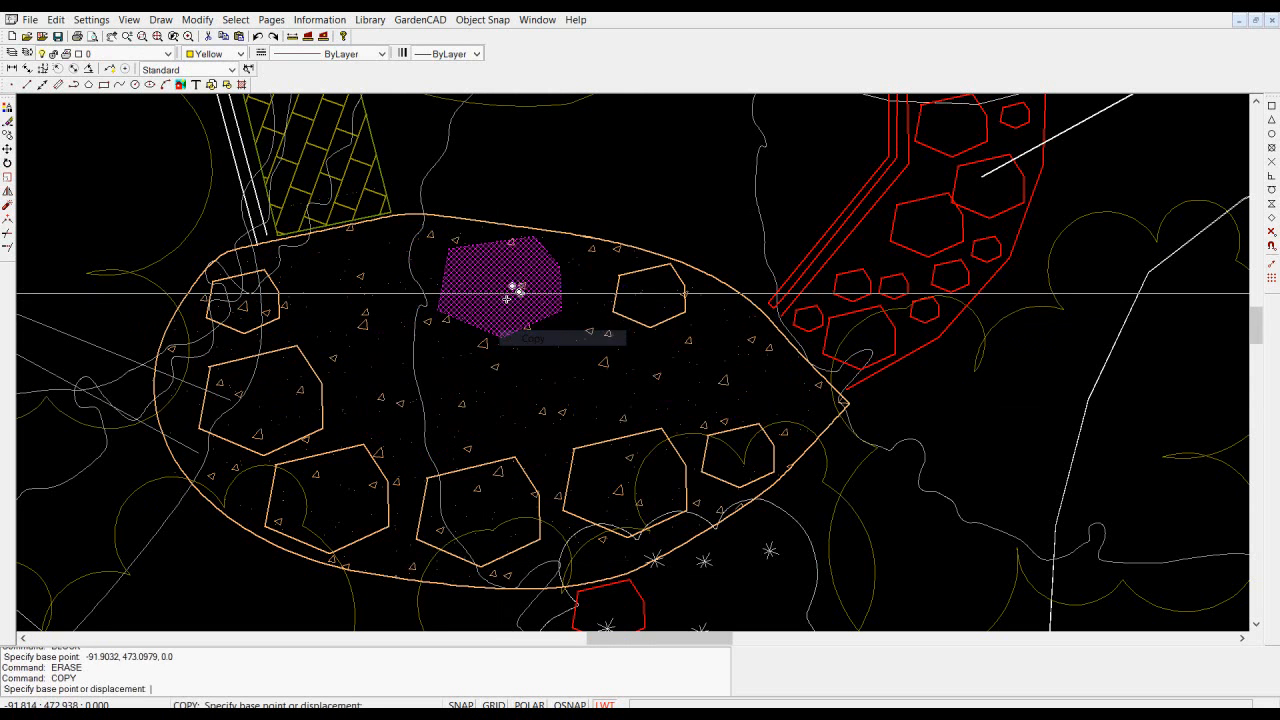
{"action": "left_click", "coordinate": [502, 292]}
{"action": "left_click", "coordinate": [363, 302]}
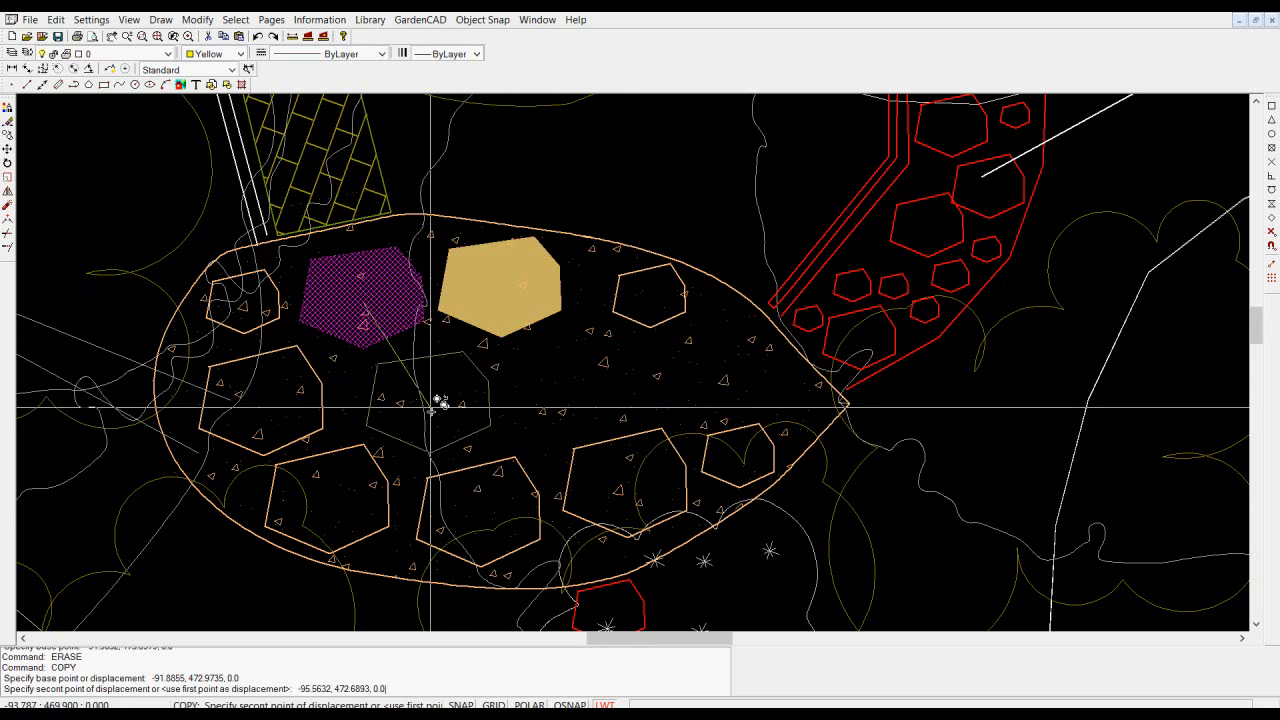
{"action": "left_click", "coordinate": [430, 411]}
{"action": "left_click", "coordinate": [584, 390]}
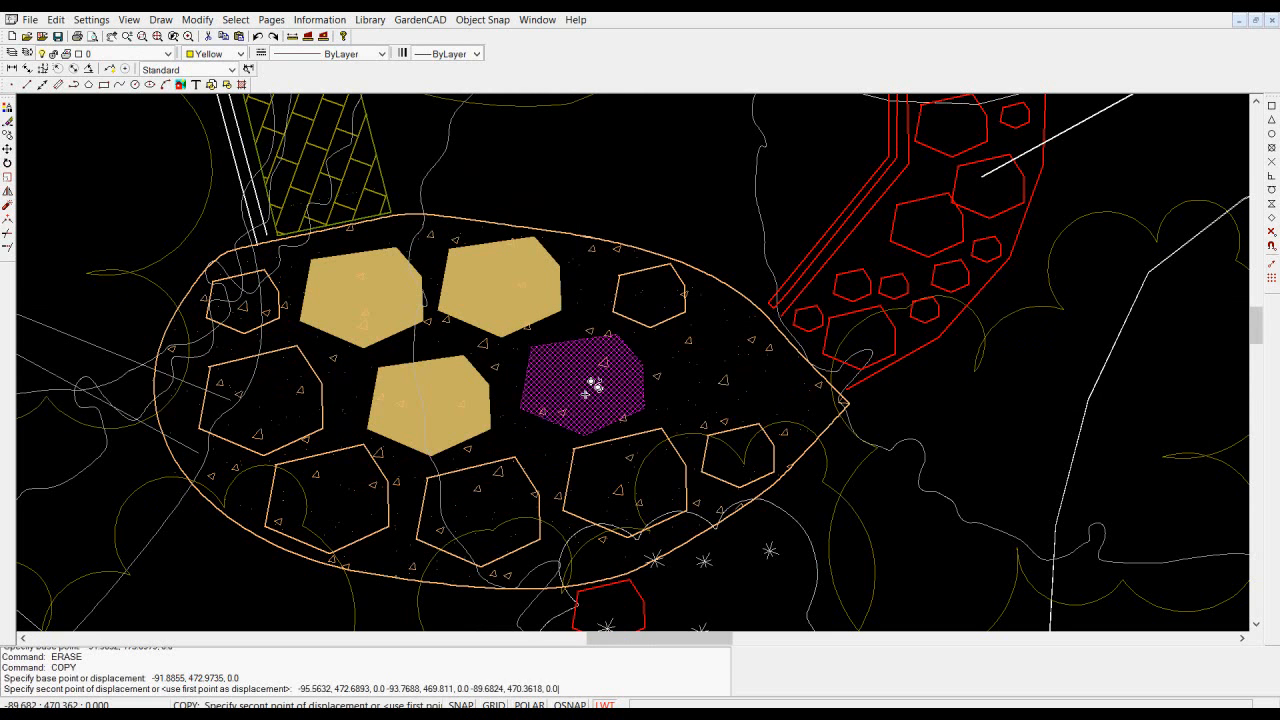
{"action": "right_click", "coordinate": [585, 391]}
- Copy the filled stone in the patio's centre to the empty spot near the patio's right tip
{"action": "left_click", "coordinate": [592, 394]}
{"action": "right_click", "coordinate": [592, 394]}
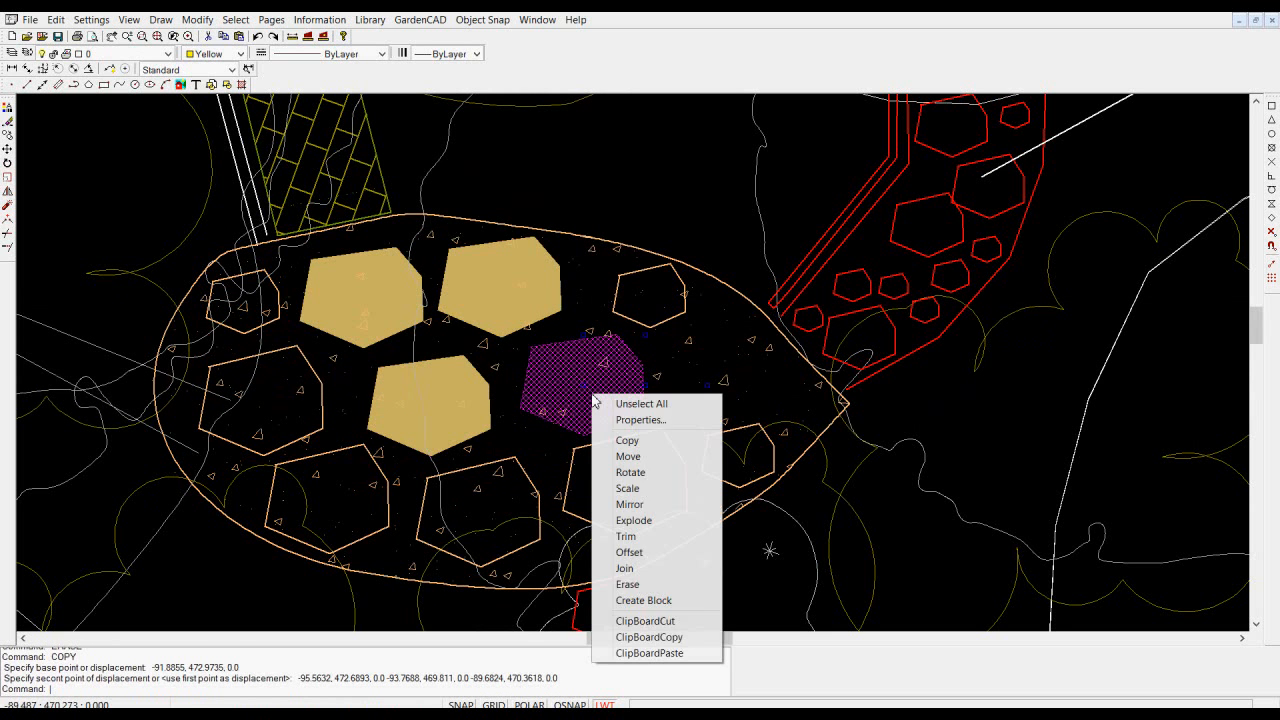
{"action": "left_click", "coordinate": [628, 441]}
{"action": "left_click", "coordinate": [589, 389]}
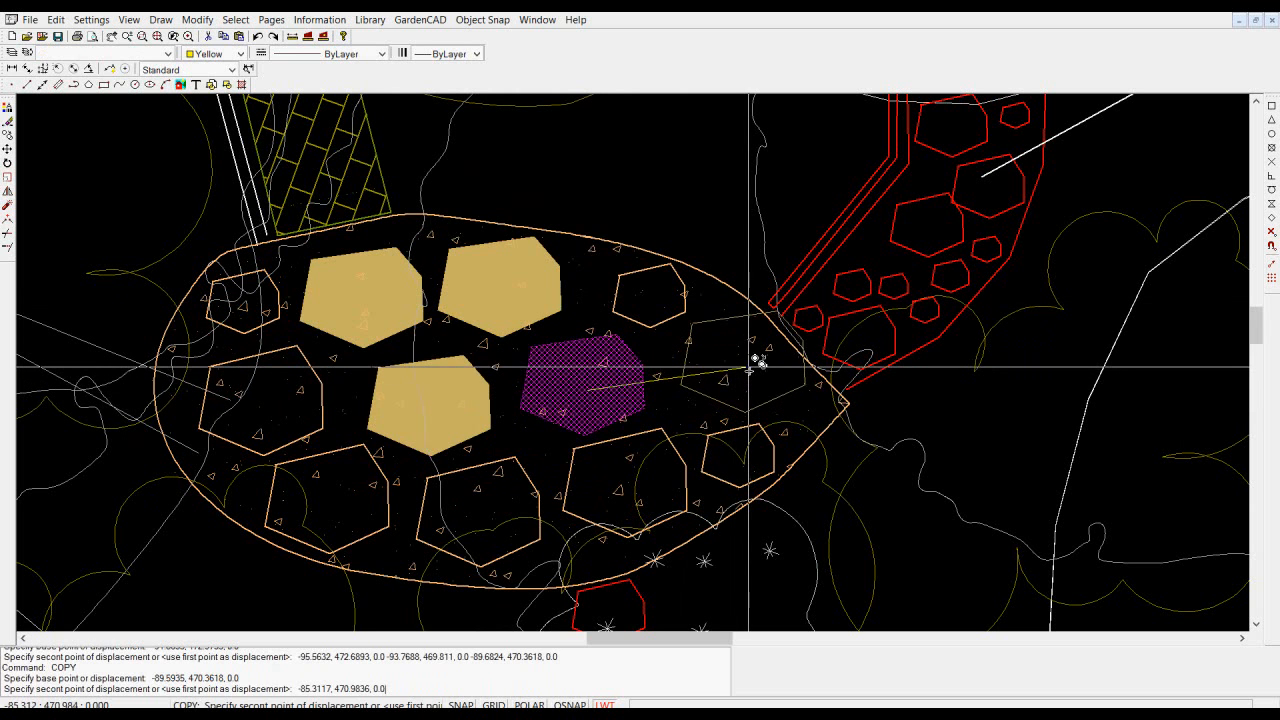
{"action": "left_click", "coordinate": [744, 369]}
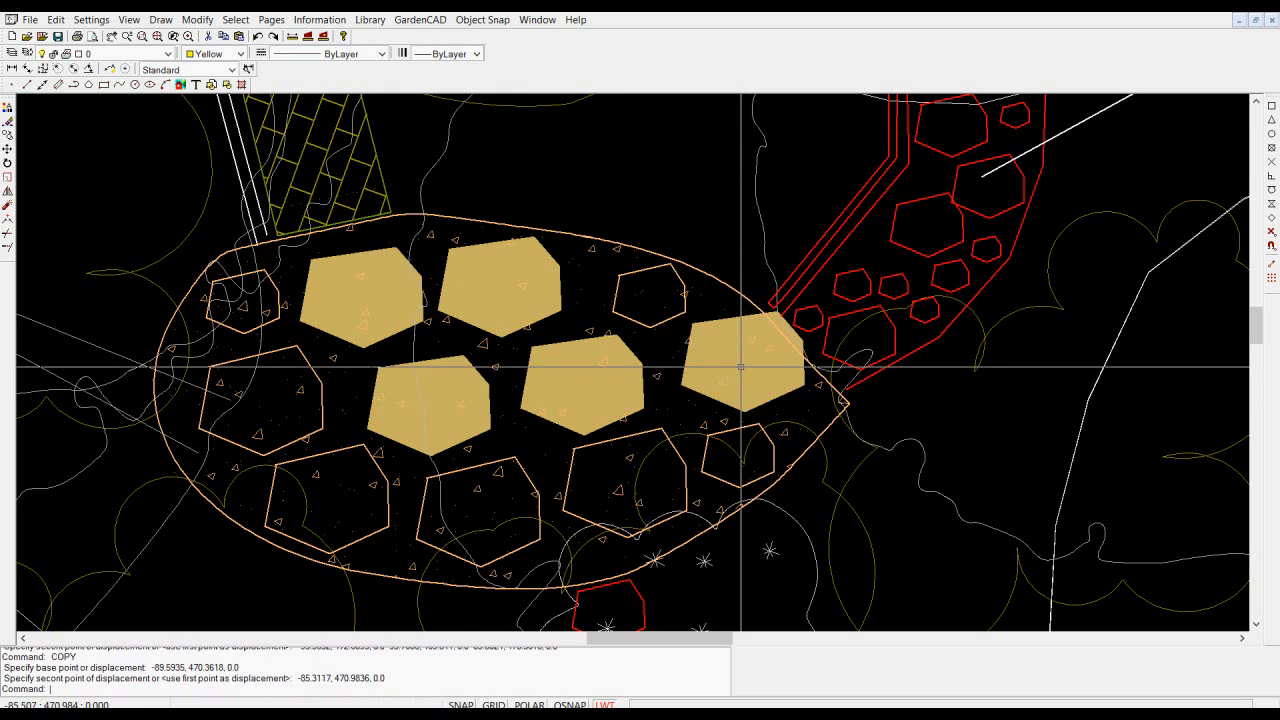
- Scale the filled stone near the patio's right tip by a factor of 0.7 about its centre
{"action": "left_click", "coordinate": [744, 369]}
{"action": "right_click", "coordinate": [740, 367]}
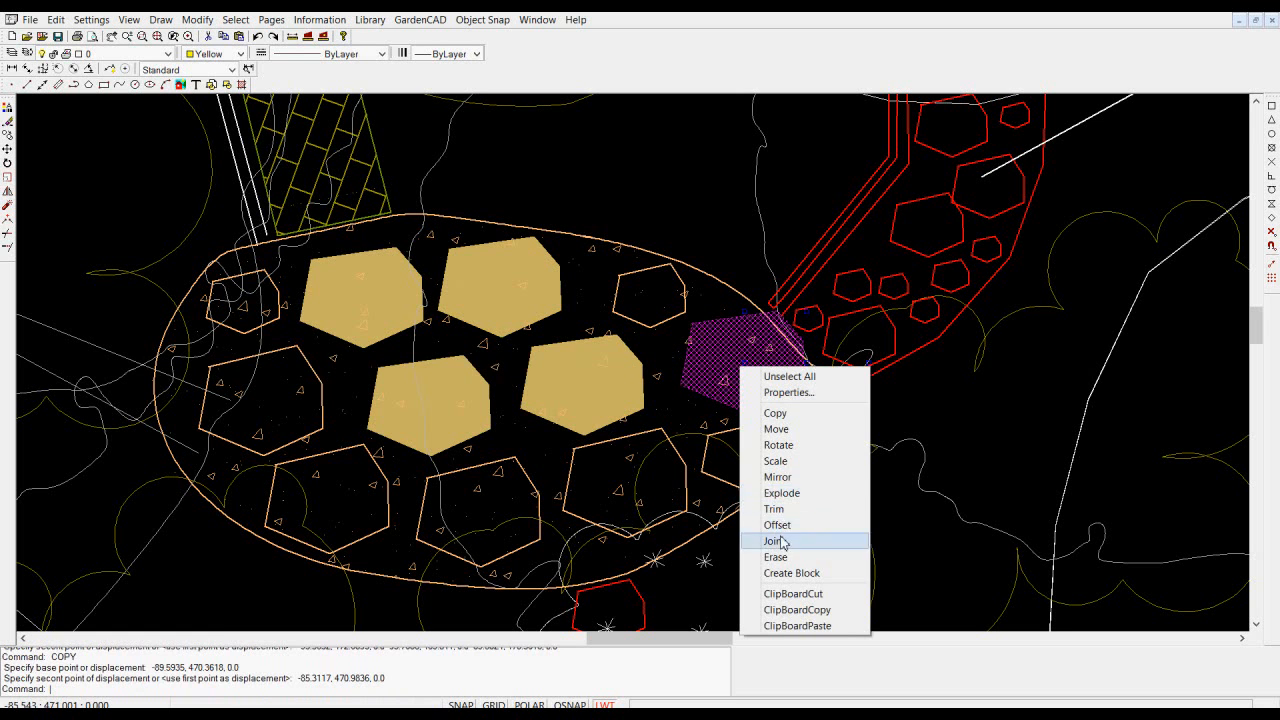
{"action": "left_click", "coordinate": [776, 461]}
{"action": "left_click", "coordinate": [745, 358]}
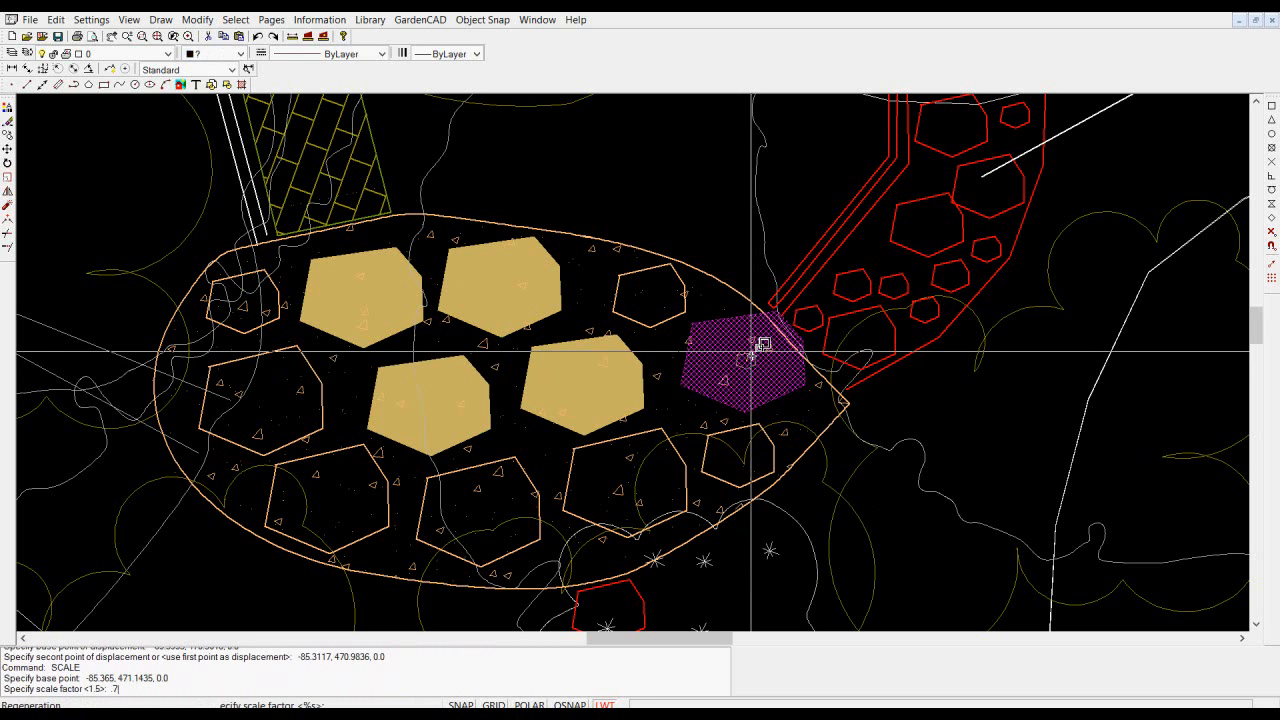
{"action": "type", "text": ".7"}
{"action": "key", "text": "Return"}
- Rotate the small filled stone near the patio's right tip by about 52 degrees
{"action": "left_click", "coordinate": [747, 371]}
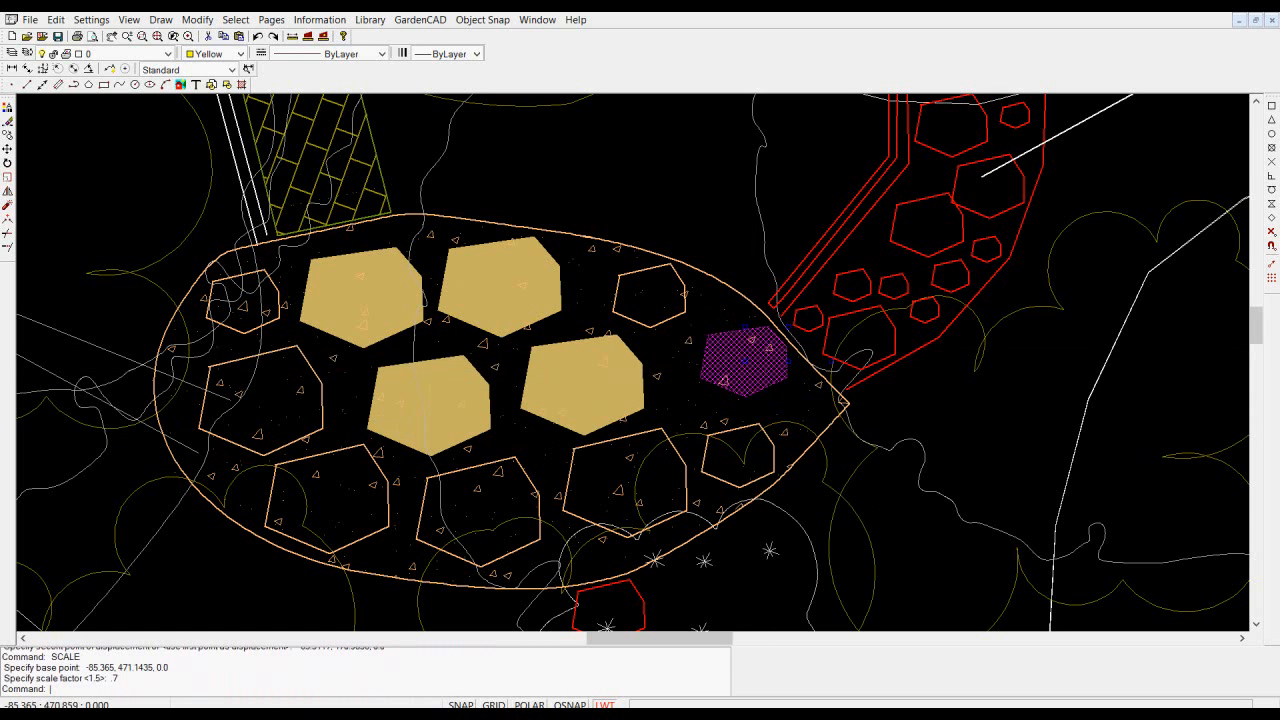
{"action": "right_click", "coordinate": [752, 375]}
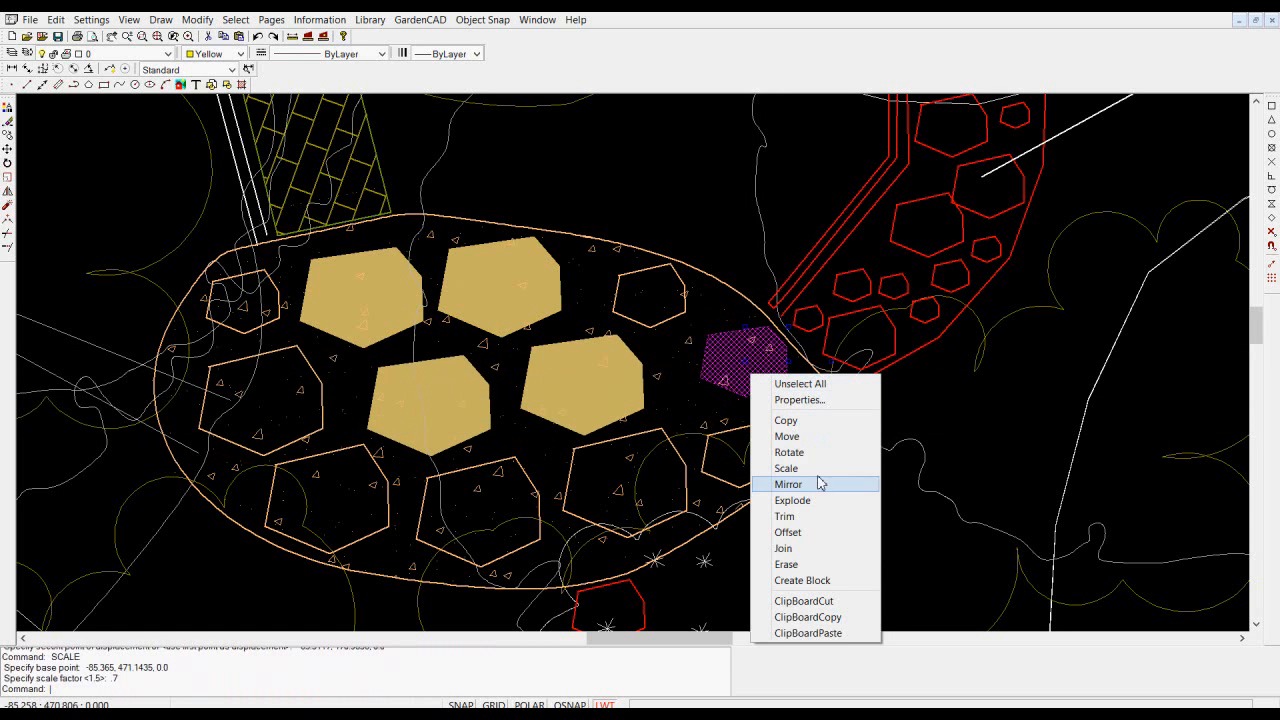
{"action": "left_click", "coordinate": [790, 453]}
{"action": "left_click", "coordinate": [764, 362]}
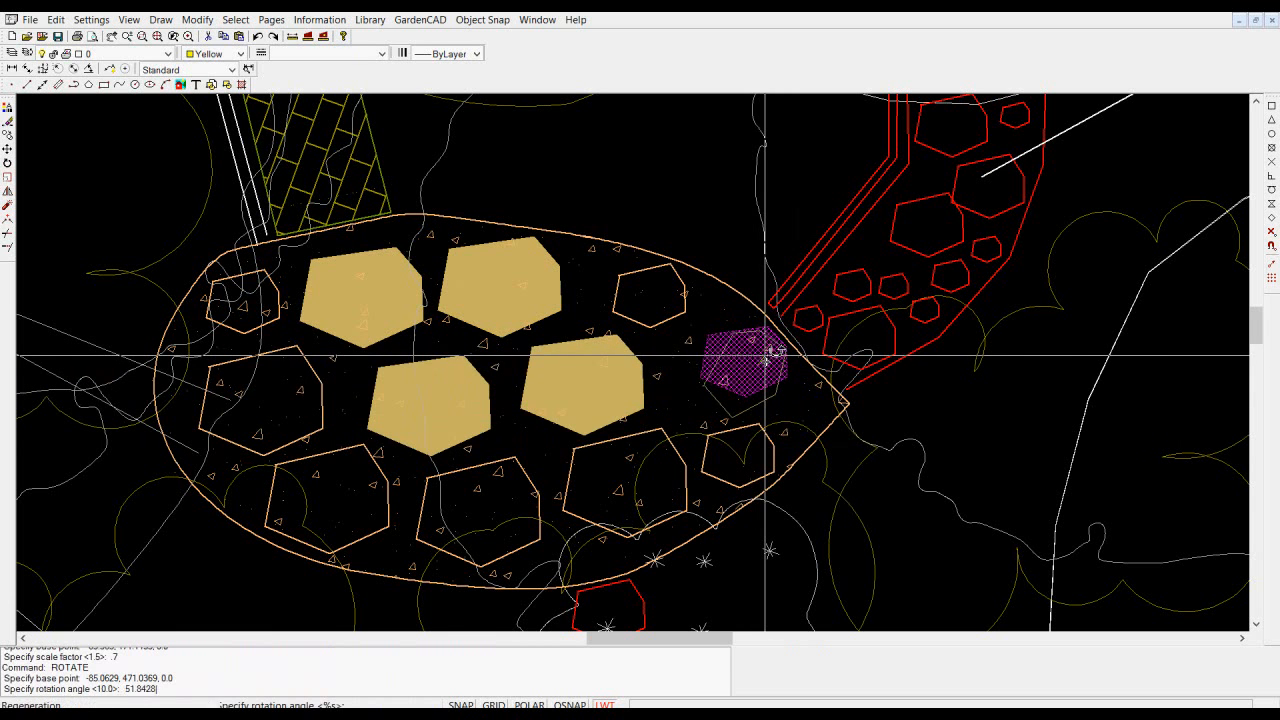
{"action": "left_click", "coordinate": [766, 352]}
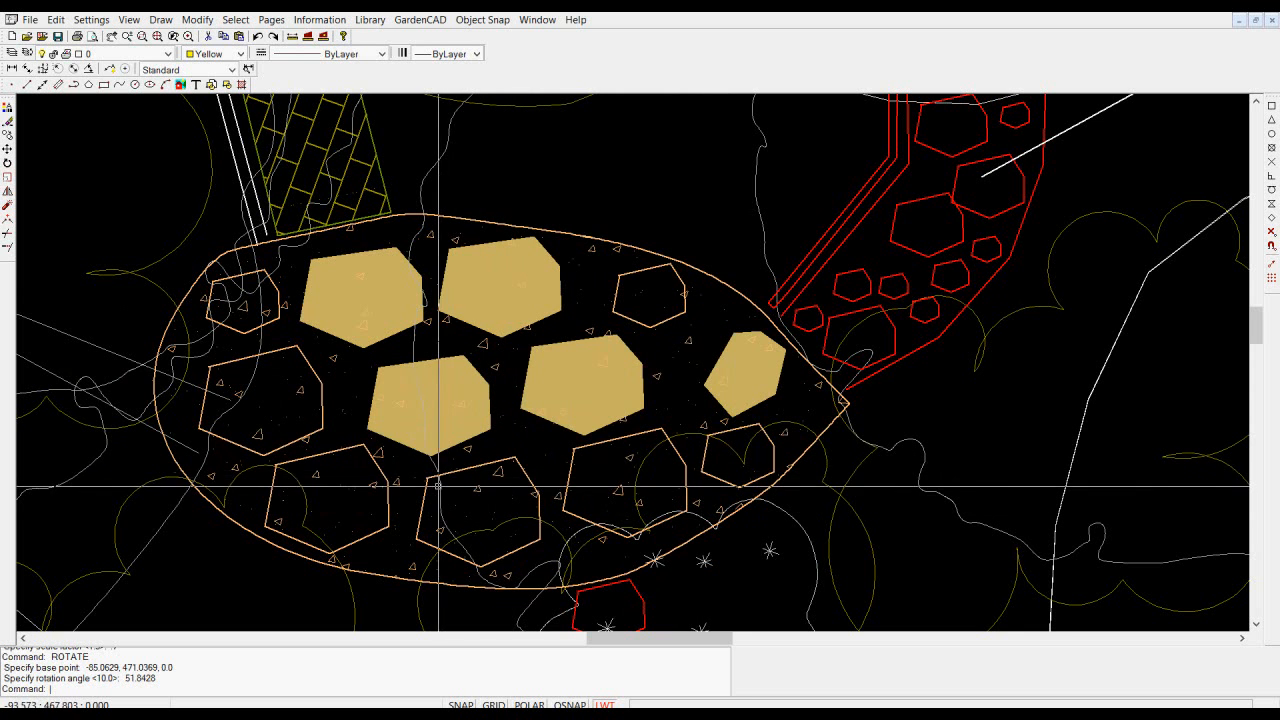
{"action": "scroll", "coordinate": [515, 377], "scroll_direction": "up", "scroll_amount": 1}
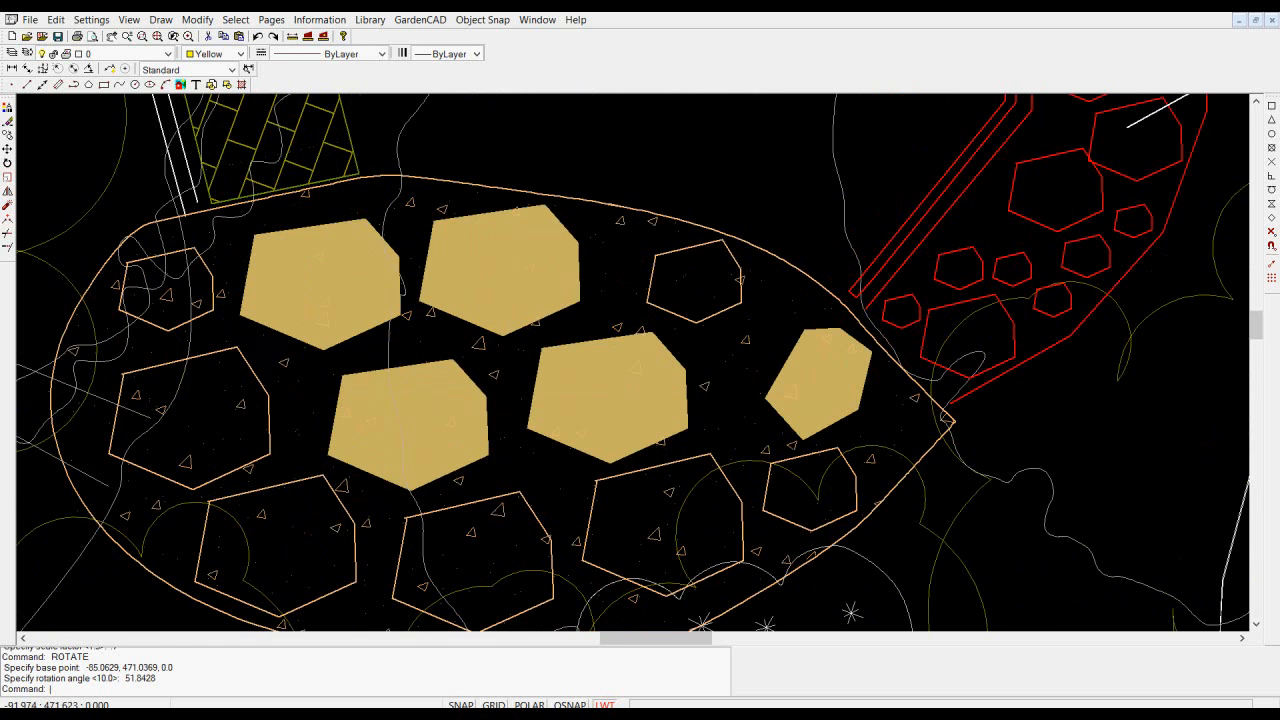
- Create a new layer named FlgST and make it the current layer
{"action": "scroll", "coordinate": [500, 350], "scroll_direction": "up", "scroll_amount": 1}
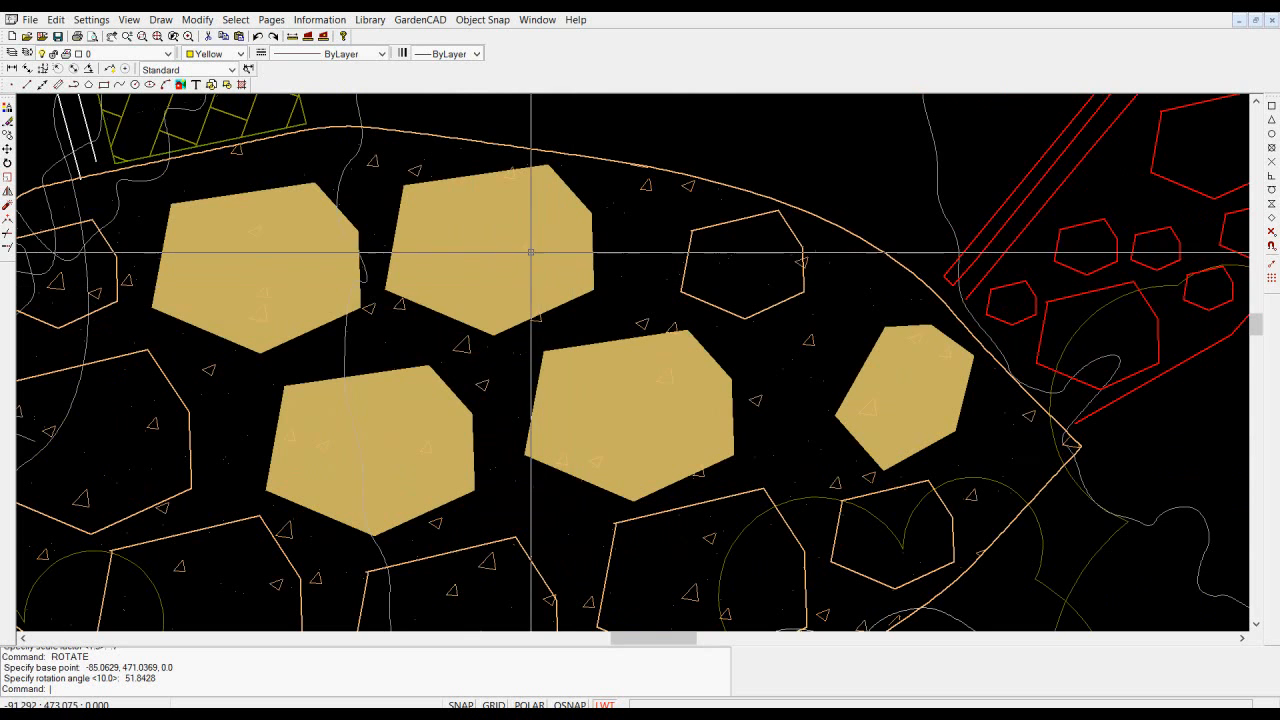
{"action": "left_click", "coordinate": [544, 282]}
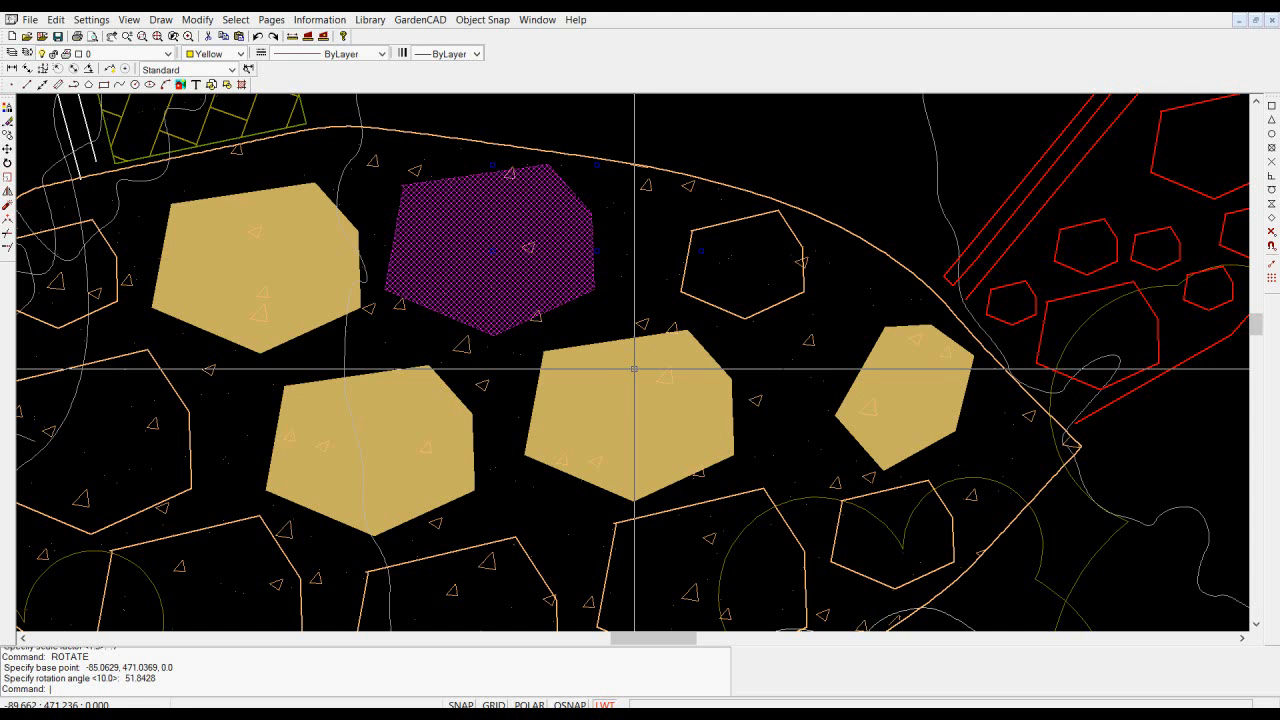
{"action": "key", "text": "Escape"}
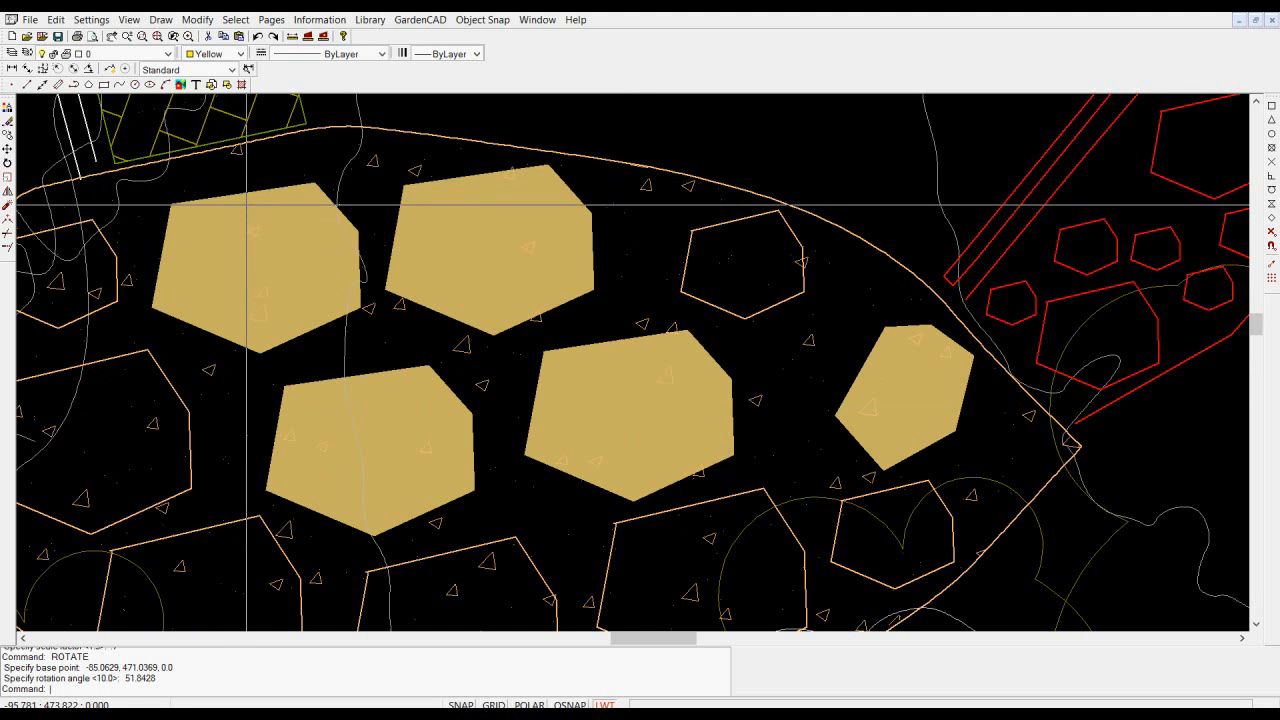
{"action": "left_click", "coordinate": [12, 54]}
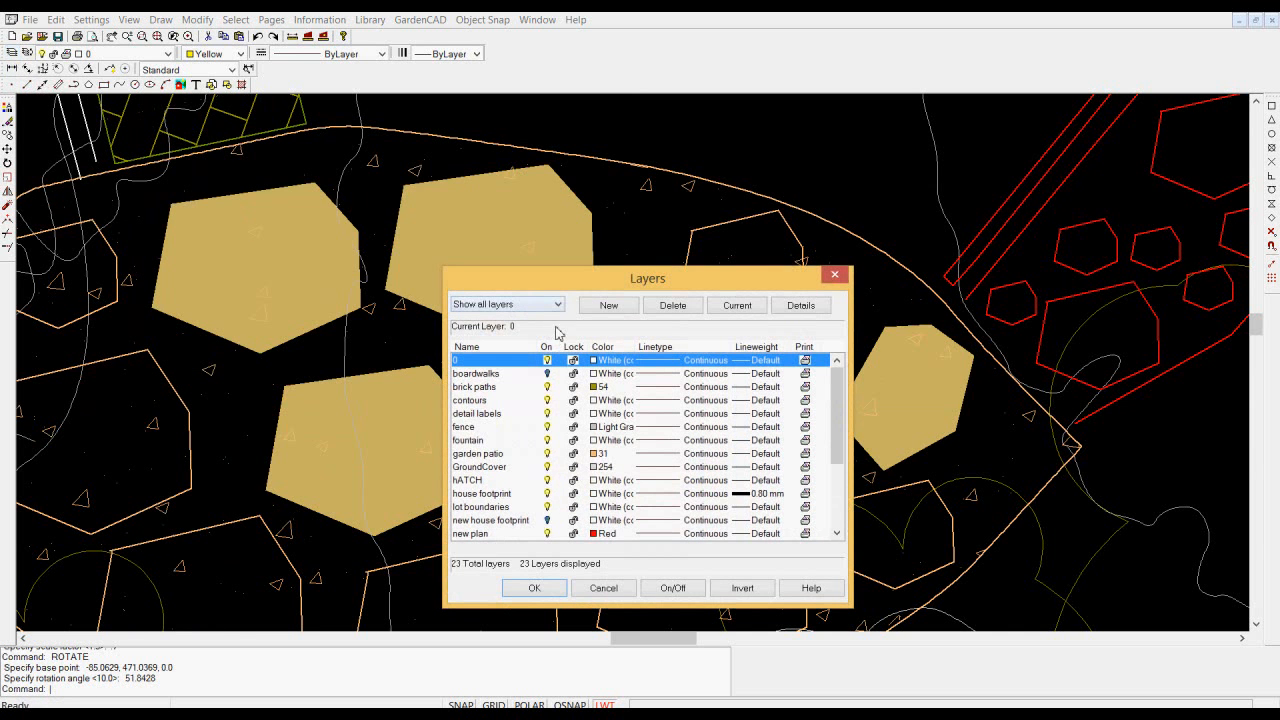
{"action": "left_click", "coordinate": [612, 307]}
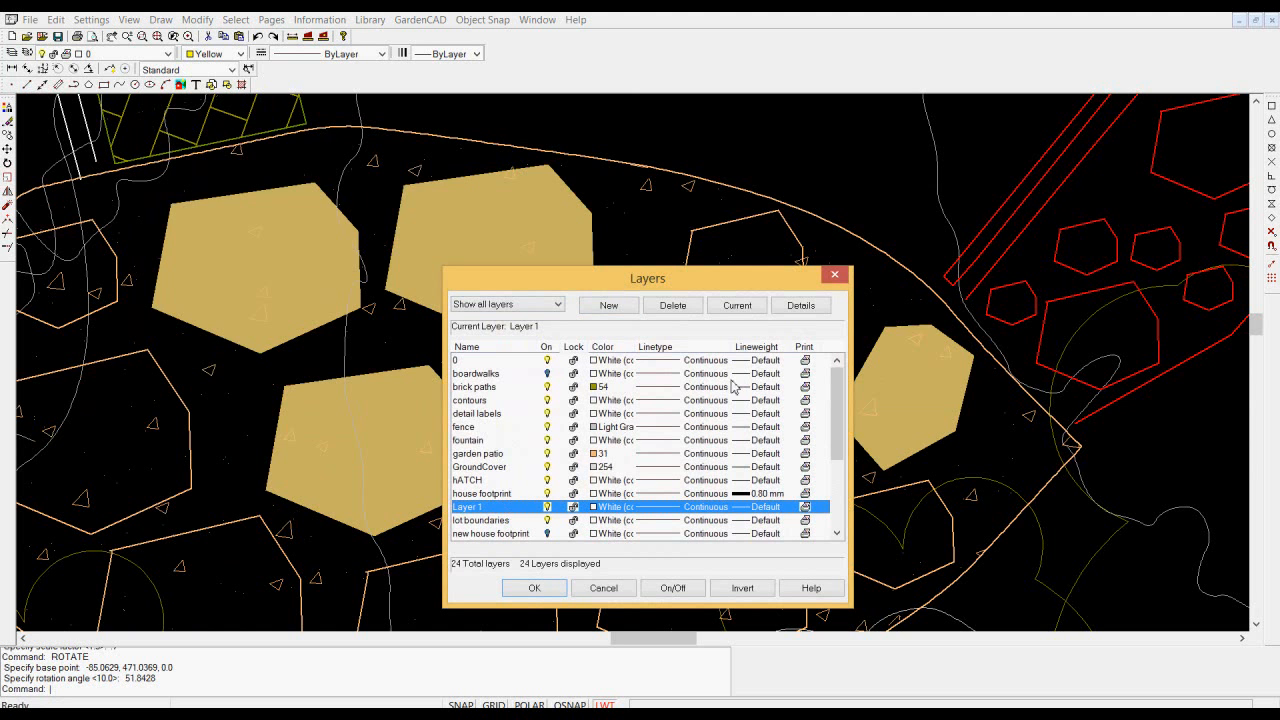
{"action": "left_click", "coordinate": [798, 307]}
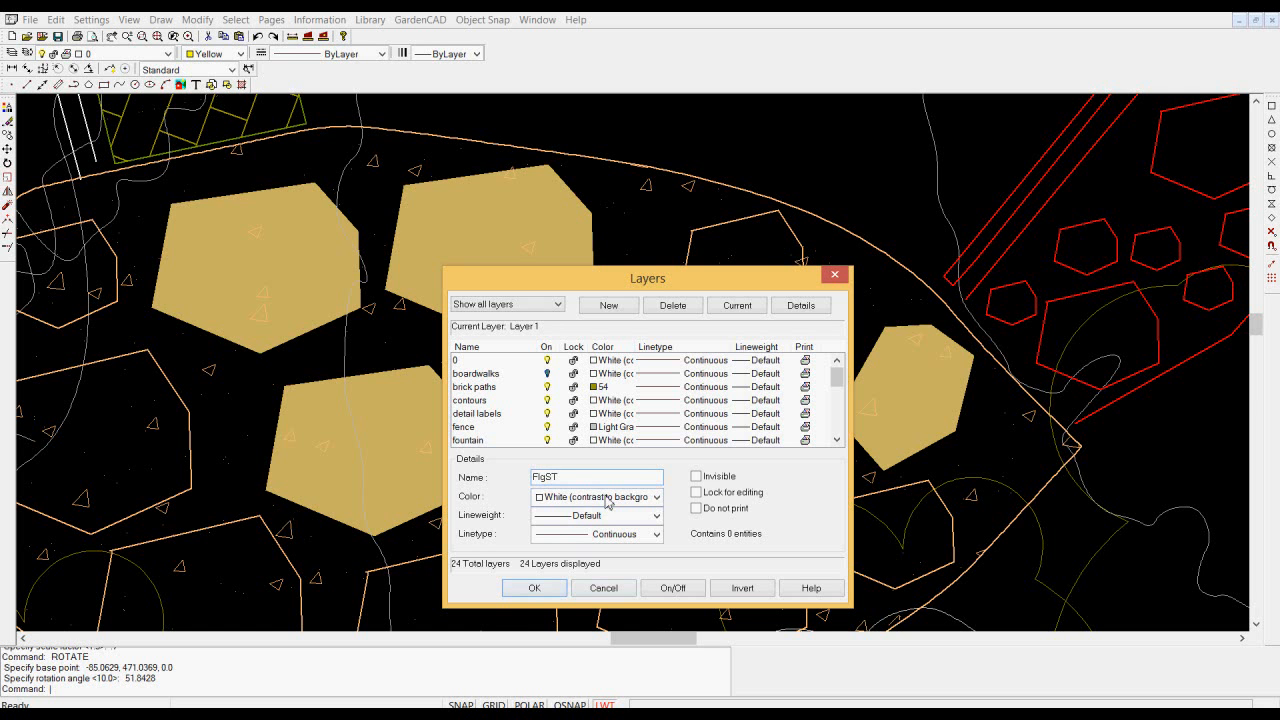
{"action": "left_click", "coordinate": [535, 589]}
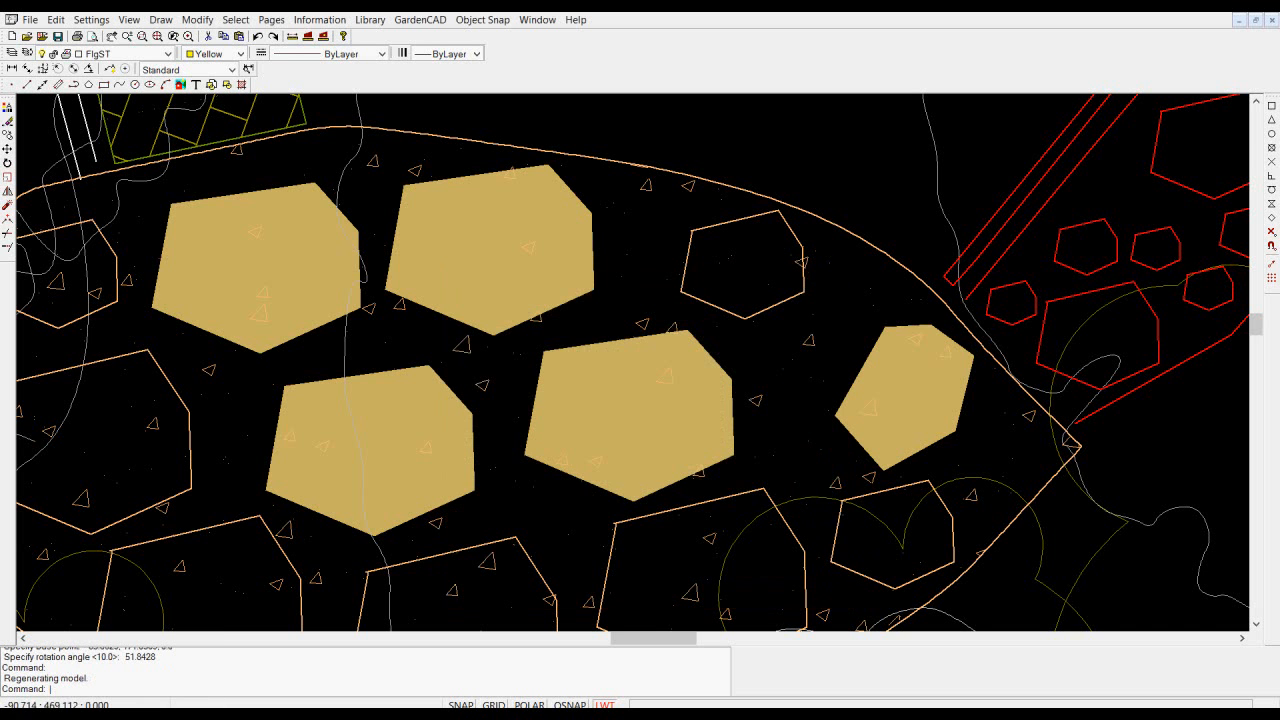
- Assign the five filled flagstone blocks in the patio to the FlgST layer
{"action": "left_click", "coordinate": [558, 290]}
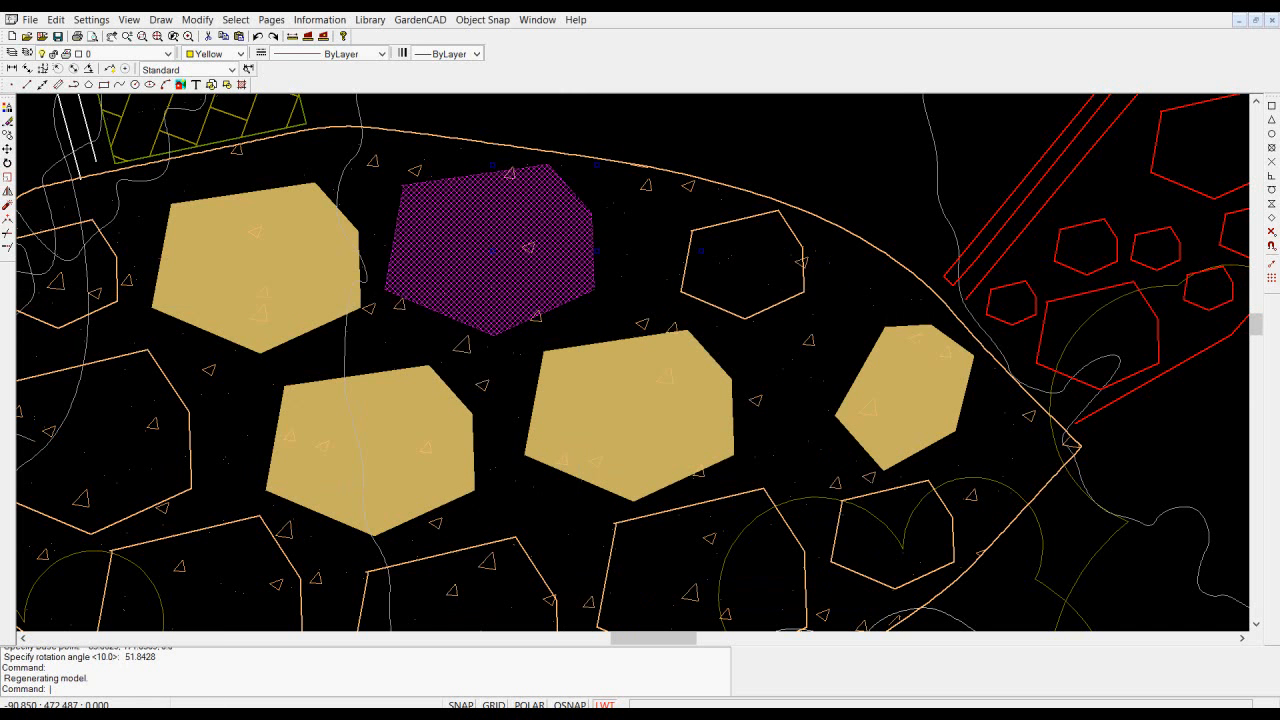
{"action": "left_click", "coordinate": [588, 375]}
{"action": "left_click", "coordinate": [423, 452]}
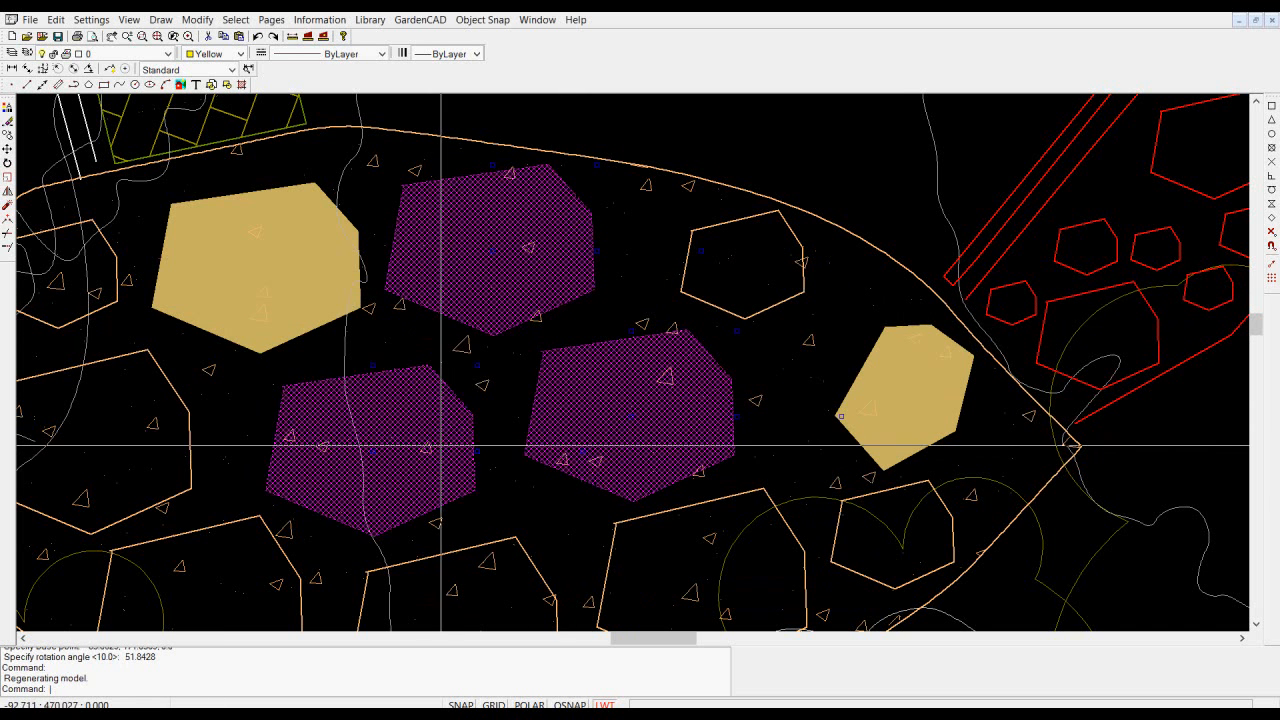
{"action": "left_click", "coordinate": [335, 306]}
{"action": "left_click", "coordinate": [900, 416]}
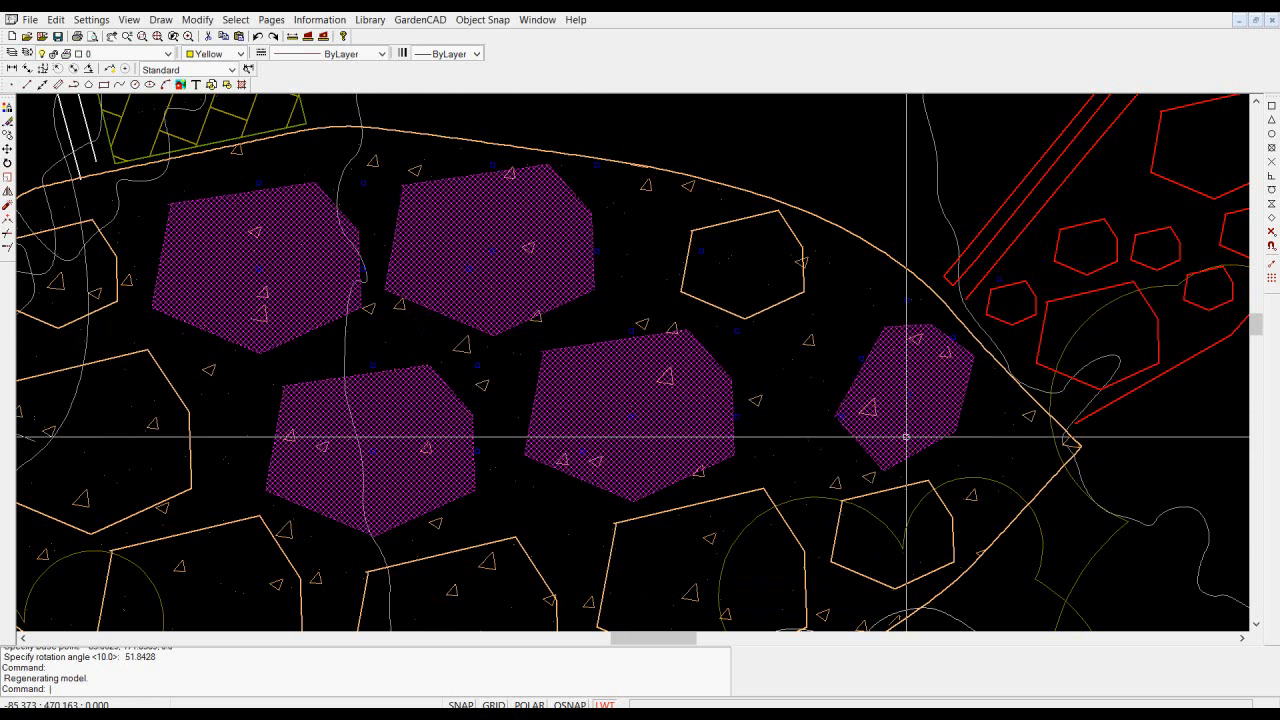
{"action": "right_click", "coordinate": [902, 416]}
{"action": "left_click", "coordinate": [940, 441]}
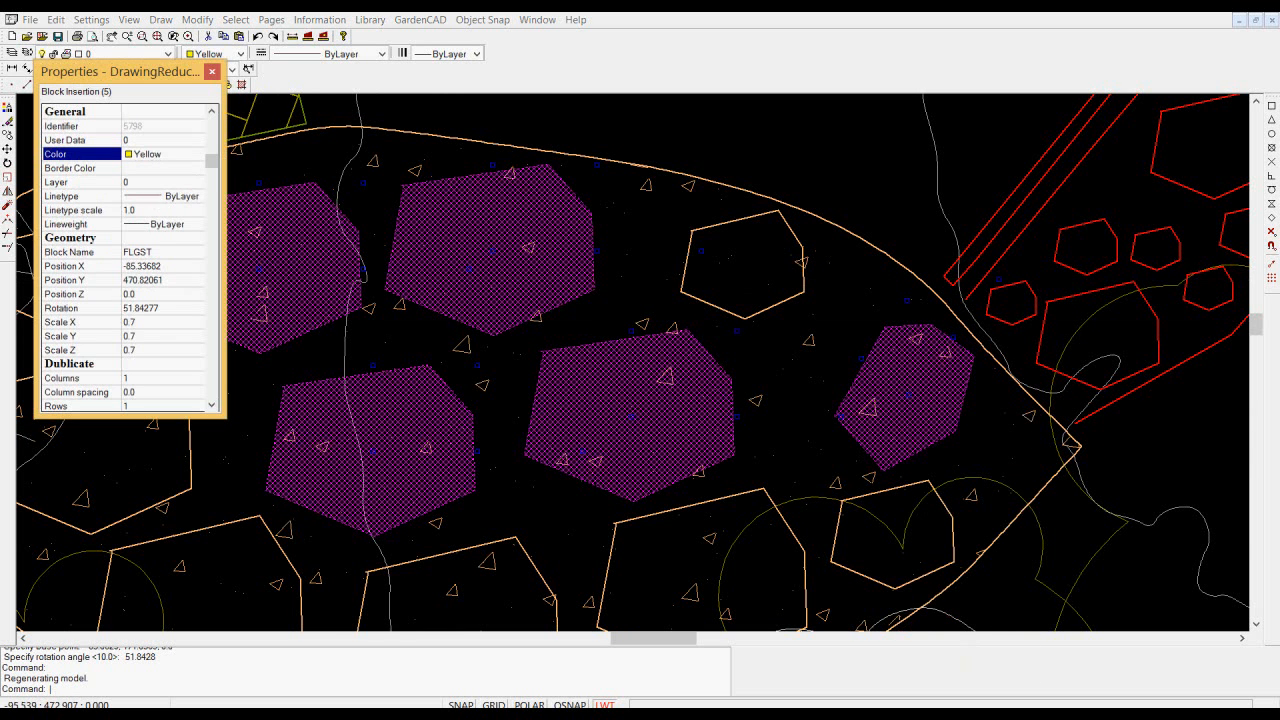
{"action": "left_click", "coordinate": [199, 185]}
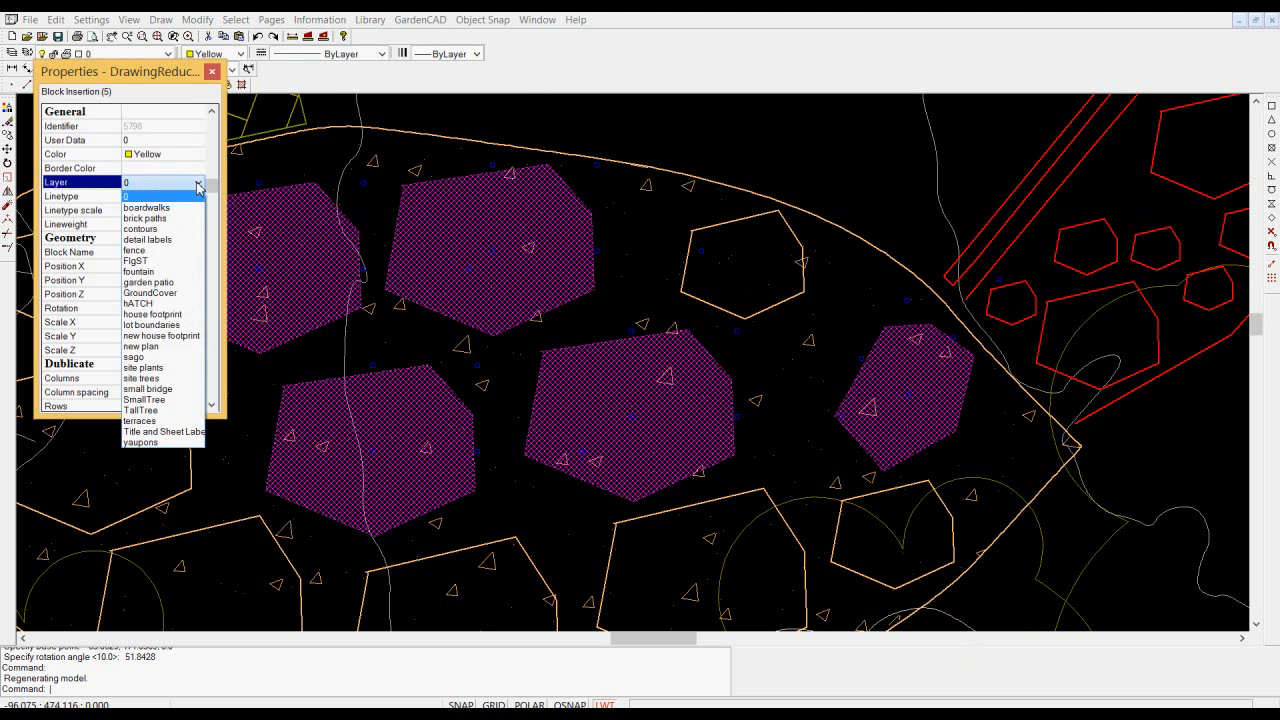
{"action": "left_click", "coordinate": [159, 262]}
{"action": "left_click", "coordinate": [212, 72]}
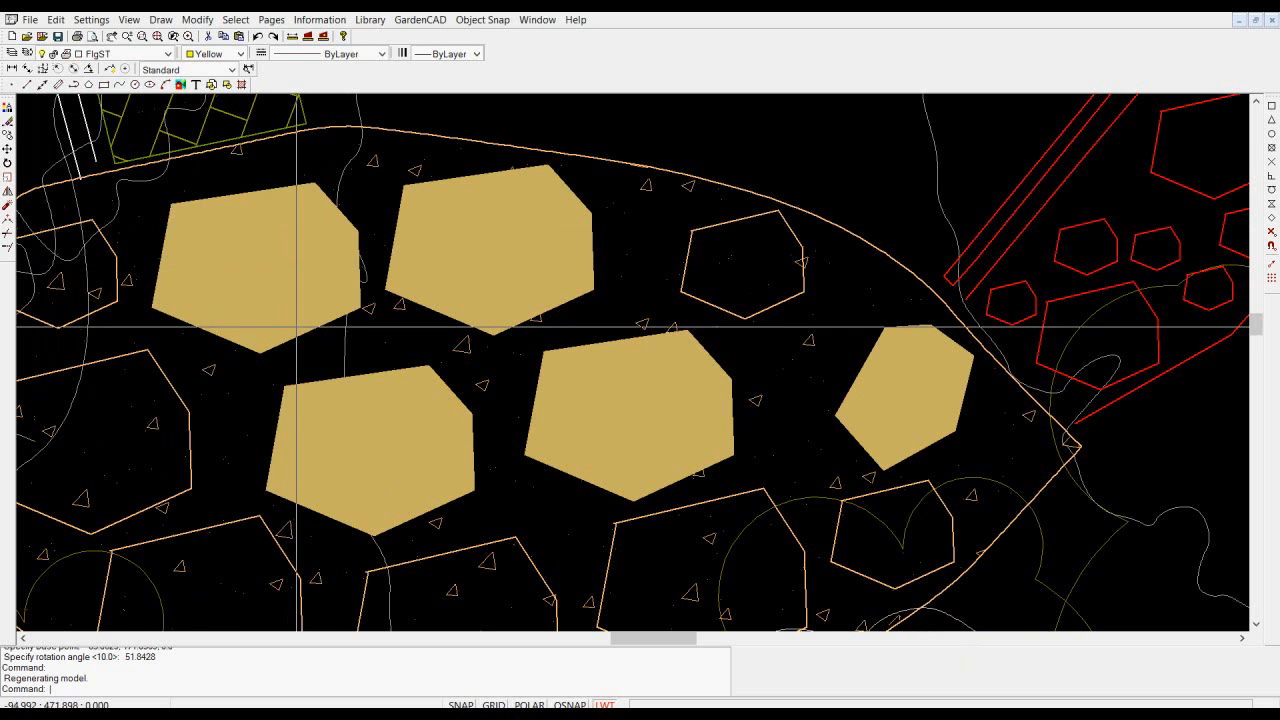
- Check which layer holds the patio's concrete hatch and set the garden patio layer's color to white (7)
{"action": "left_click", "coordinate": [211, 372]}
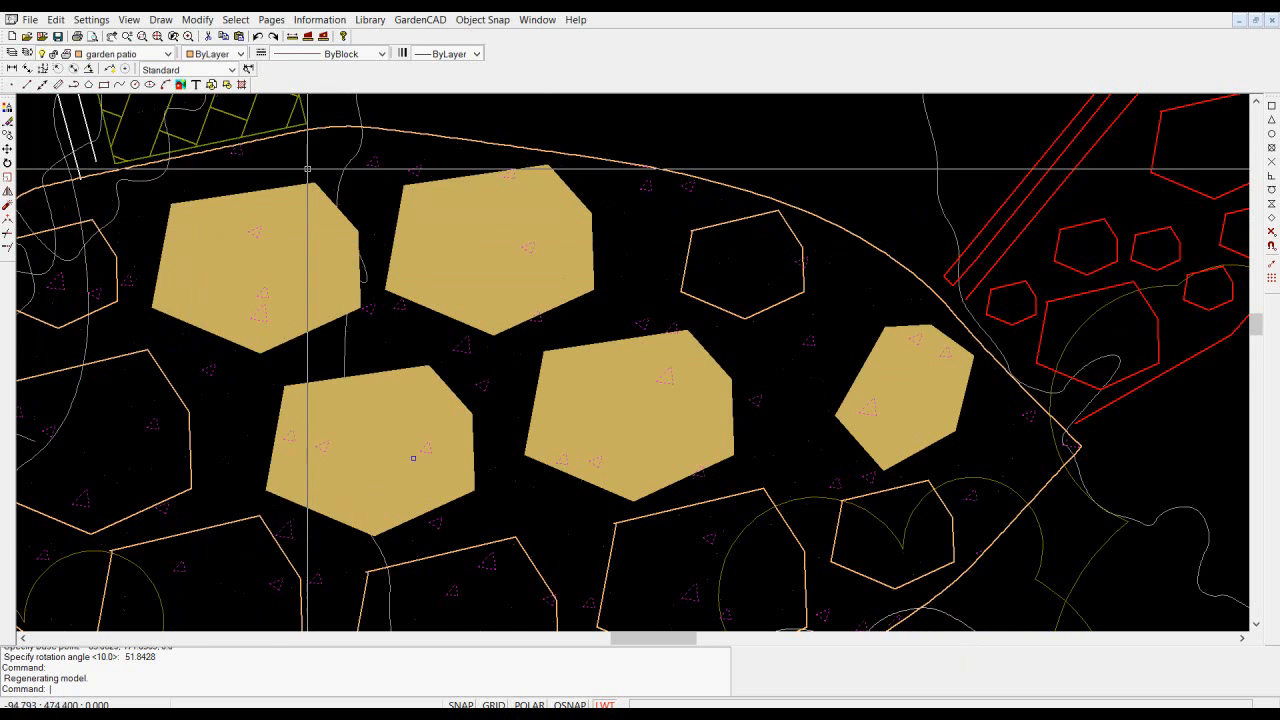
{"action": "key", "text": "Escape"}
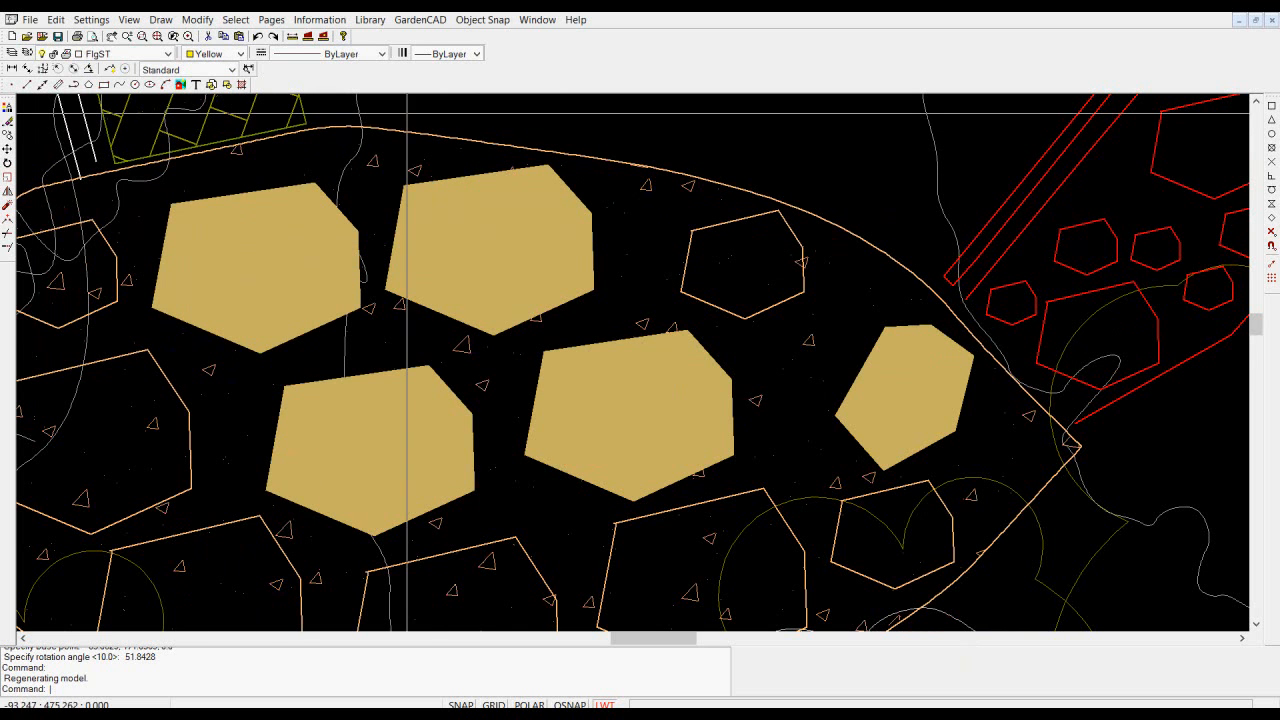
{"action": "left_click", "coordinate": [12, 54]}
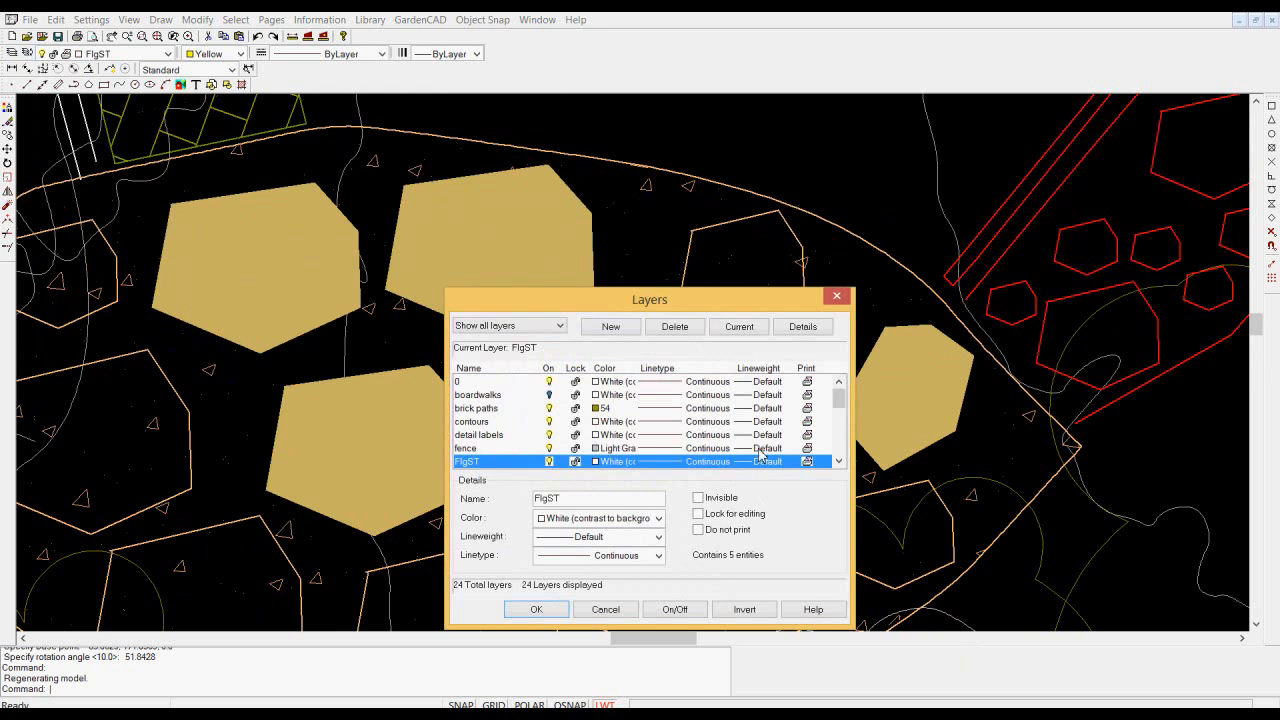
{"action": "left_click_drag", "start_coordinate": [838, 402], "coordinate": [842, 424]}
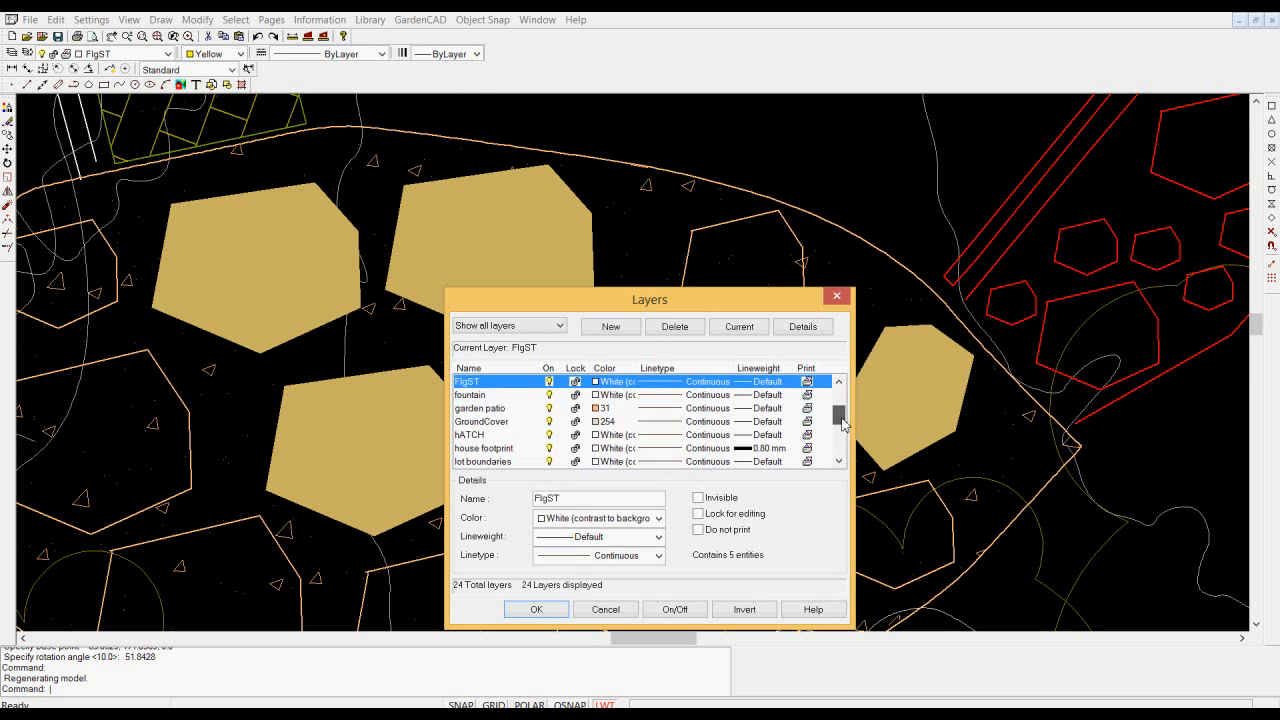
{"action": "left_click", "coordinate": [598, 409]}
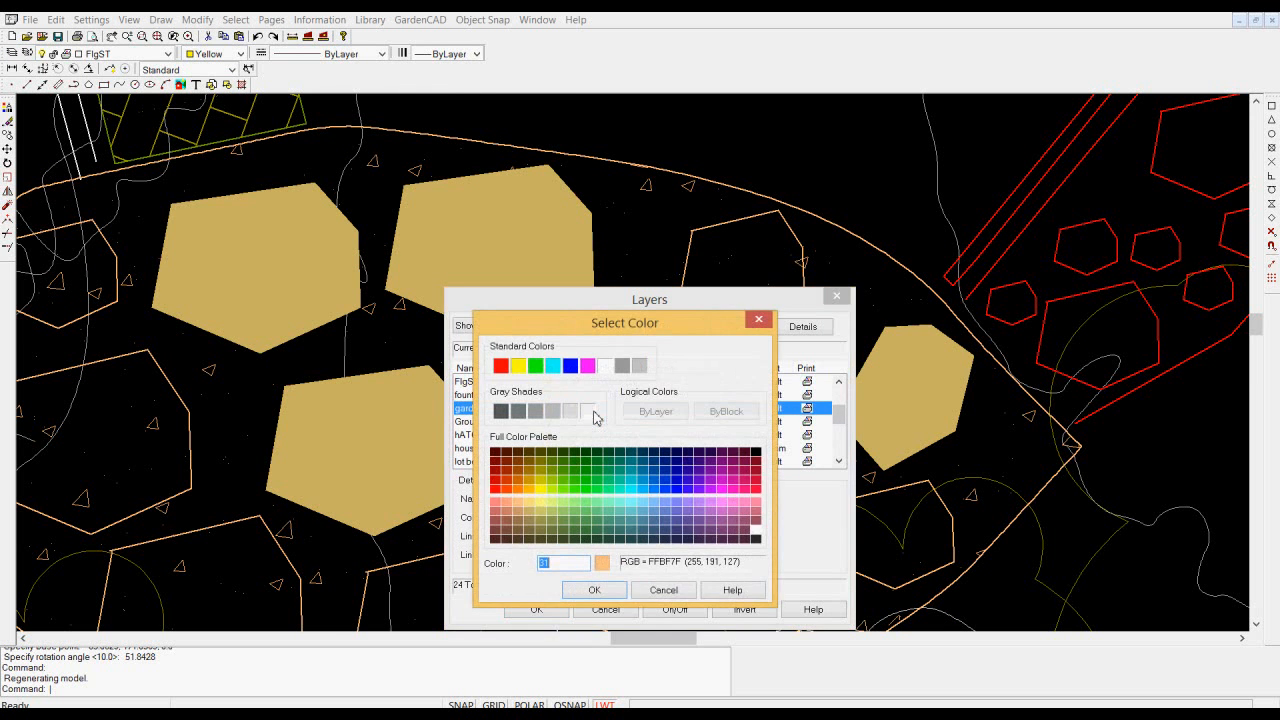
{"action": "left_click", "coordinate": [614, 589]}
{"action": "left_click", "coordinate": [537, 609]}
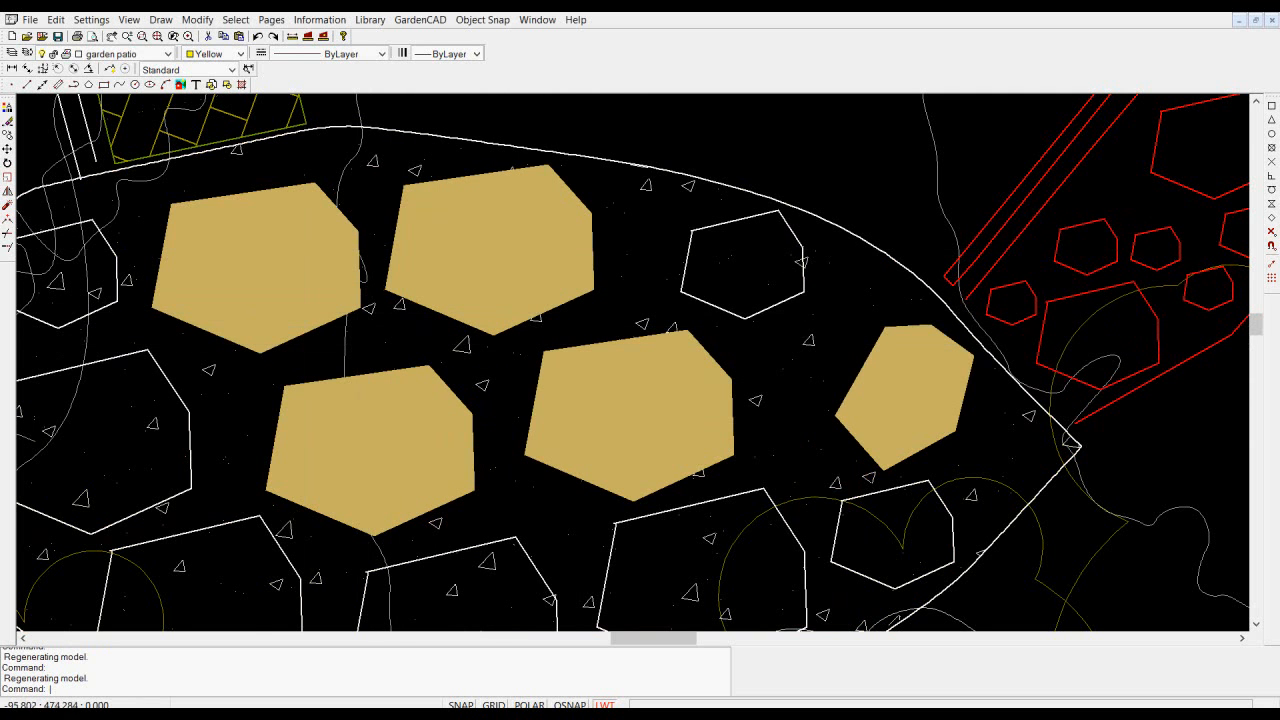
- Widen the layer order list and move the FlgST layer between terraces and brick paths
{"action": "left_click", "coordinate": [27, 53]}
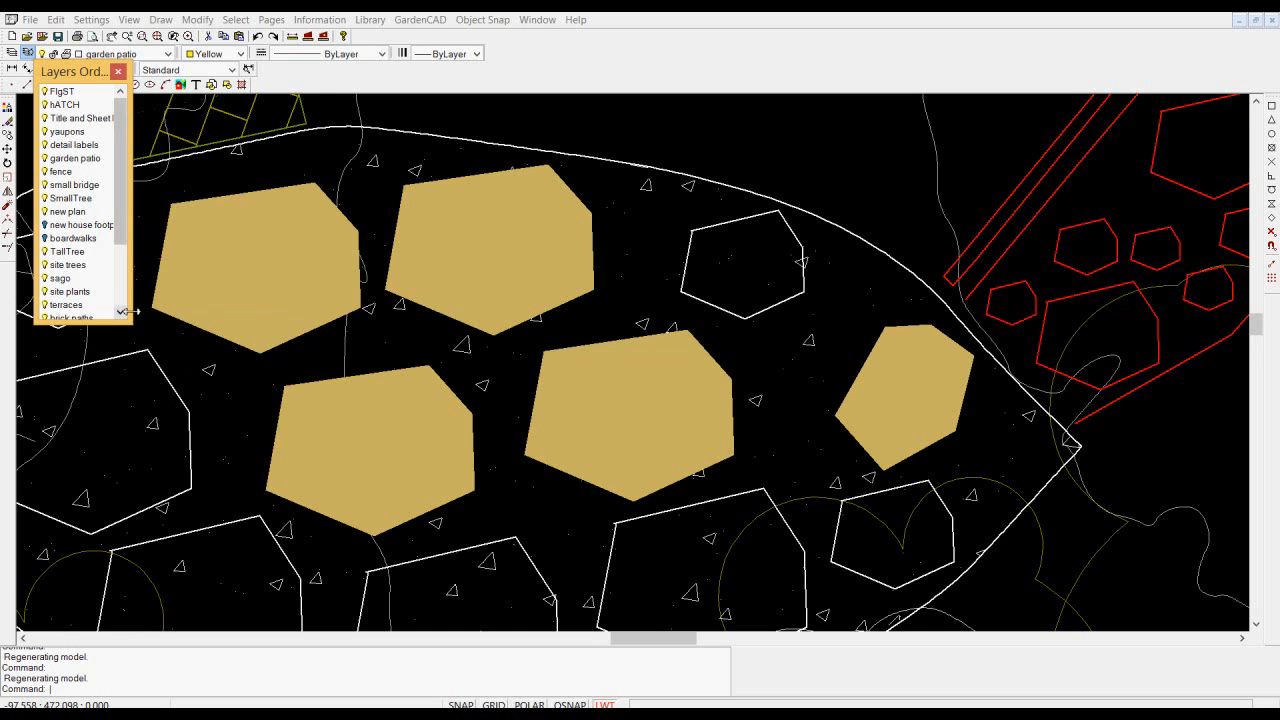
{"action": "left_click_drag", "start_coordinate": [133, 316], "coordinate": [313, 364]}
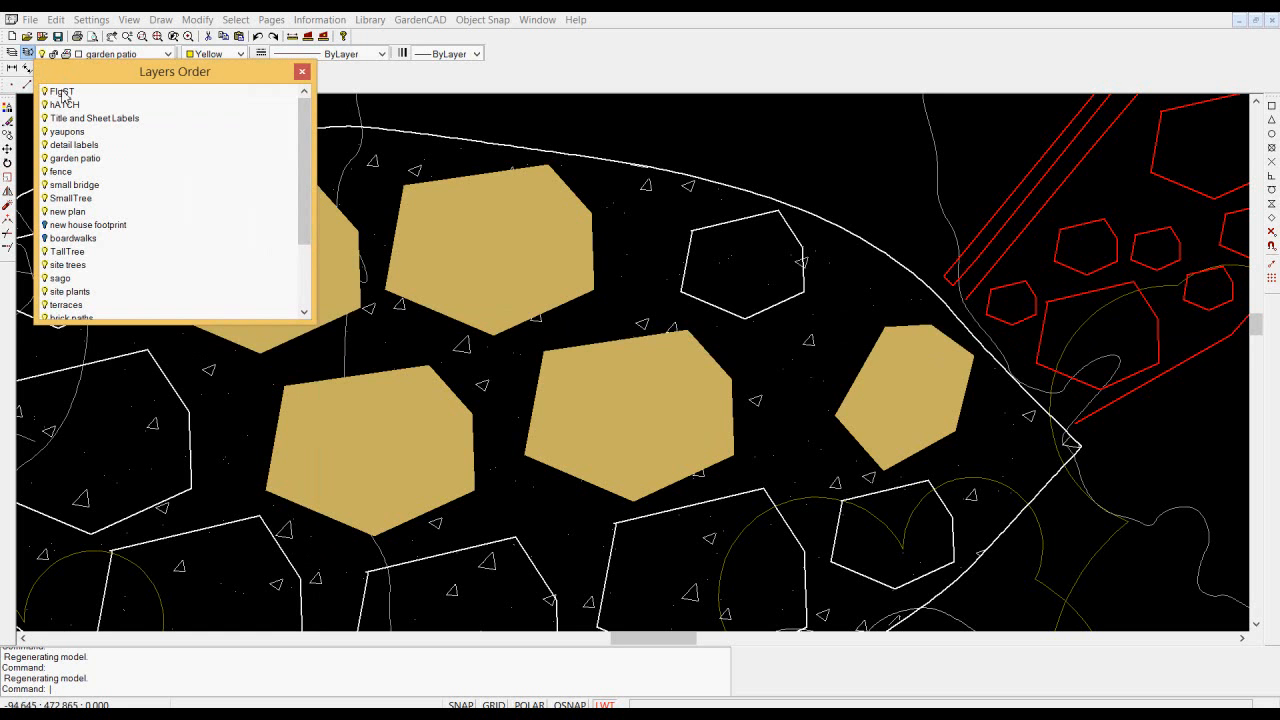
{"action": "left_click_drag", "start_coordinate": [78, 272], "coordinate": [87, 311]}
{"action": "left_click_drag", "start_coordinate": [304, 236], "coordinate": [313, 317]}
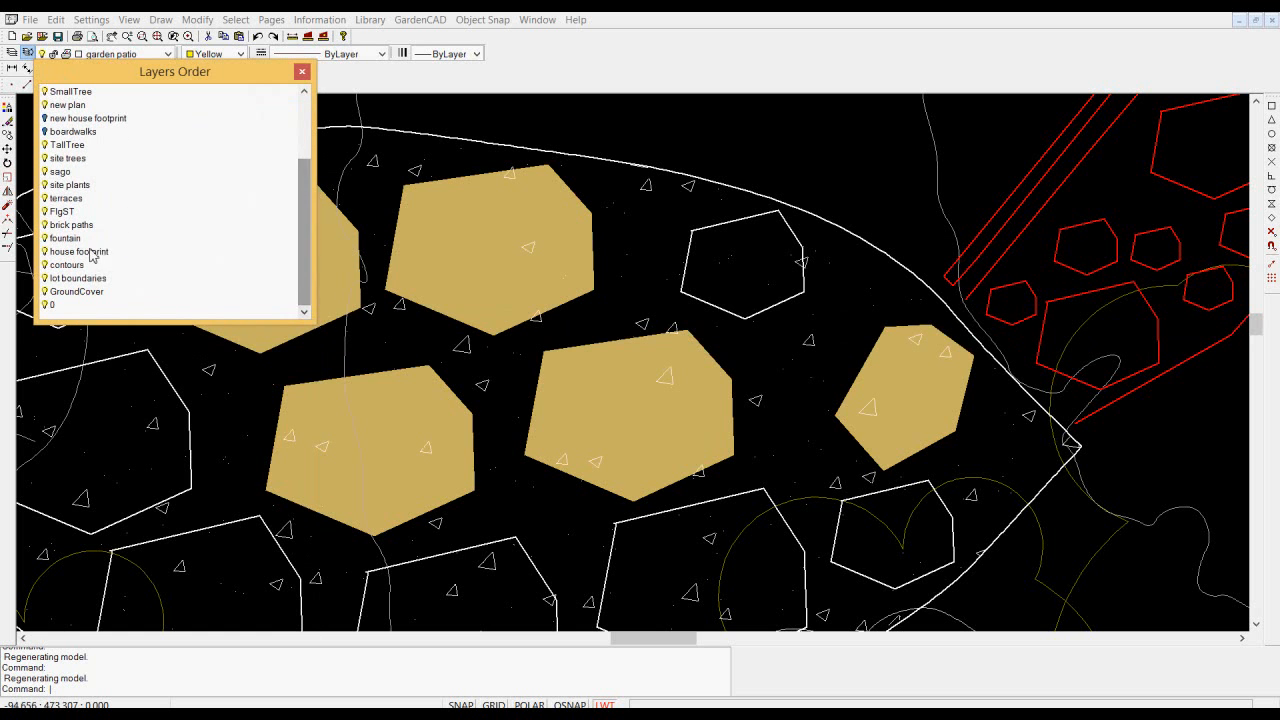
- Turn off layer 0 and move it to the top of the layer order
{"action": "left_click_drag", "start_coordinate": [57, 212], "coordinate": [52, 180]}
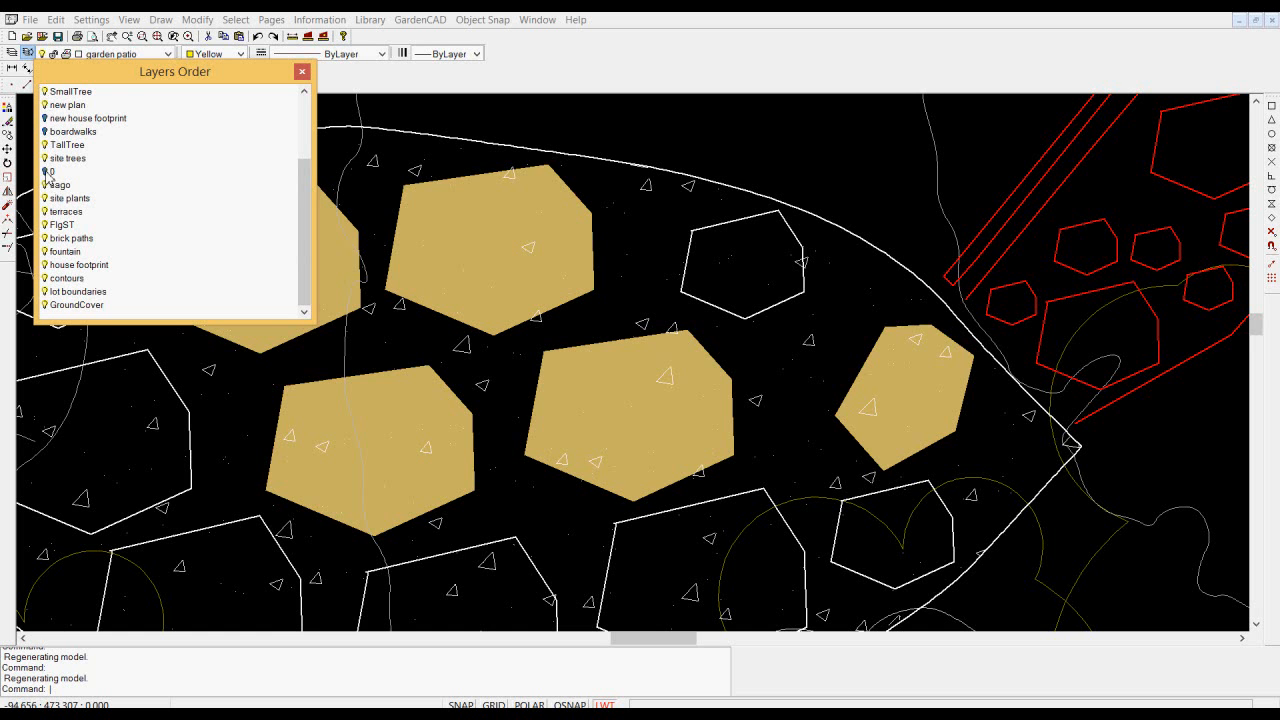
{"action": "scroll", "coordinate": [303, 240], "scroll_direction": "up", "scroll_amount": 3}
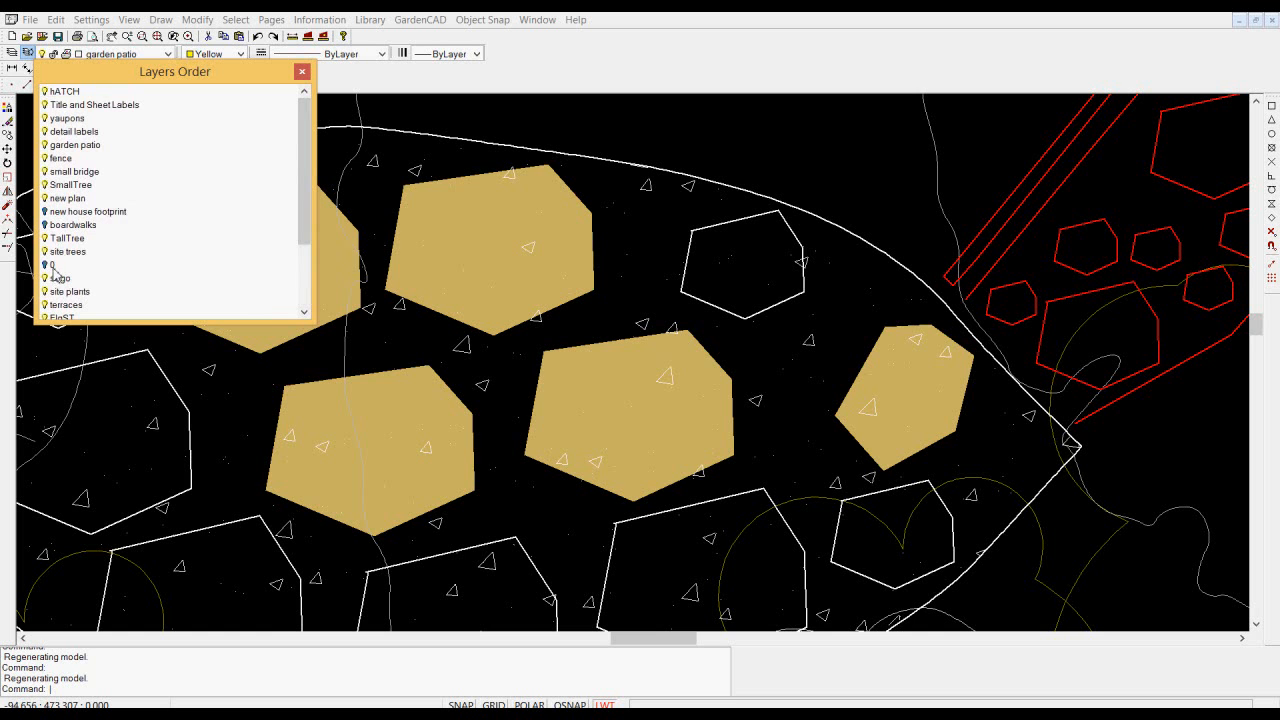
{"action": "left_click_drag", "start_coordinate": [52, 271], "coordinate": [63, 97]}
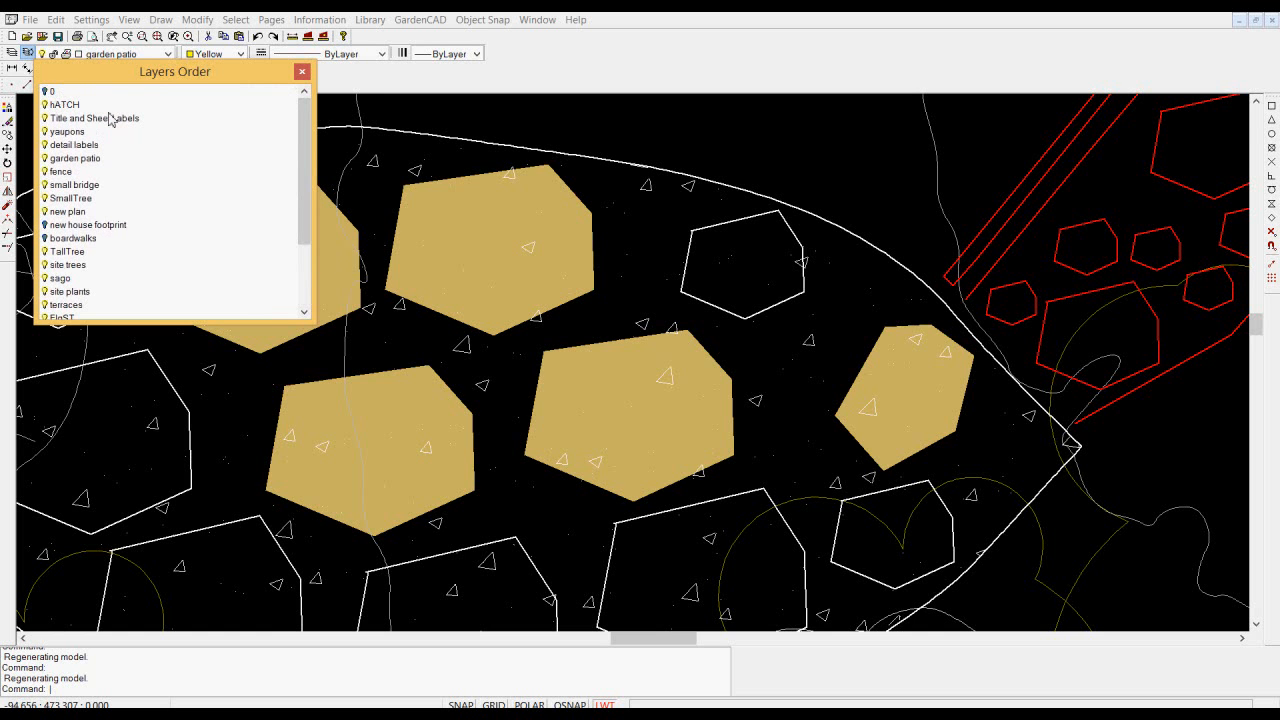
{"action": "left_click", "coordinate": [302, 71]}
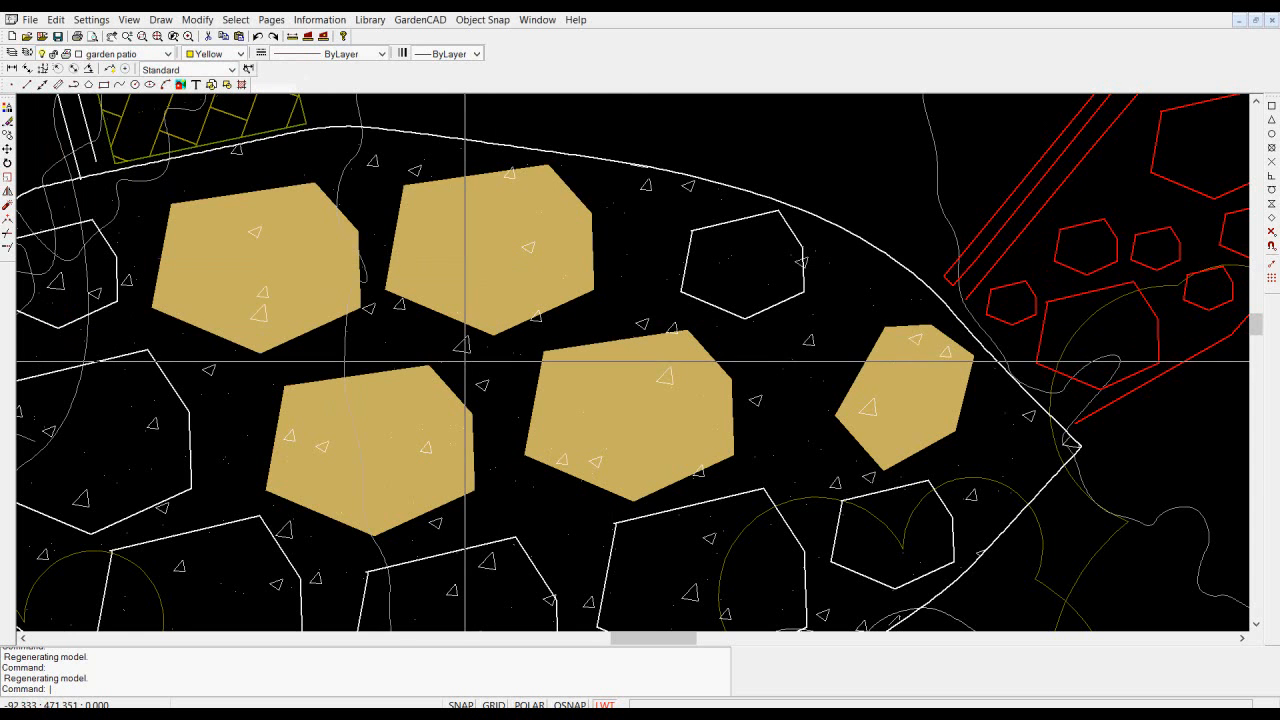
- Inspect the properties of the patio's concrete hatch to see its assigned layer
{"action": "left_click", "coordinate": [463, 352]}
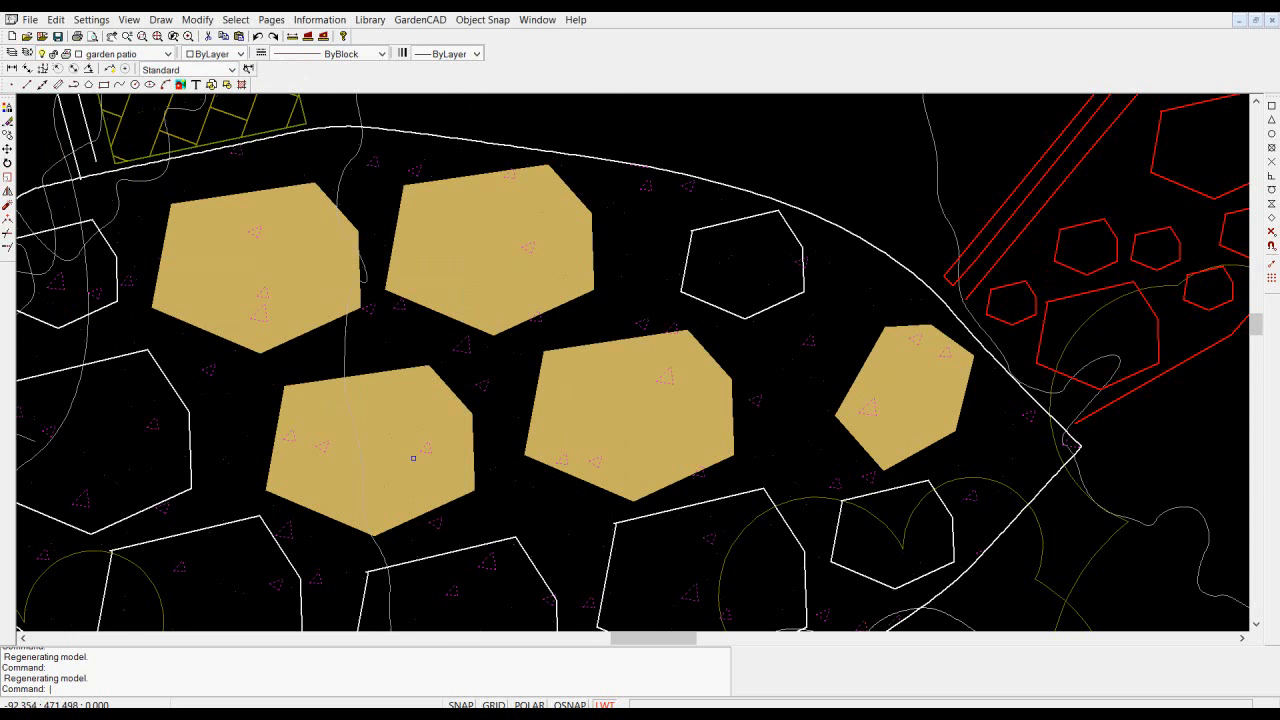
{"action": "right_click", "coordinate": [463, 352]}
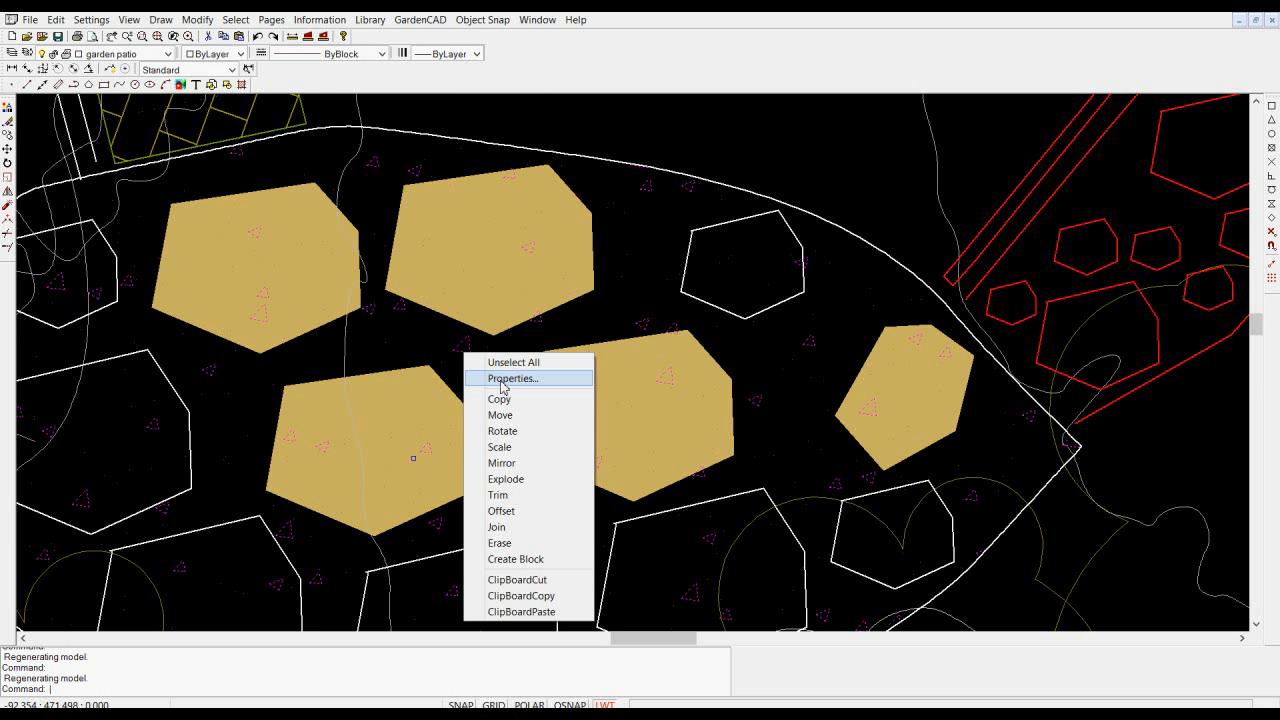
{"action": "left_click", "coordinate": [502, 380]}
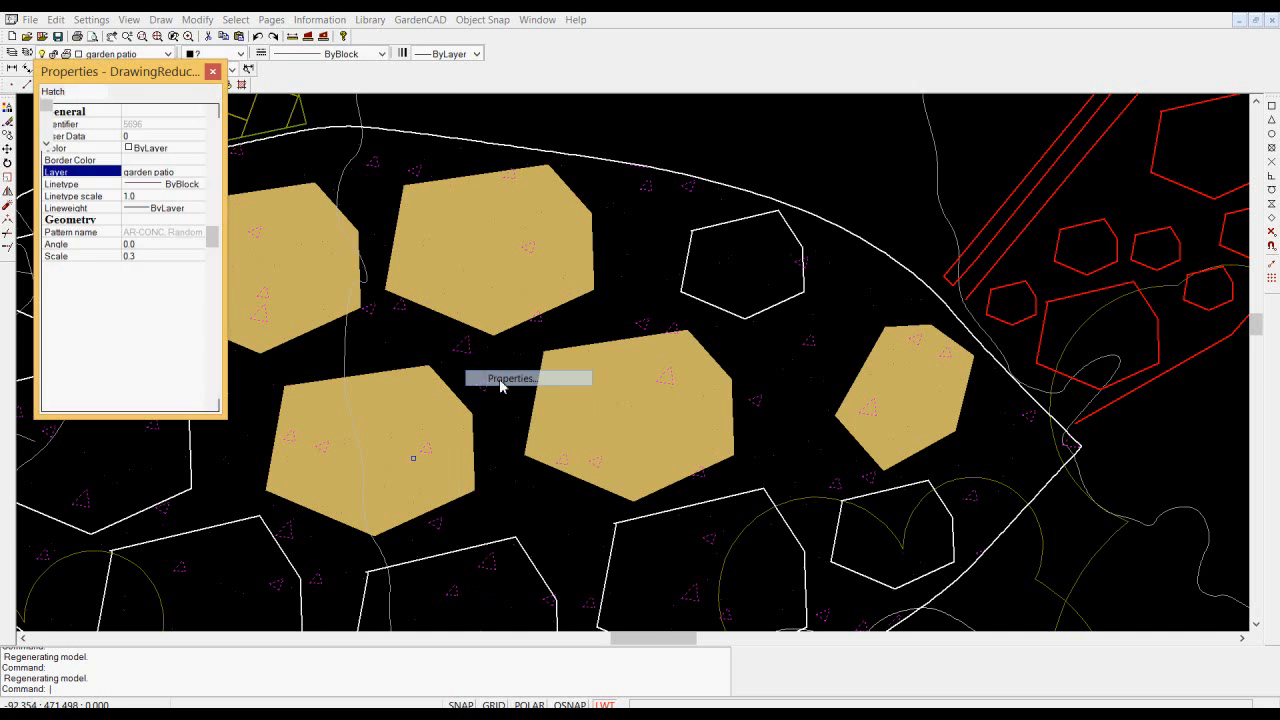
{"action": "left_click", "coordinate": [213, 72]}
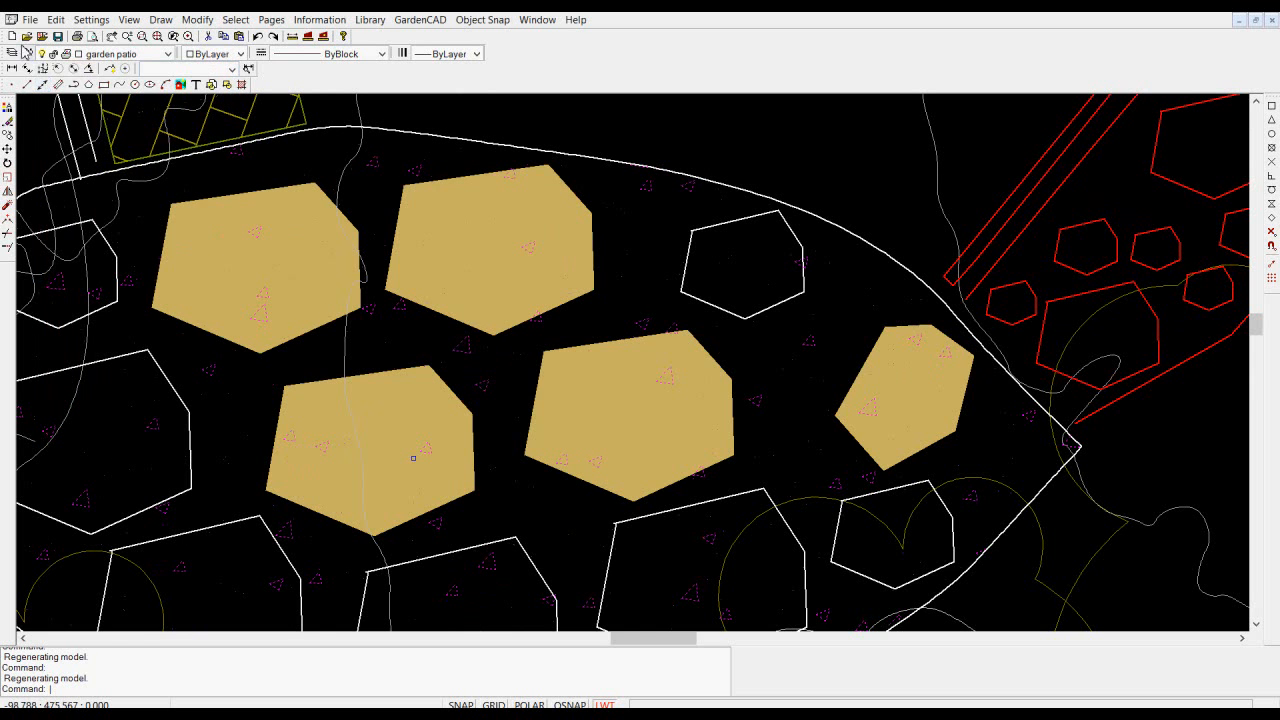
- Move the FlgST layer directly above garden patio in the layer order so the filled stones cover the hatch
{"action": "left_click", "coordinate": [29, 55]}
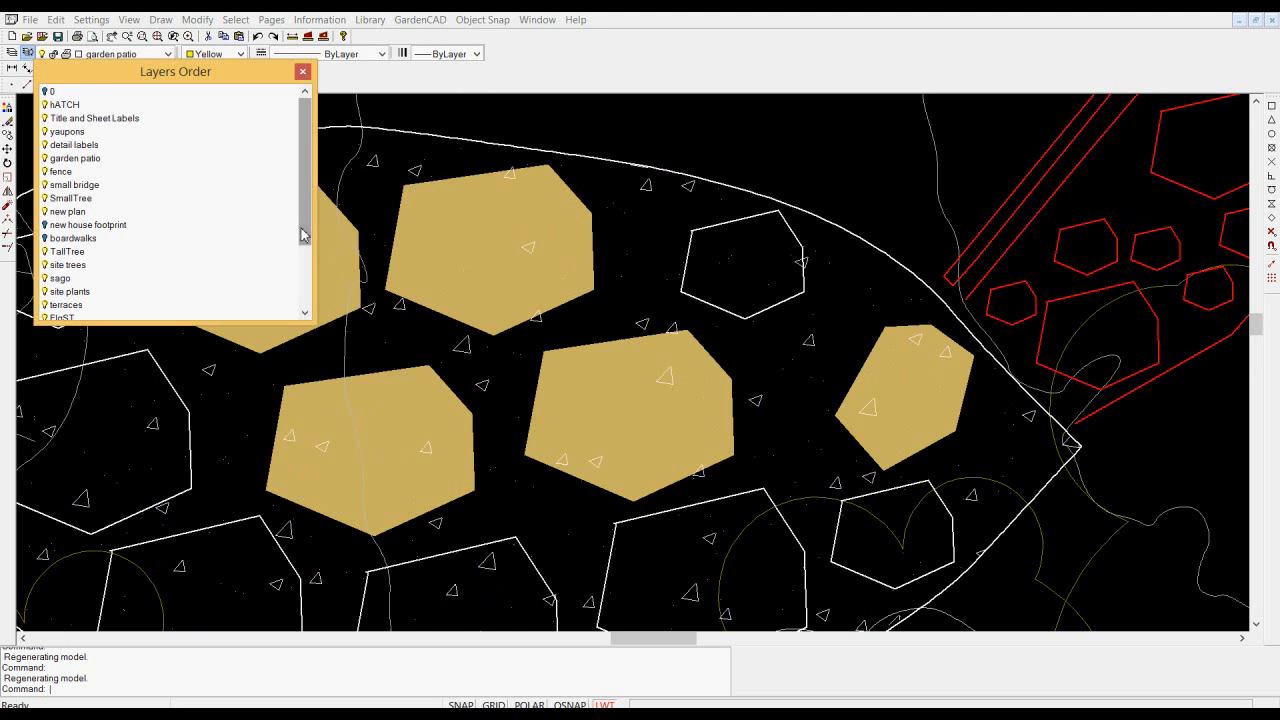
{"action": "left_click_drag", "start_coordinate": [302, 229], "coordinate": [312, 256]}
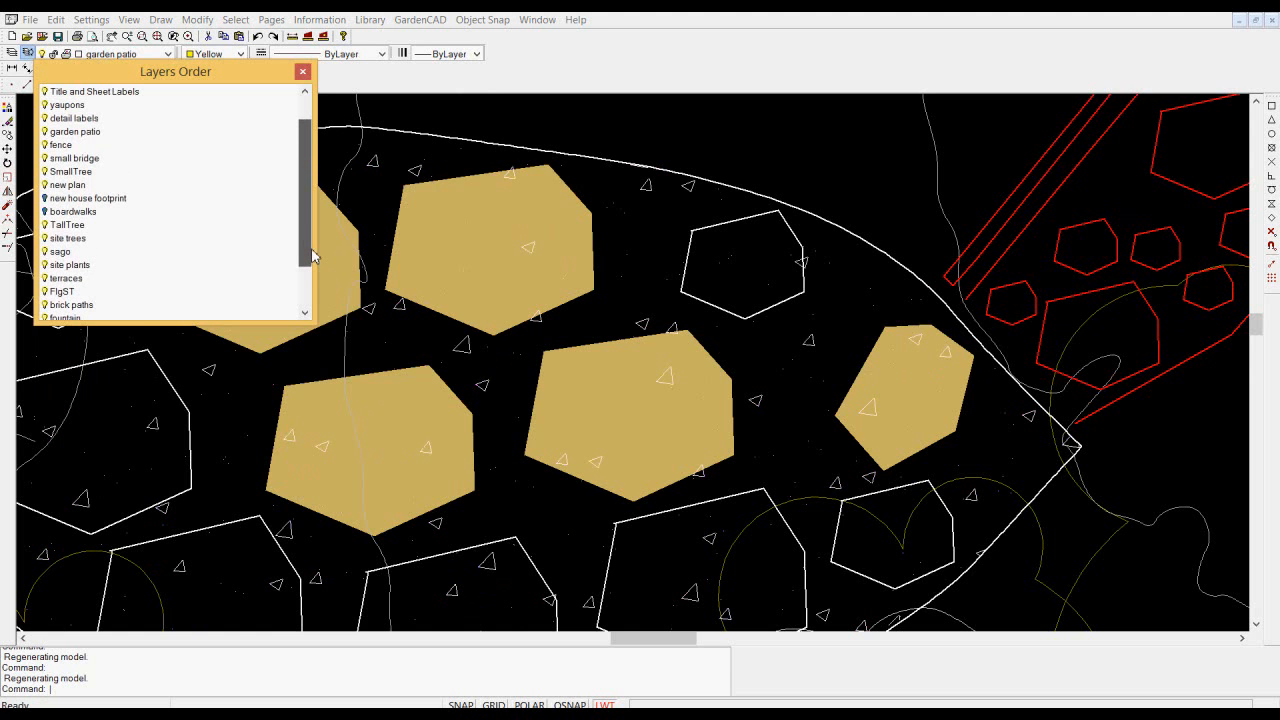
{"action": "left_click_drag", "start_coordinate": [60, 295], "coordinate": [83, 137]}
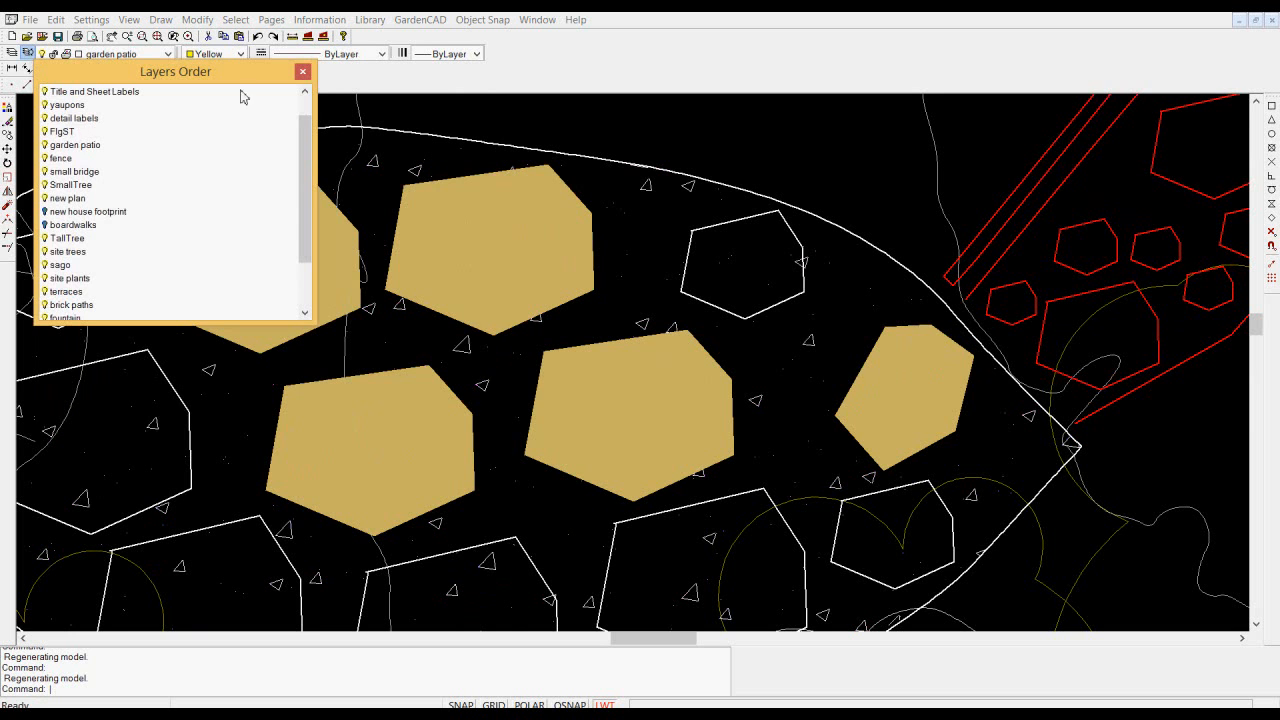
{"action": "left_click", "coordinate": [303, 73]}
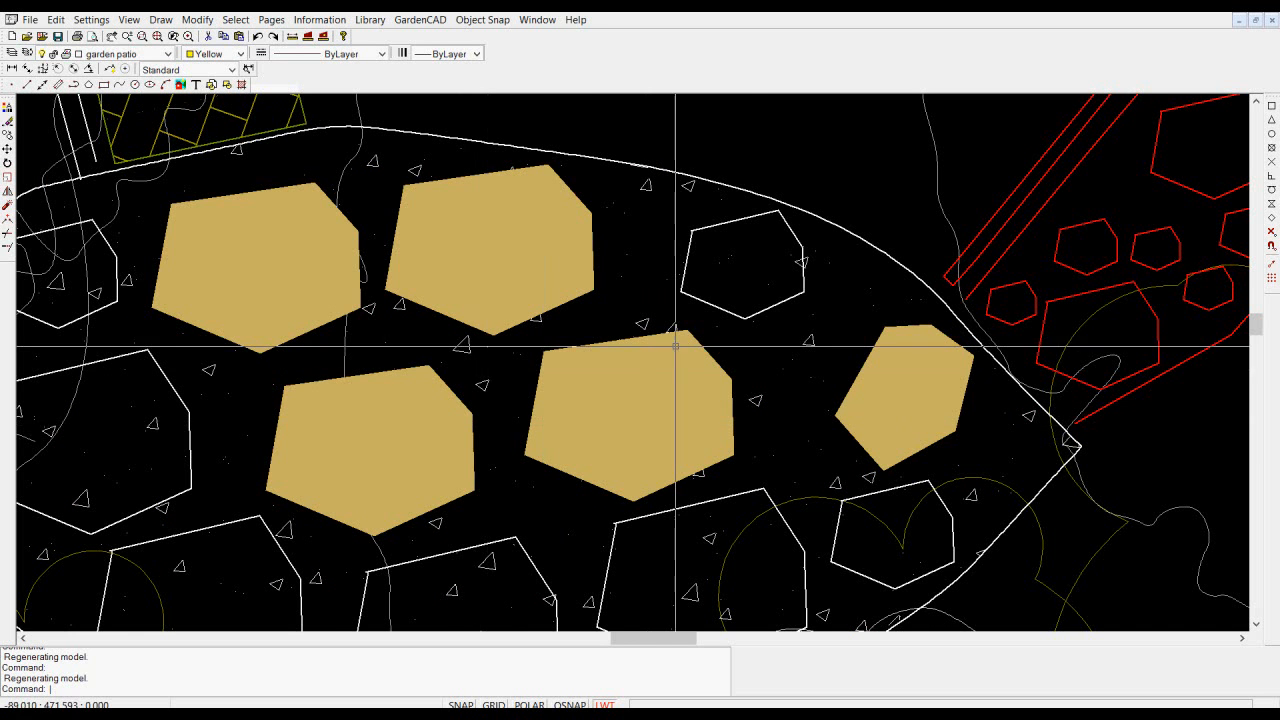
{"action": "scroll", "coordinate": [717, 375], "scroll_direction": "up", "scroll_amount": 6}
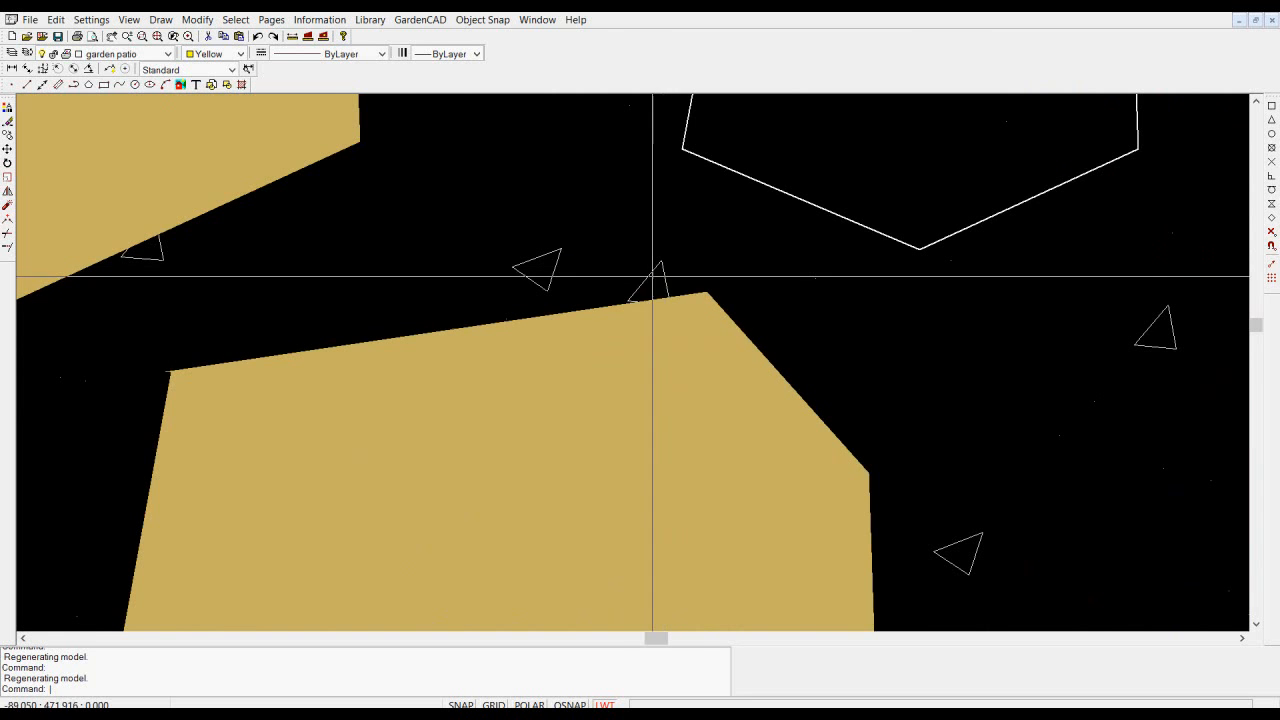
- Inspect the geometry properties of the patio's outer outline polyline, including its area, and clear the selection
{"action": "scroll", "coordinate": [650, 292], "scroll_direction": "down", "scroll_amount": 5}
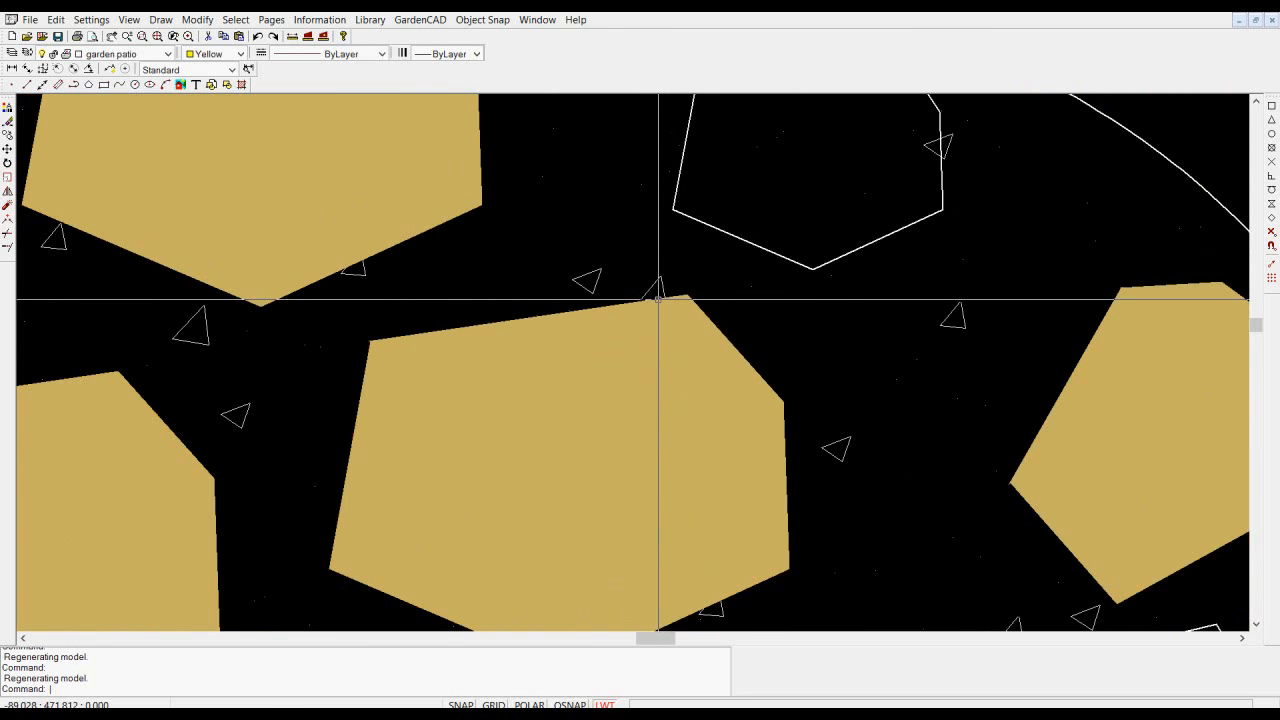
{"action": "scroll", "coordinate": [658, 342], "scroll_direction": "down", "scroll_amount": 2}
{"action": "scroll", "coordinate": [545, 340], "scroll_direction": "down", "scroll_amount": 2}
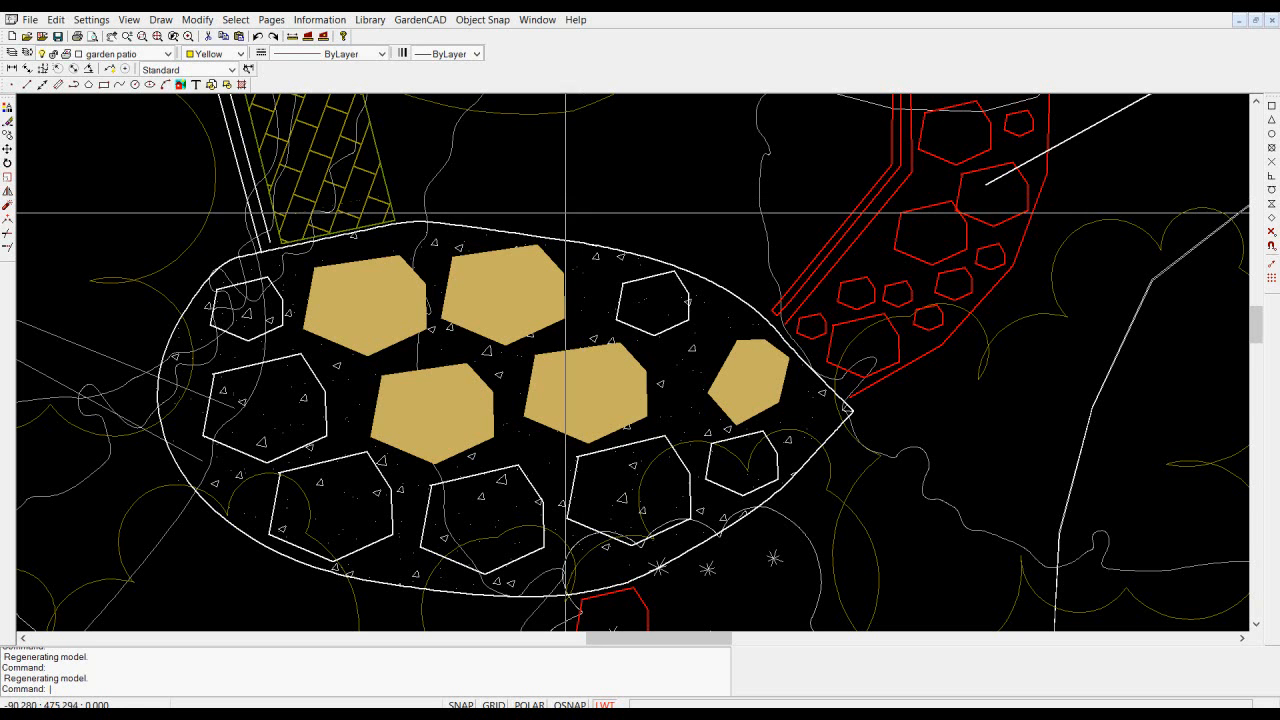
{"action": "left_click", "coordinate": [556, 241]}
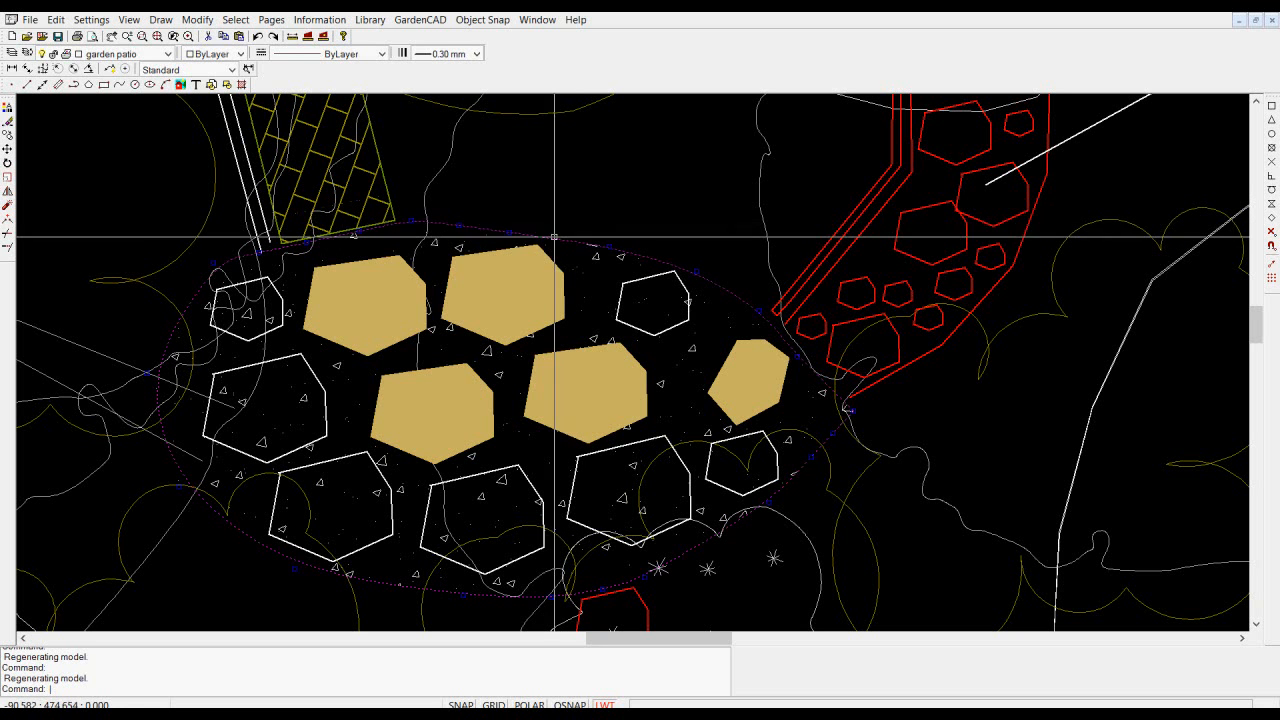
{"action": "right_click", "coordinate": [542, 161]}
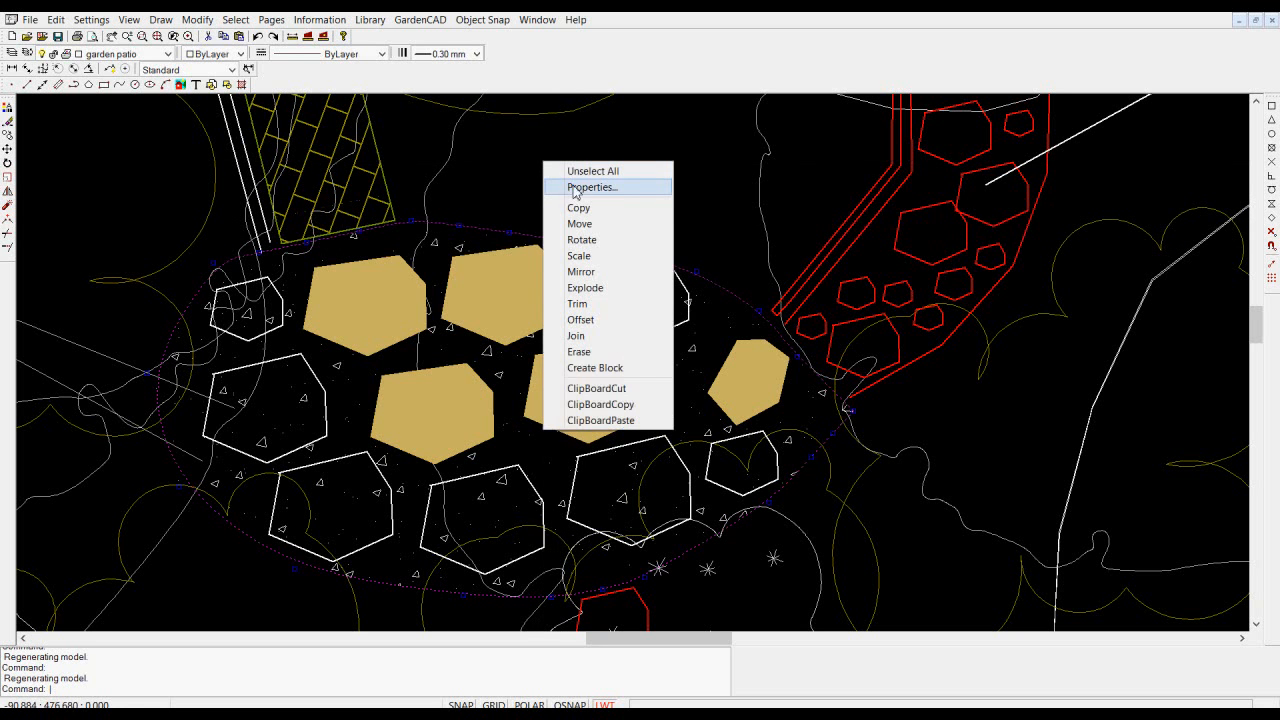
{"action": "left_click", "coordinate": [575, 185]}
{"action": "left_click_drag", "start_coordinate": [213, 181], "coordinate": [234, 402]}
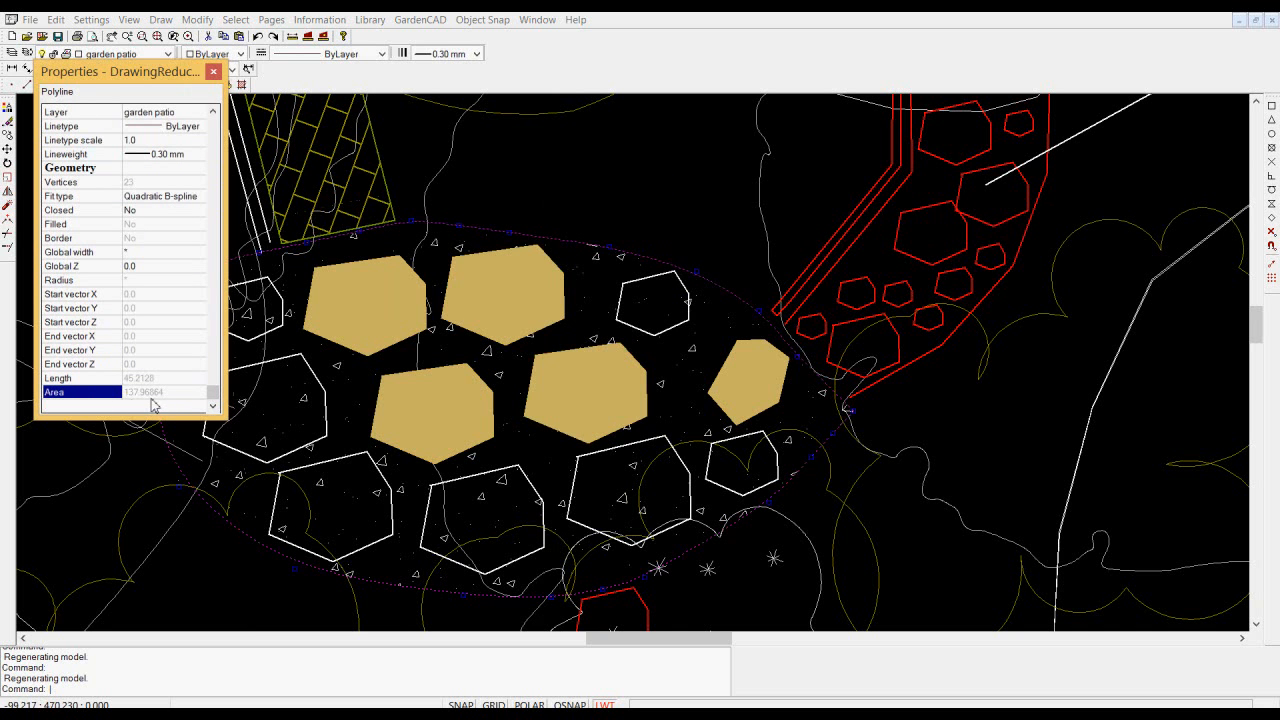
{"action": "left_click", "coordinate": [214, 72]}
{"action": "key", "text": "Escape"}
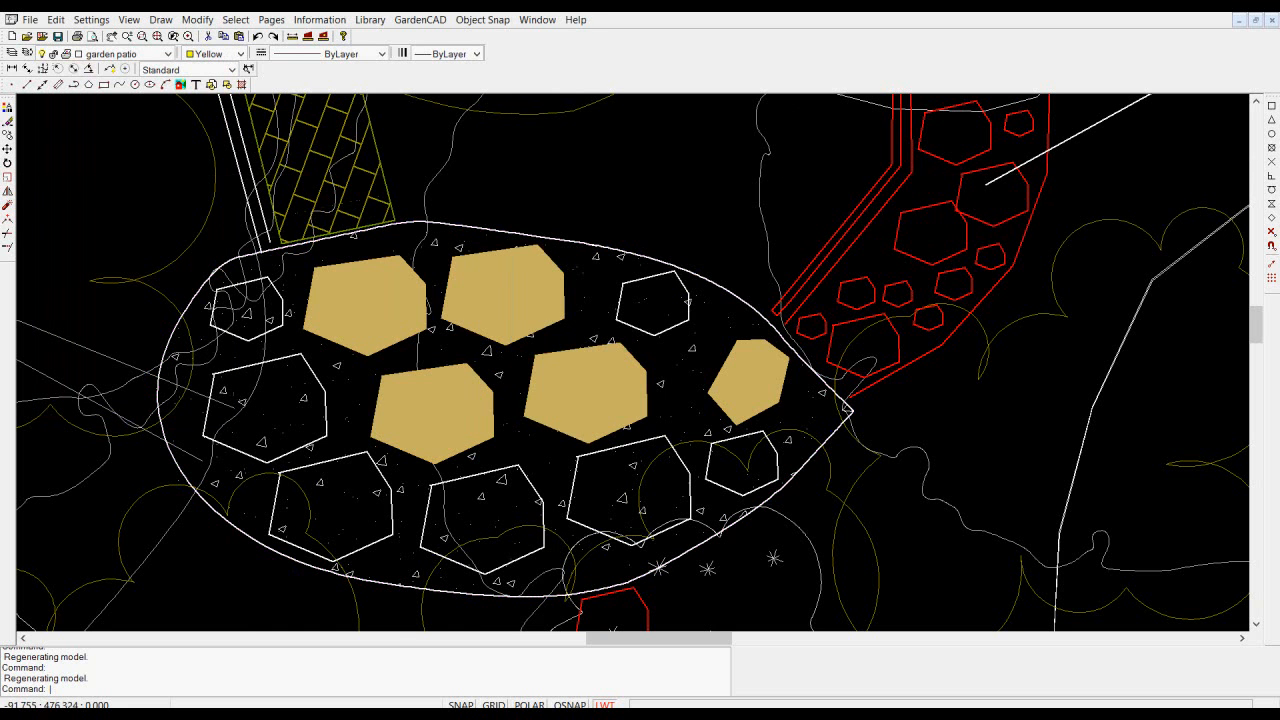